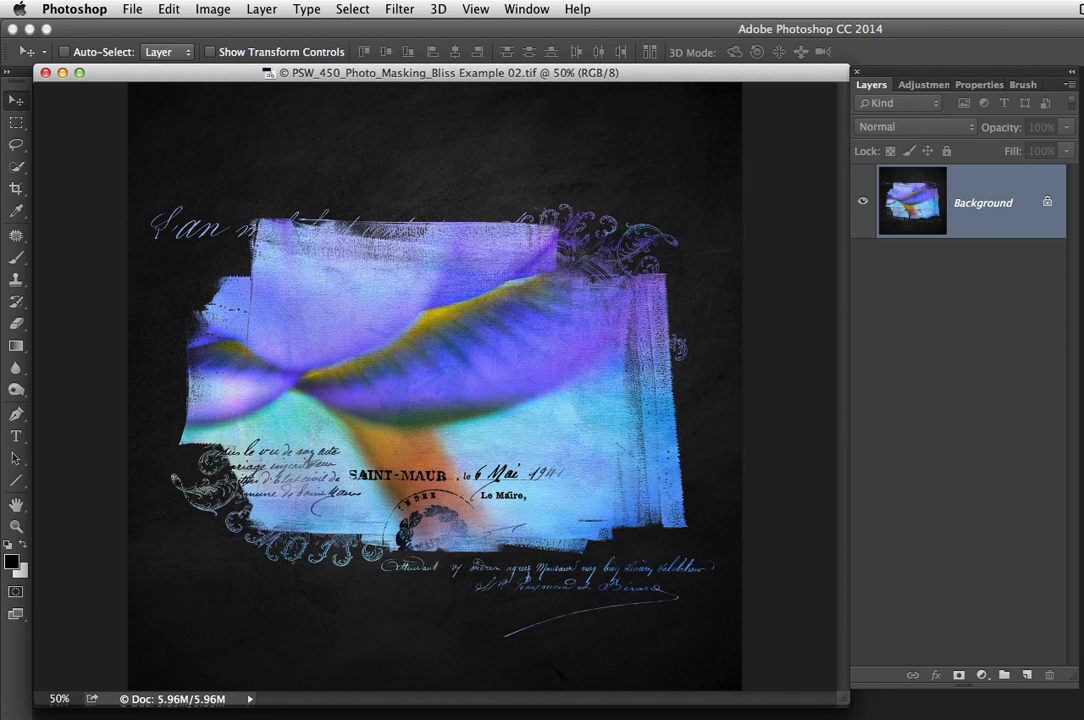
Minimize the finished example documents PSW_450_Photo_Masking_Bliss Example 02.tif and Example 01.psd
click(62, 74)
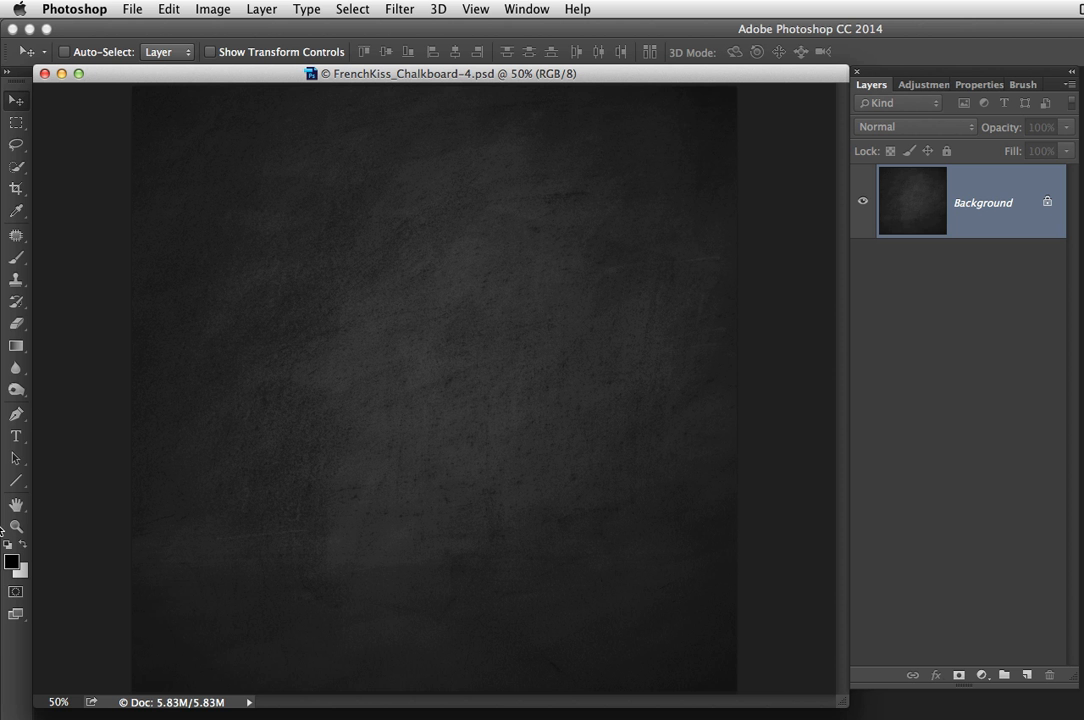
mouse_move(2, 450)
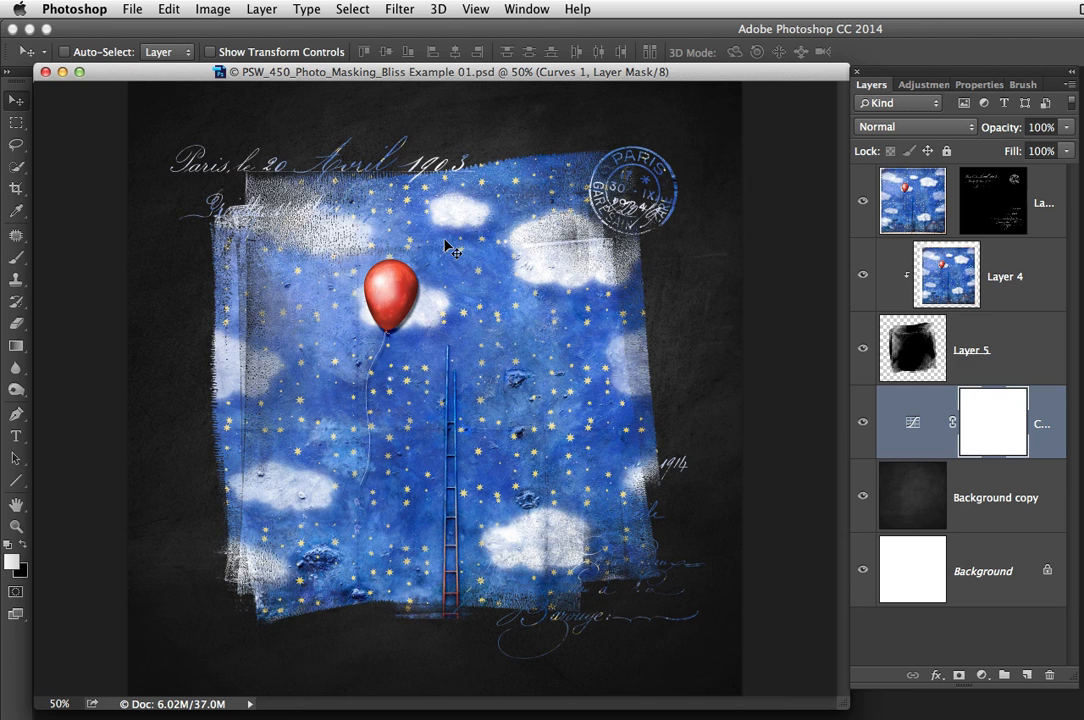
click(63, 72)
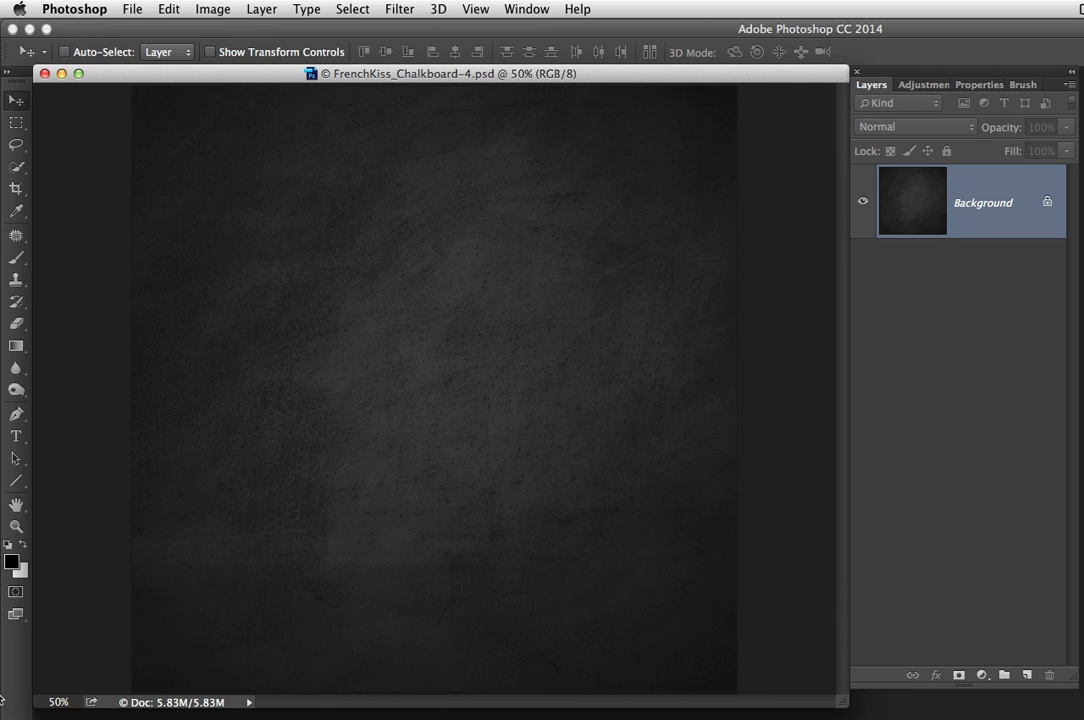
Copy the entire Ladder to Sky Composite.psd image and paste it into FrenchKiss_Chalkboard-4.psd
mouse_move(2, 592)
click(15, 712)
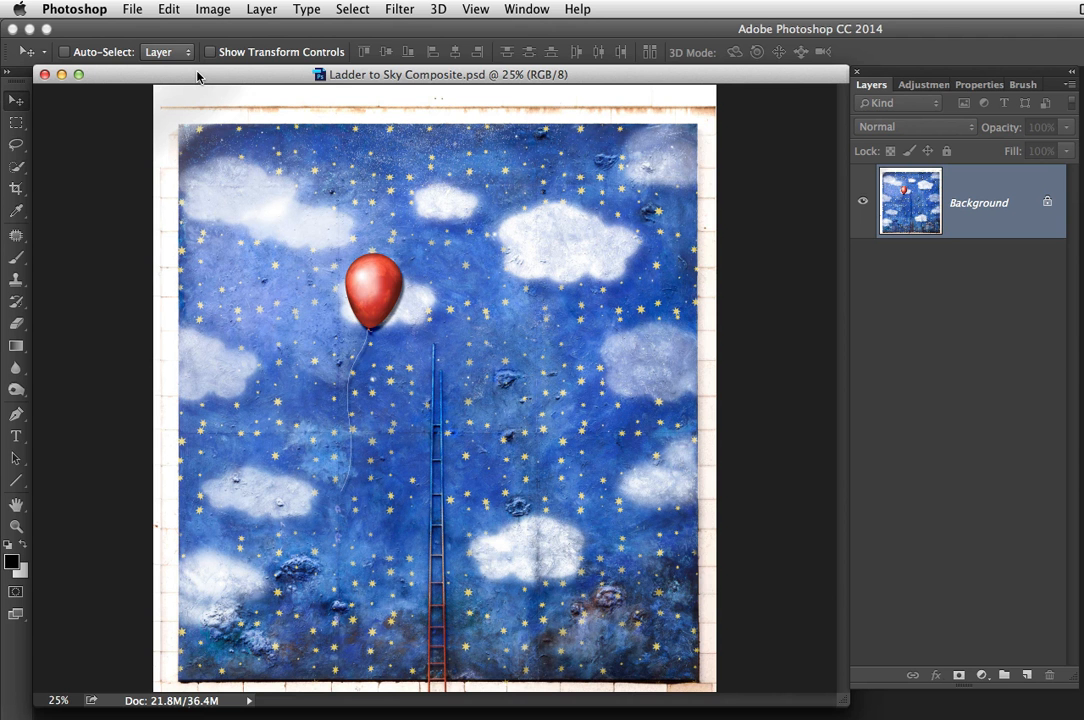
click(352, 9)
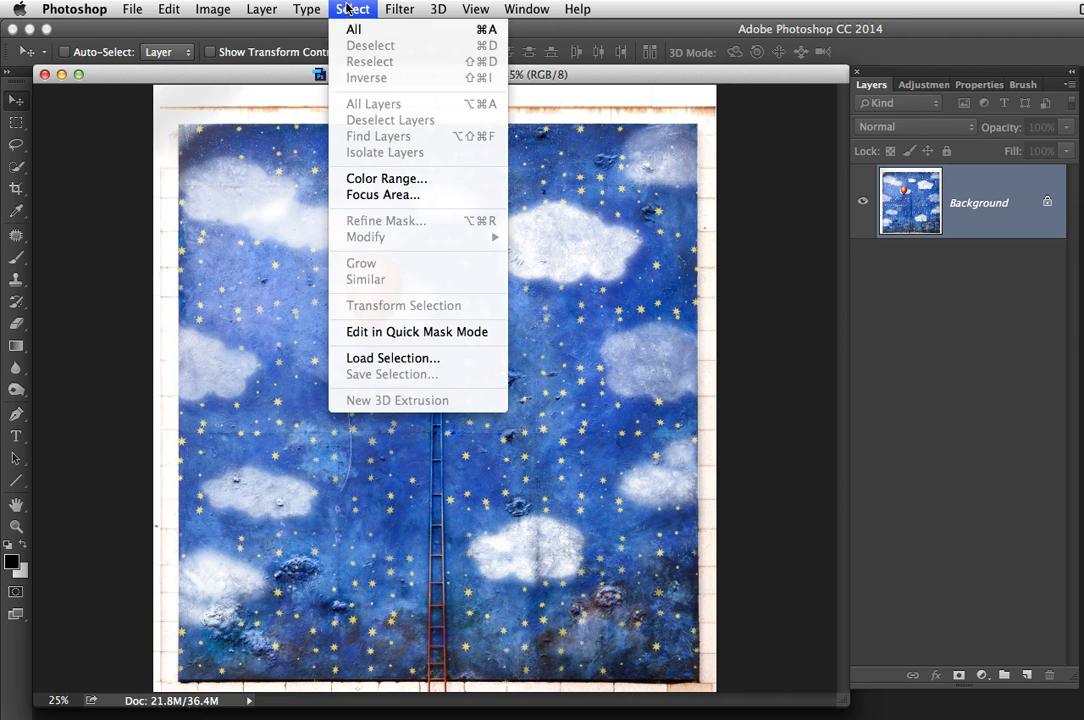
click(352, 30)
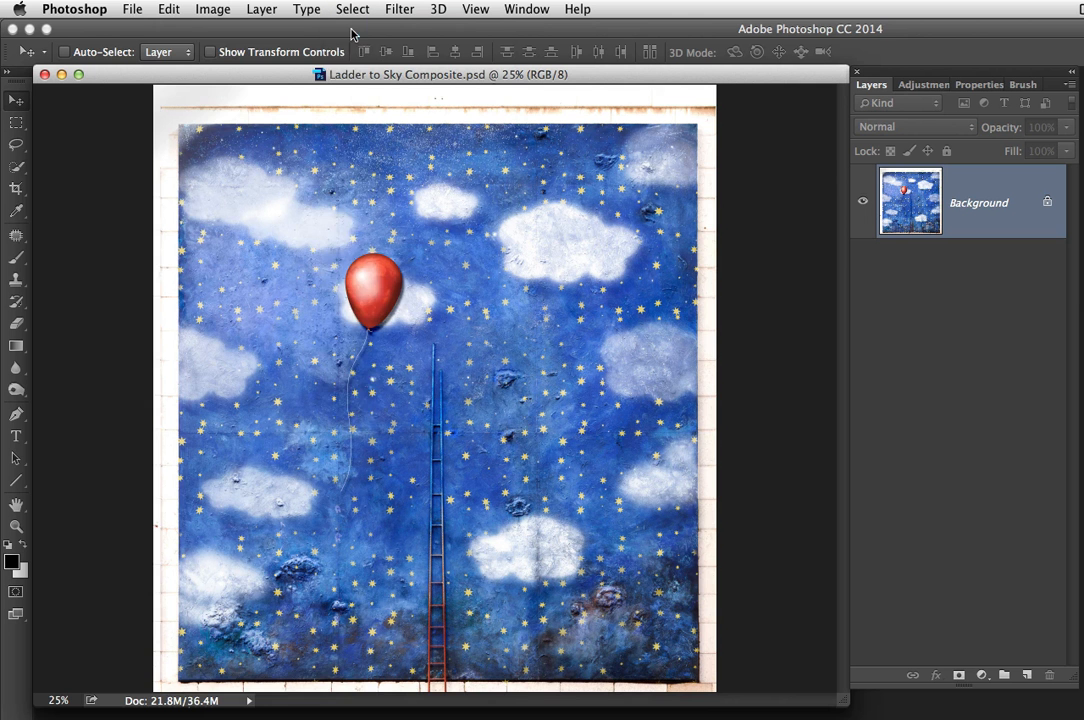
click(169, 9)
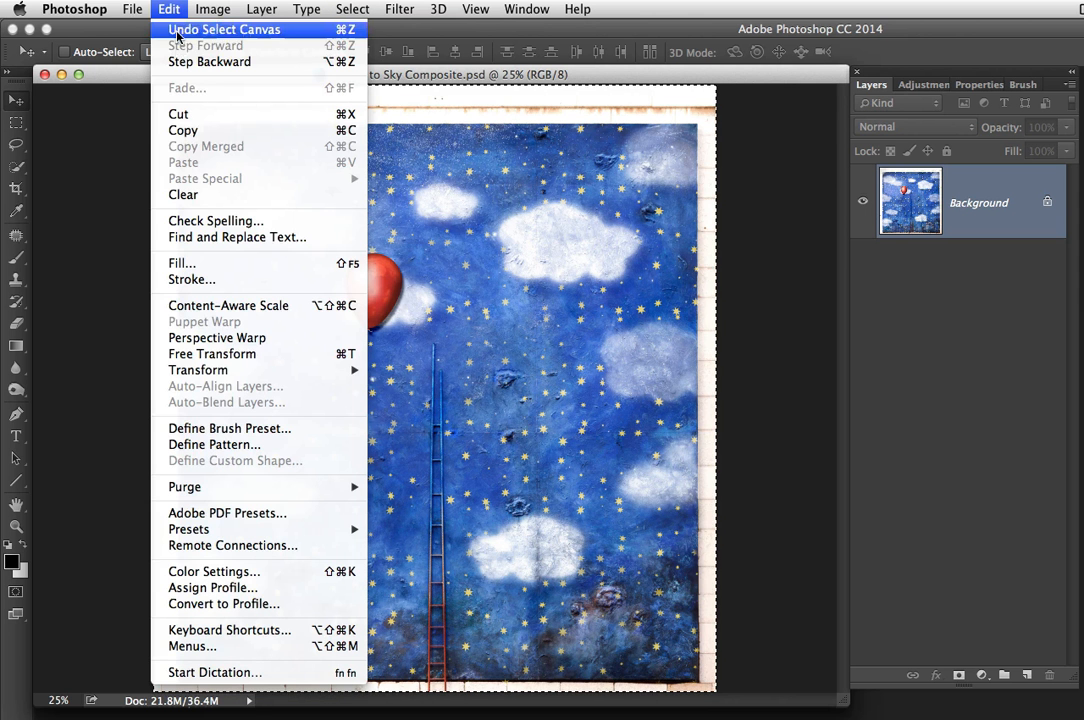
click(183, 131)
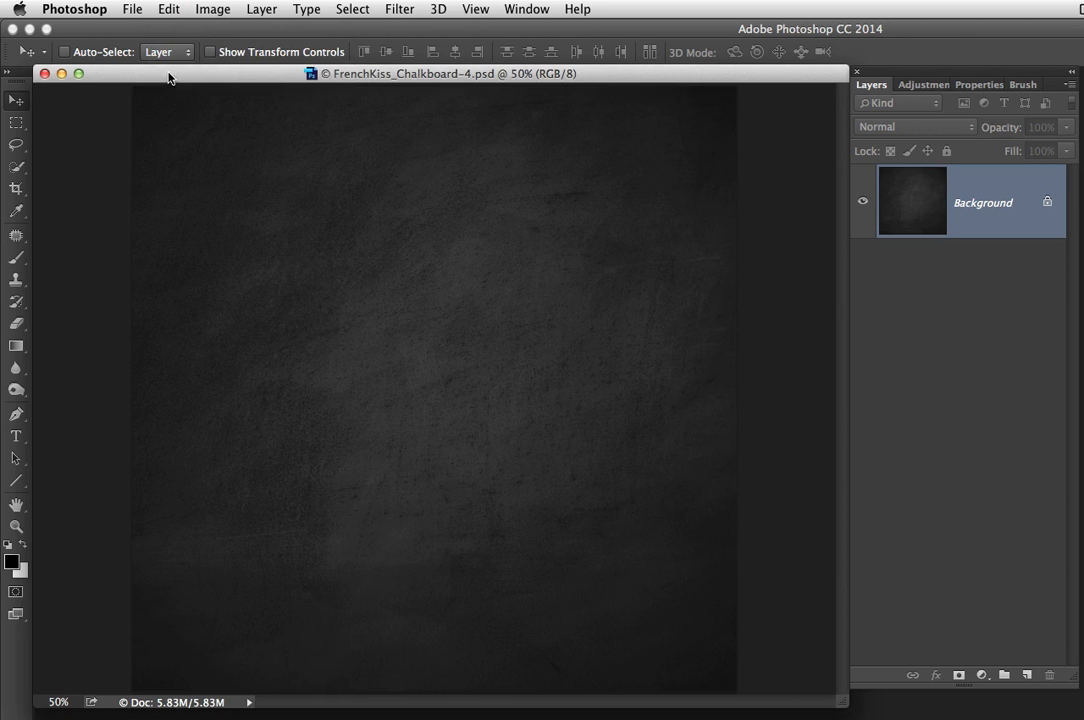
click(167, 9)
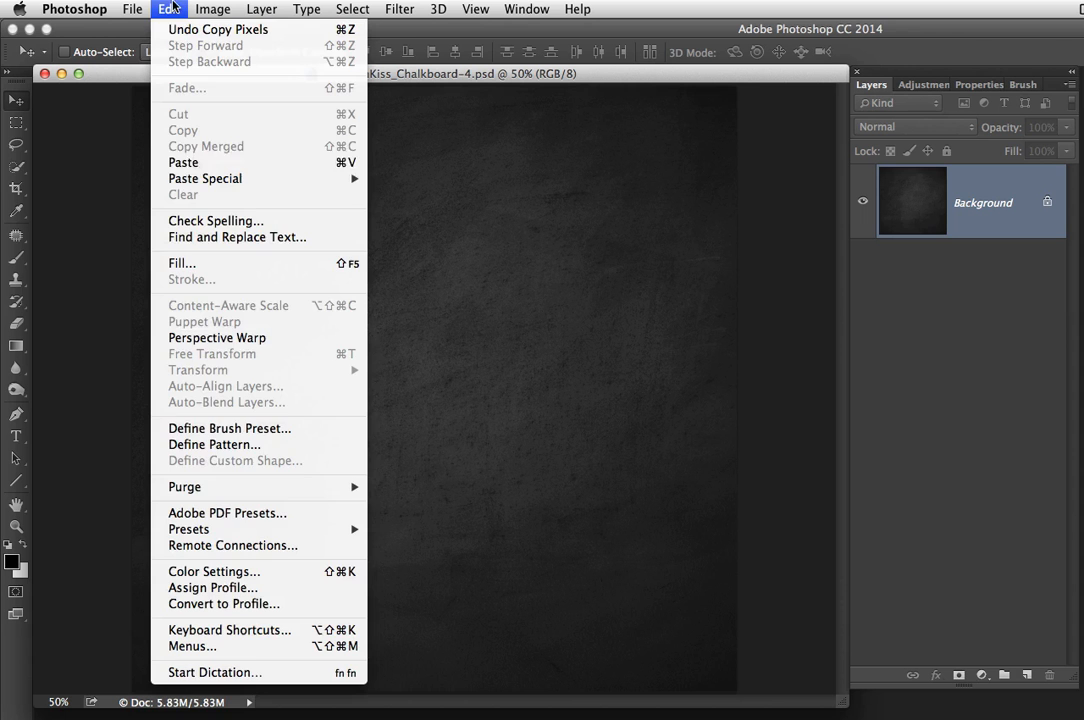
click(201, 164)
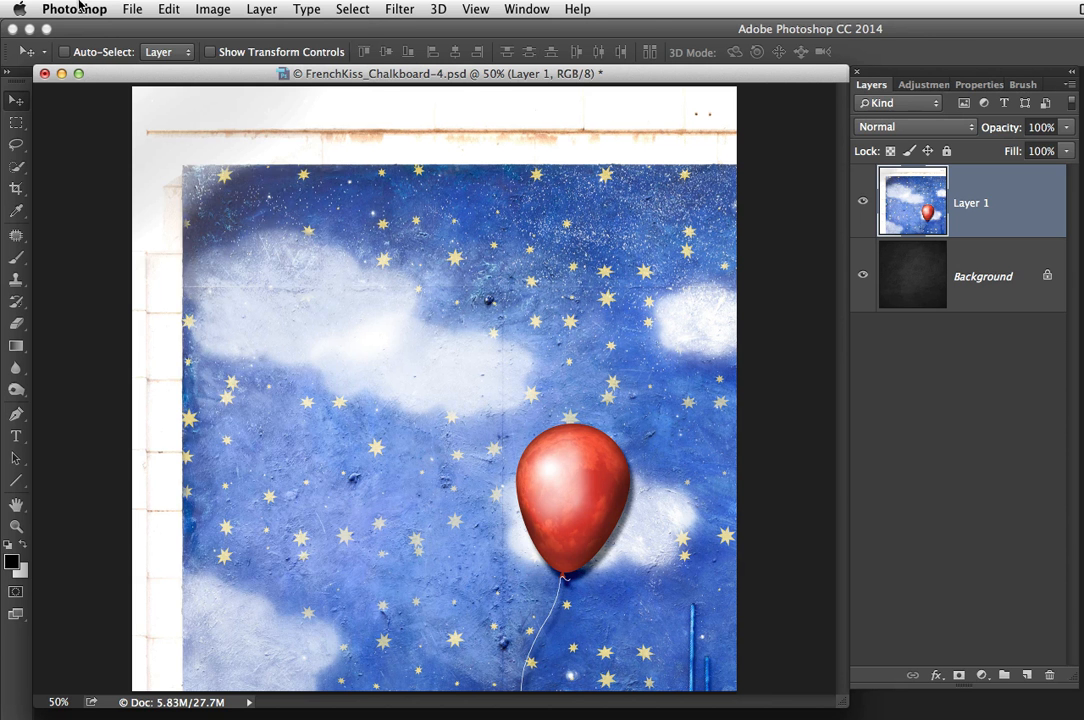
Free Transform the pasted balloon image on Layer 1, scaling it to about 49.8% to fit the chalkboard canvas height
click(169, 9)
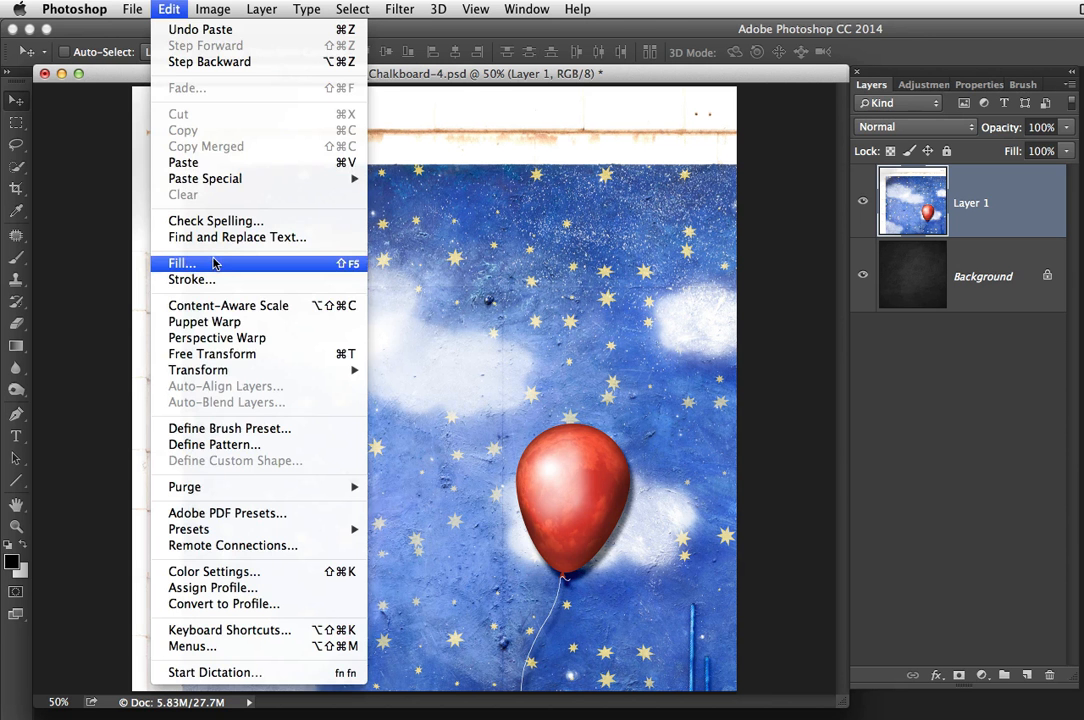
click(198, 354)
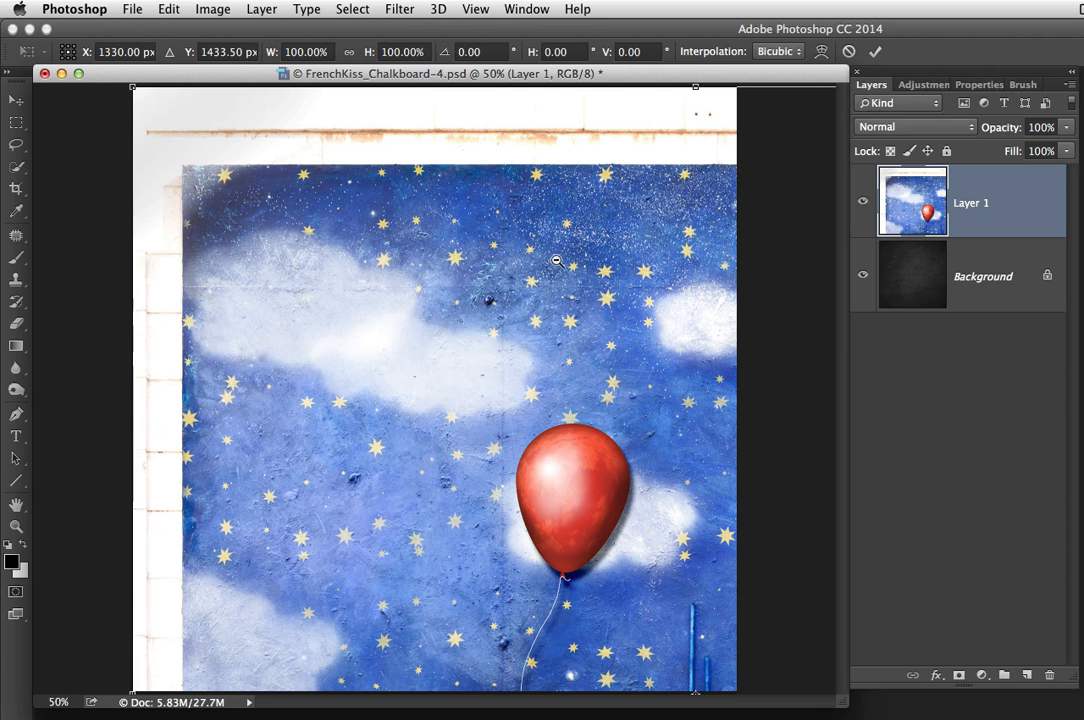
alt+click(516, 247)
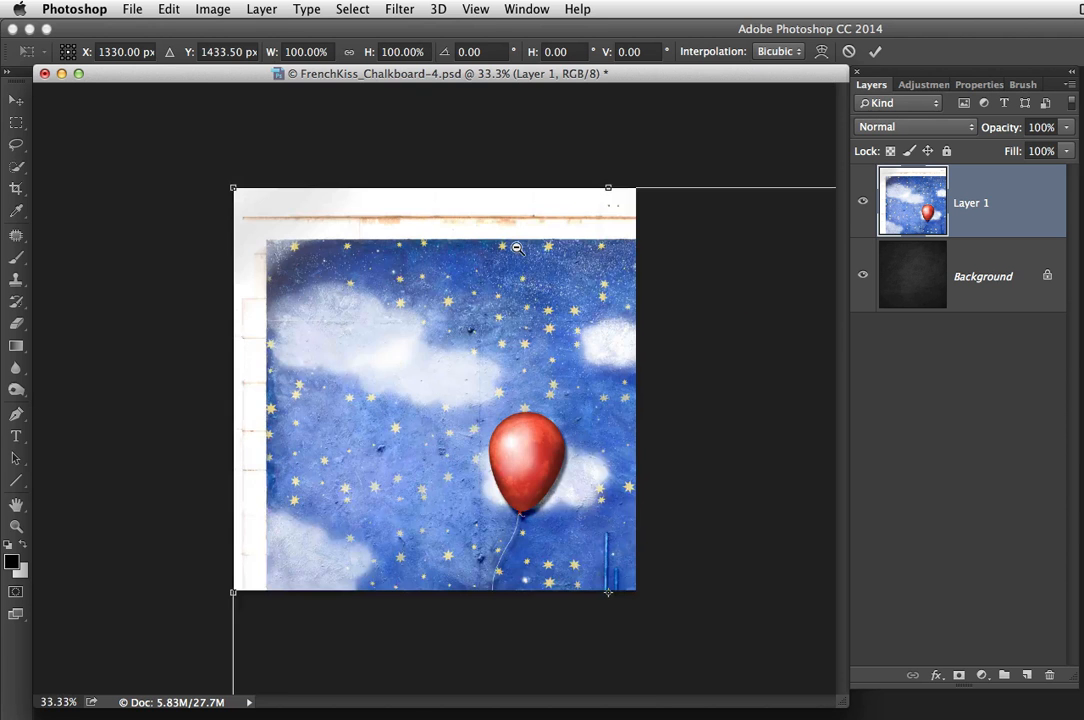
alt+click(516, 247)
alt+click(530, 270)
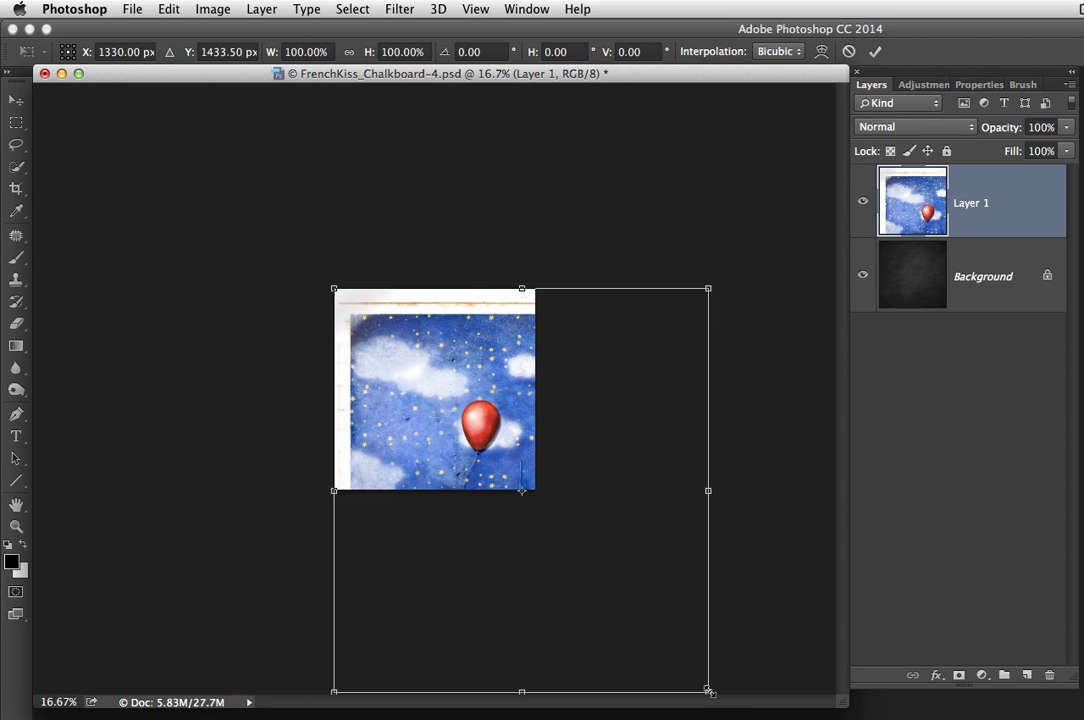
drag(708, 690, 542, 464)
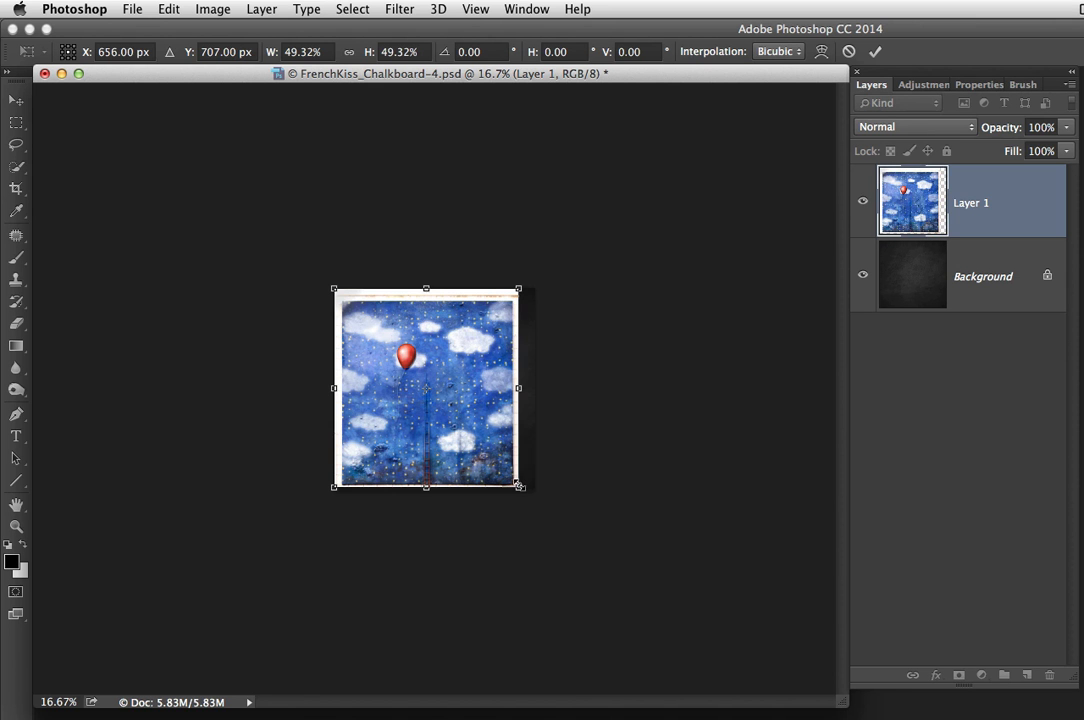
drag(528, 487, 522, 487)
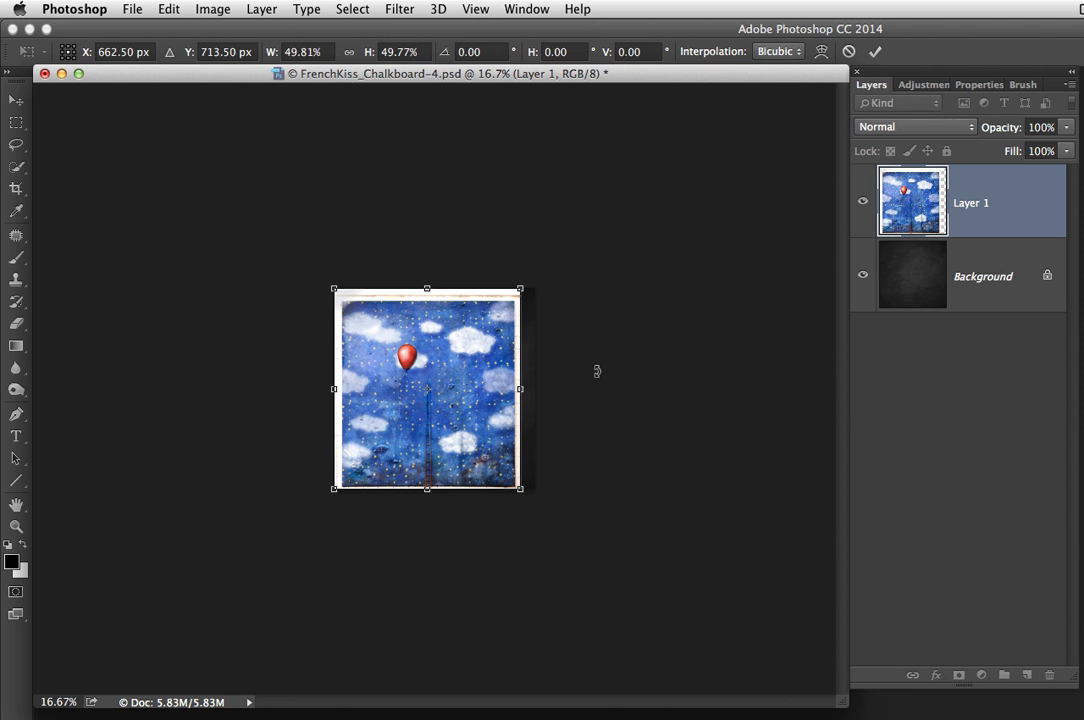
key(Return)
Move the scaled balloon image sideways to center it over the chalkboard background
super+click(426, 368)
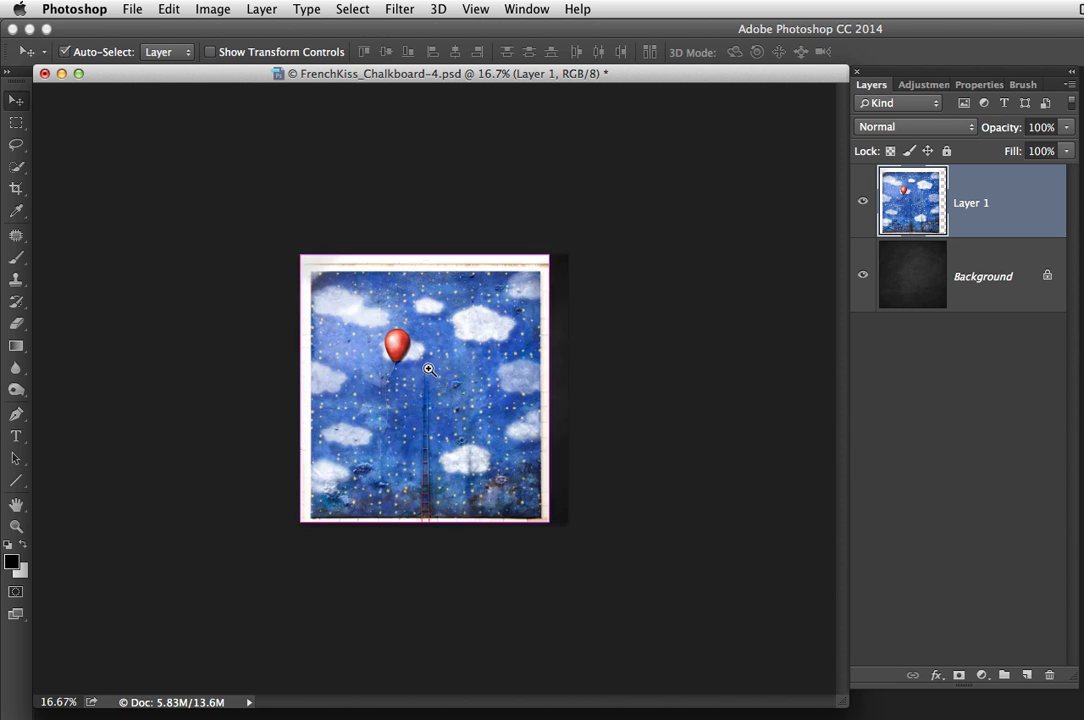
super+click(428, 369)
super+click(424, 368)
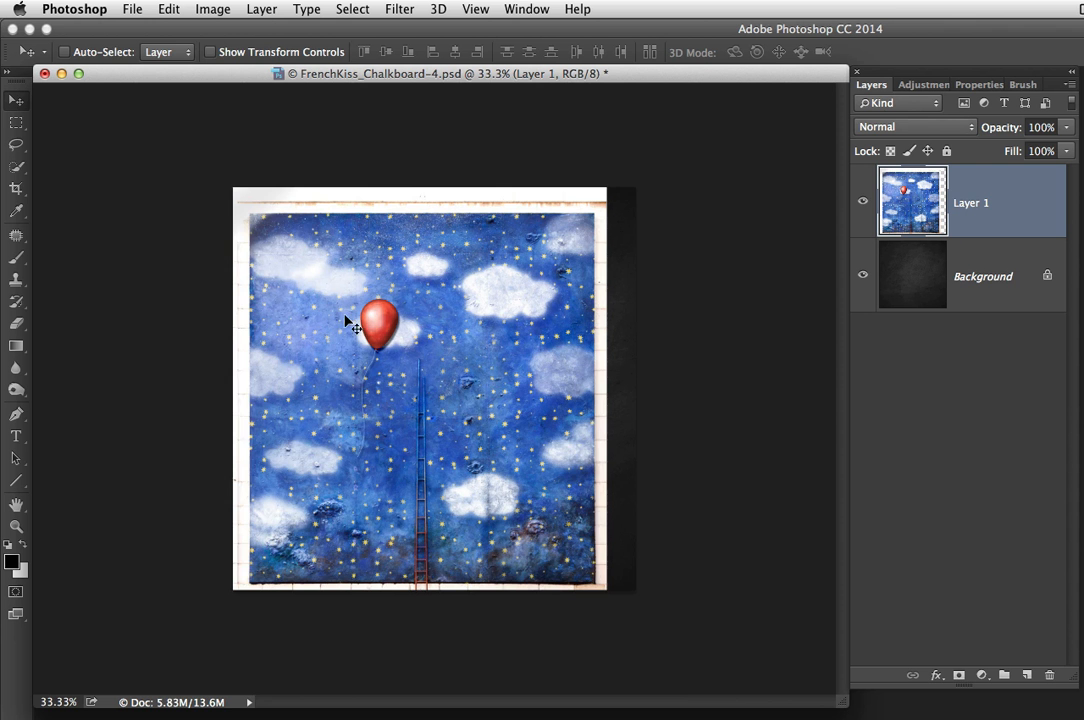
super+click(335, 398)
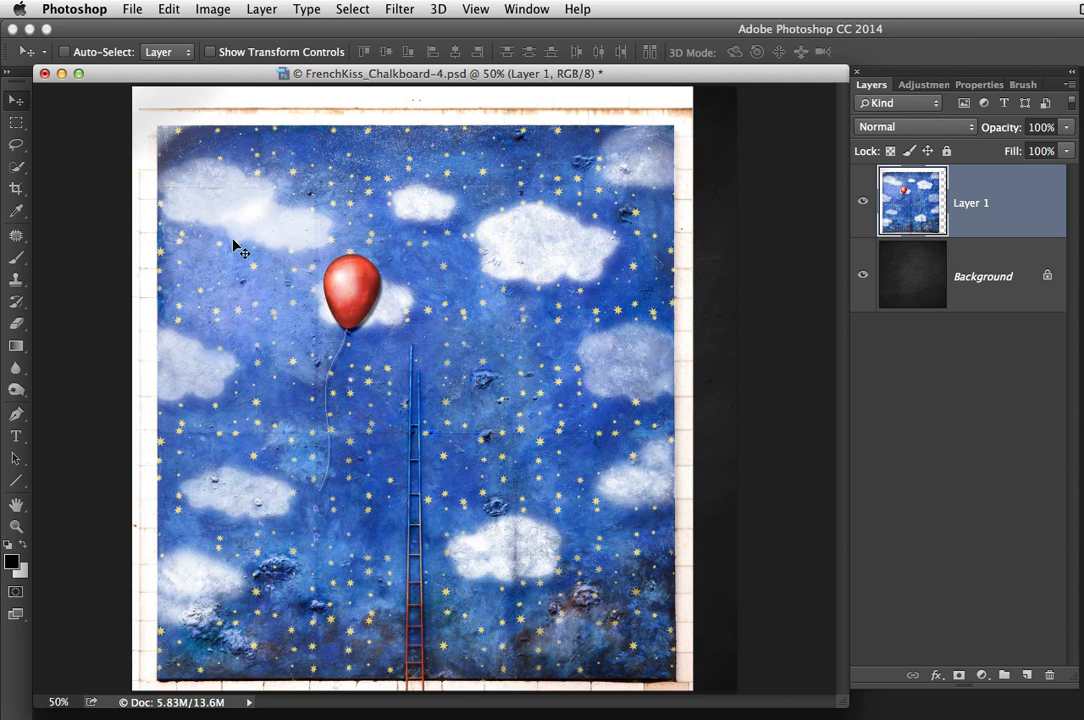
drag(236, 248, 282, 264)
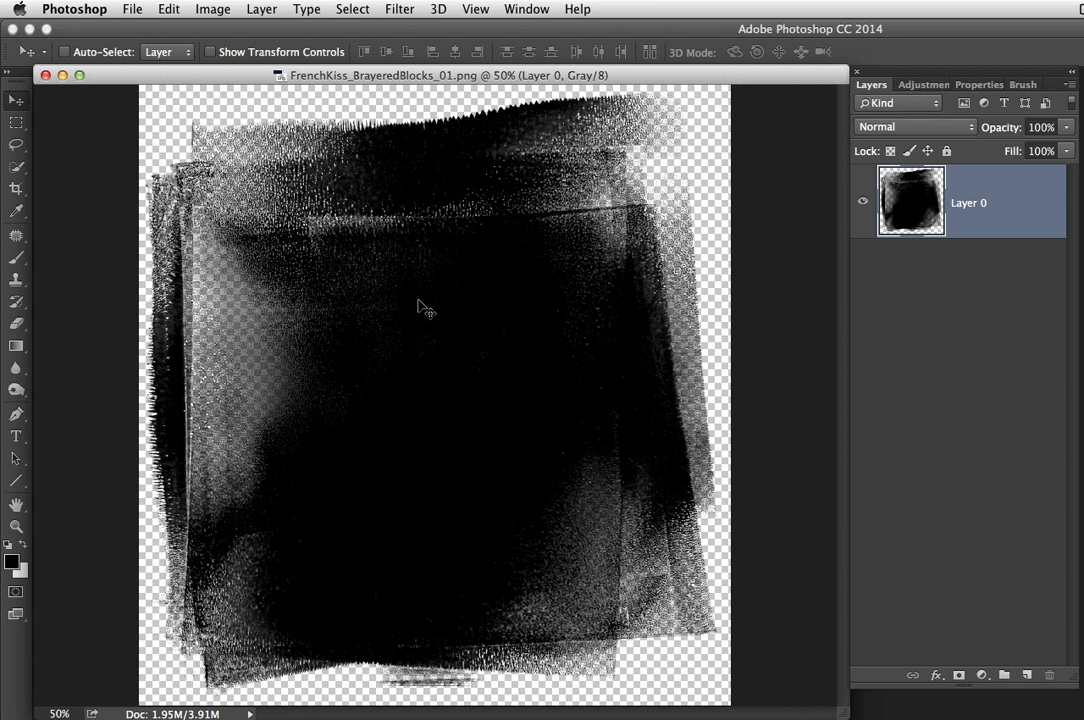
Switch to Adobe Bridge and open the File Type Associations preferences
mouse_move(4, 240)
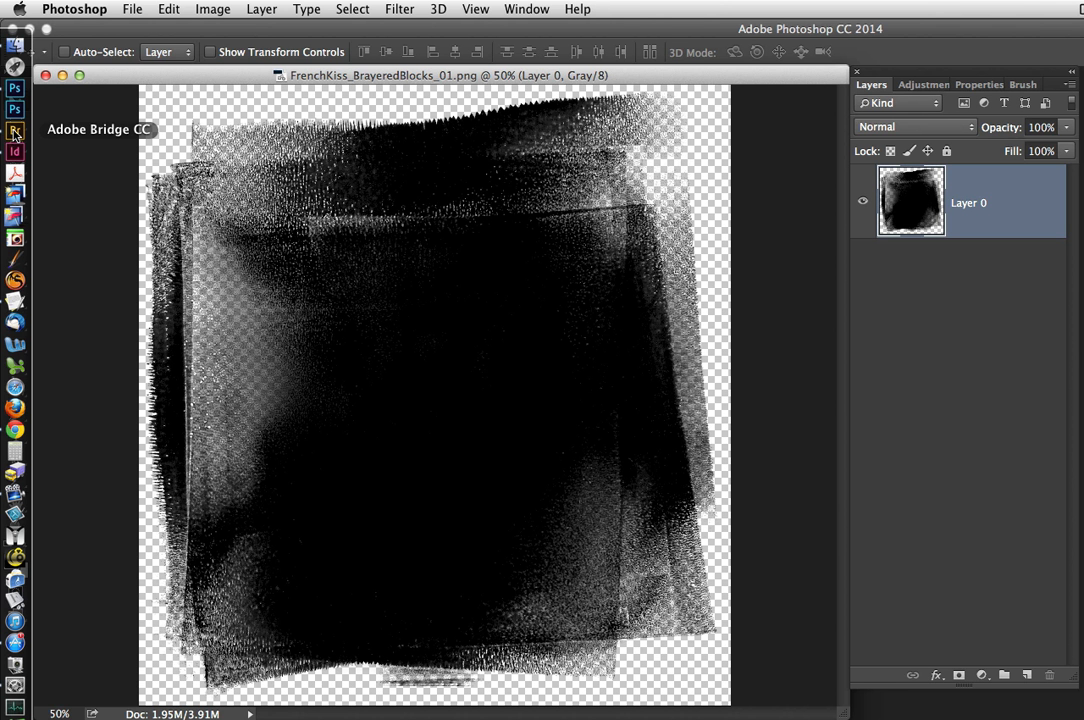
click(14, 134)
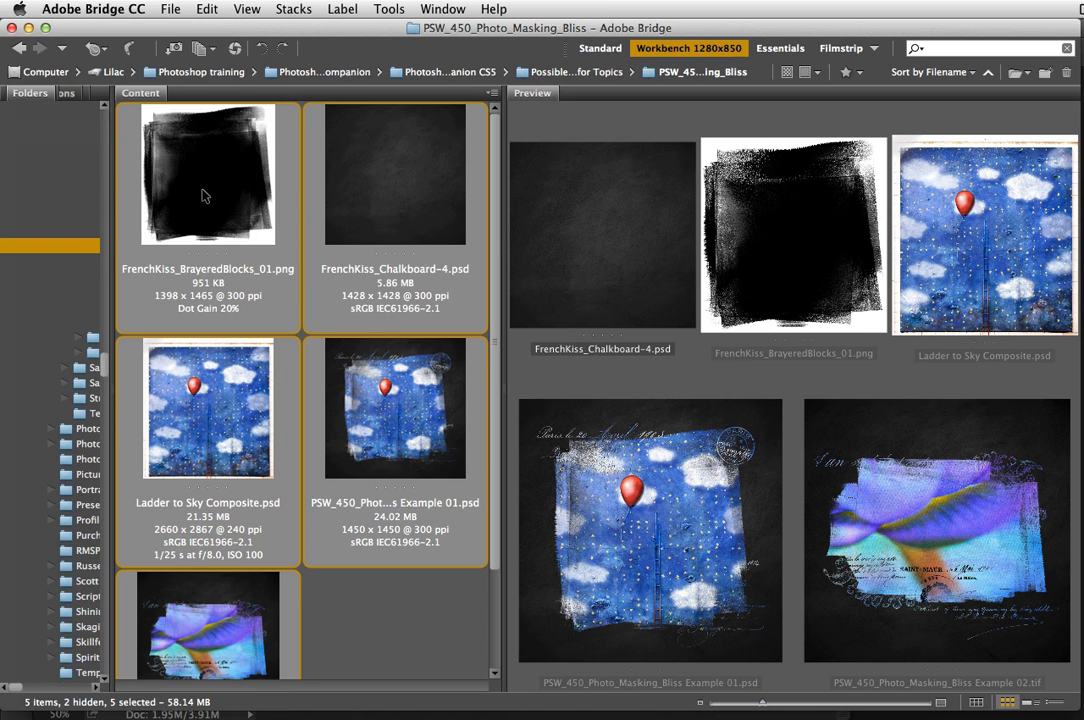
click(86, 9)
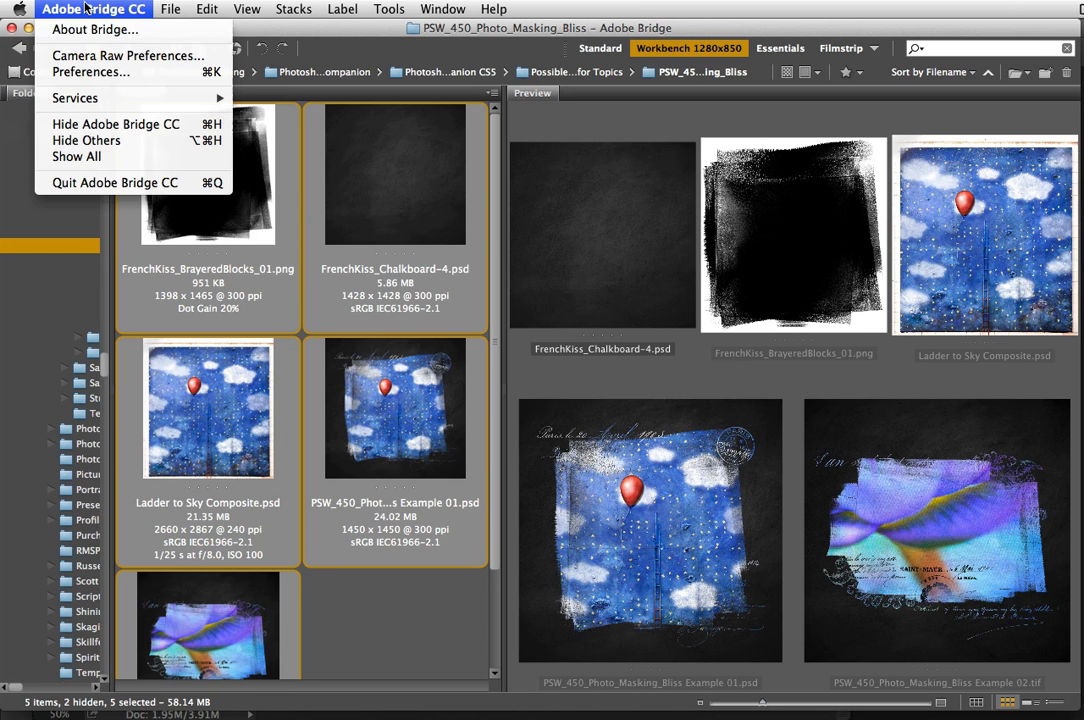
click(91, 72)
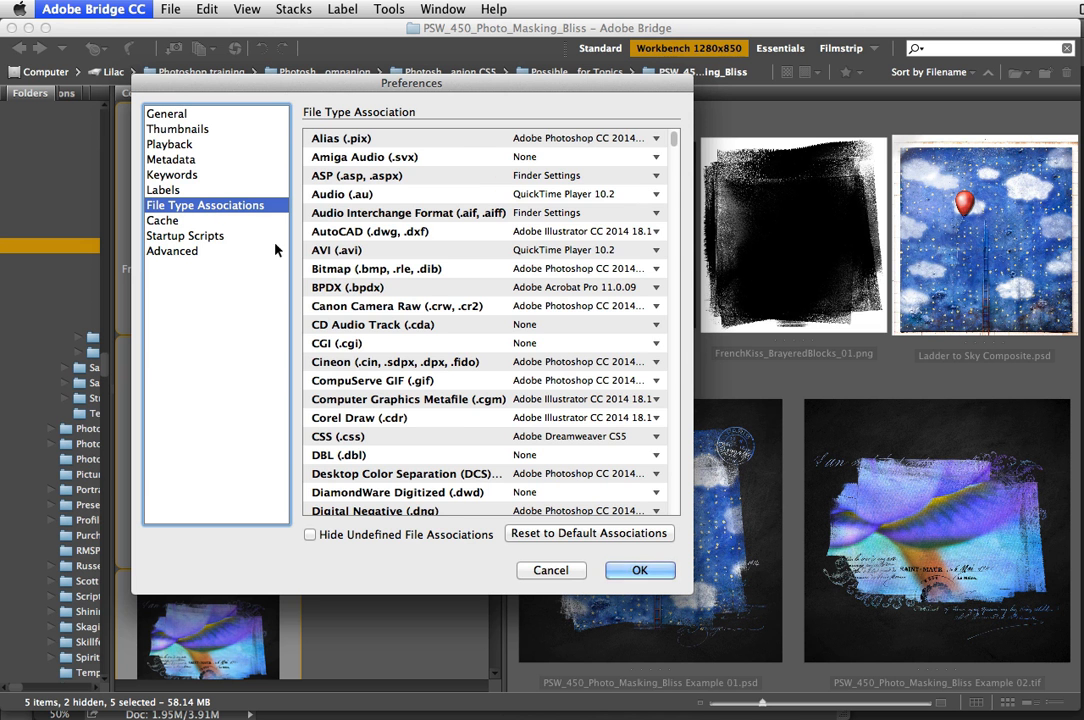
Examine the applications available for opening Portable Network Graphics files, and cancel the preferences without changing the association
scroll(383, 345, down, 4)
scroll(383, 345, down, 15)
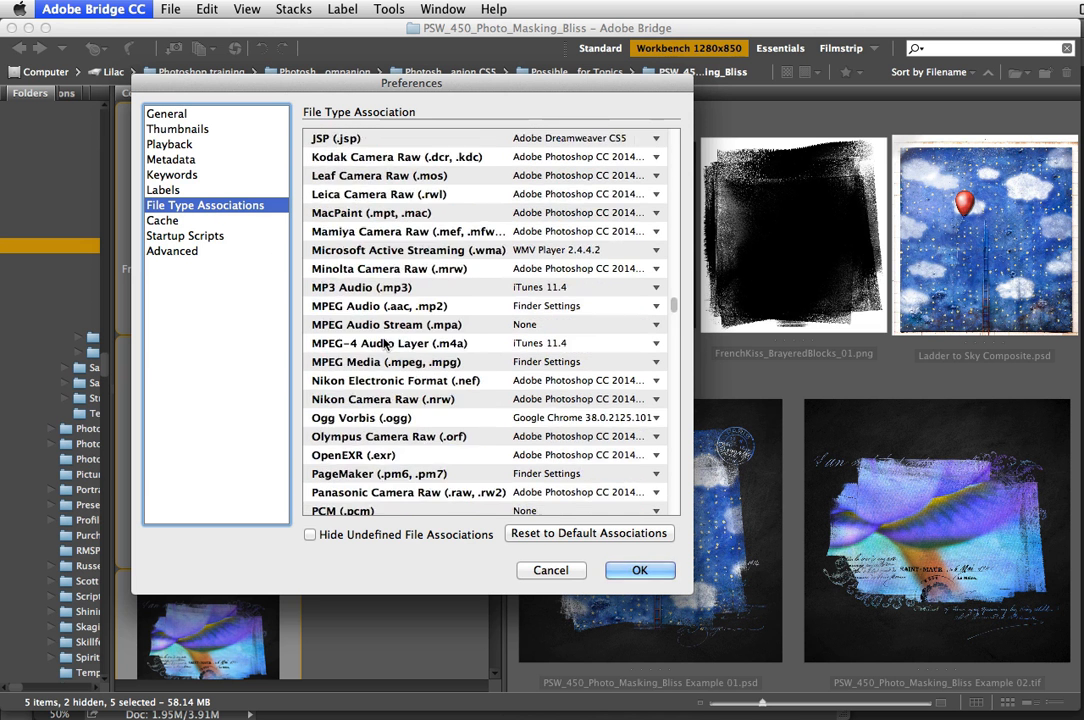
scroll(385, 345, down, 2)
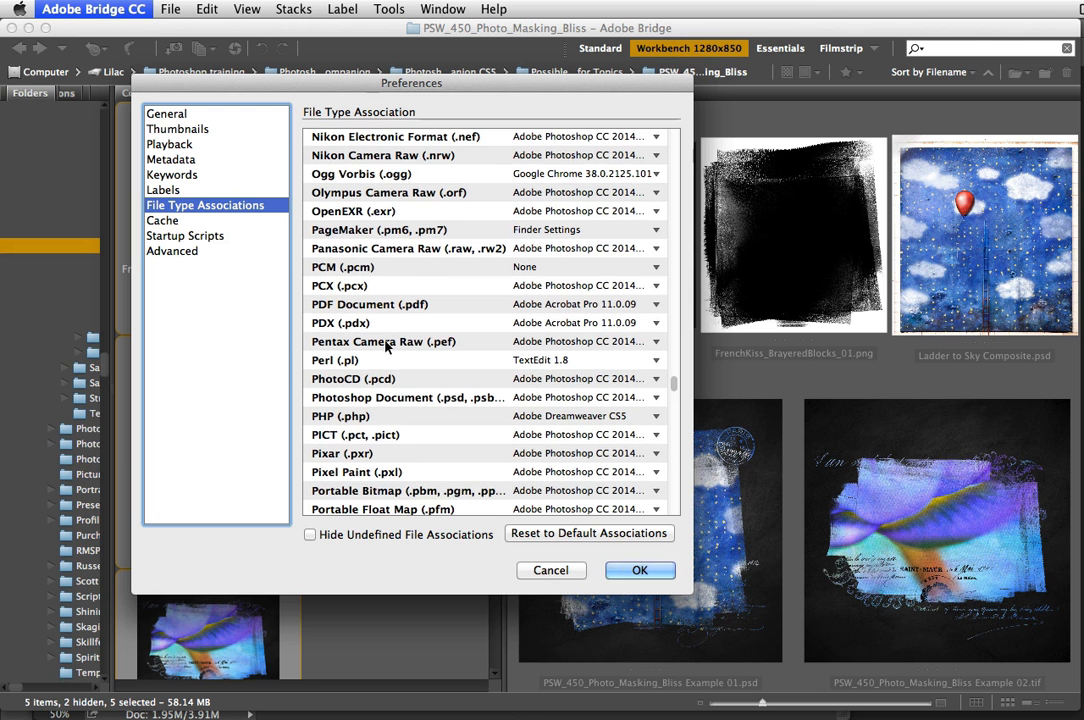
scroll(416, 350, down, 2)
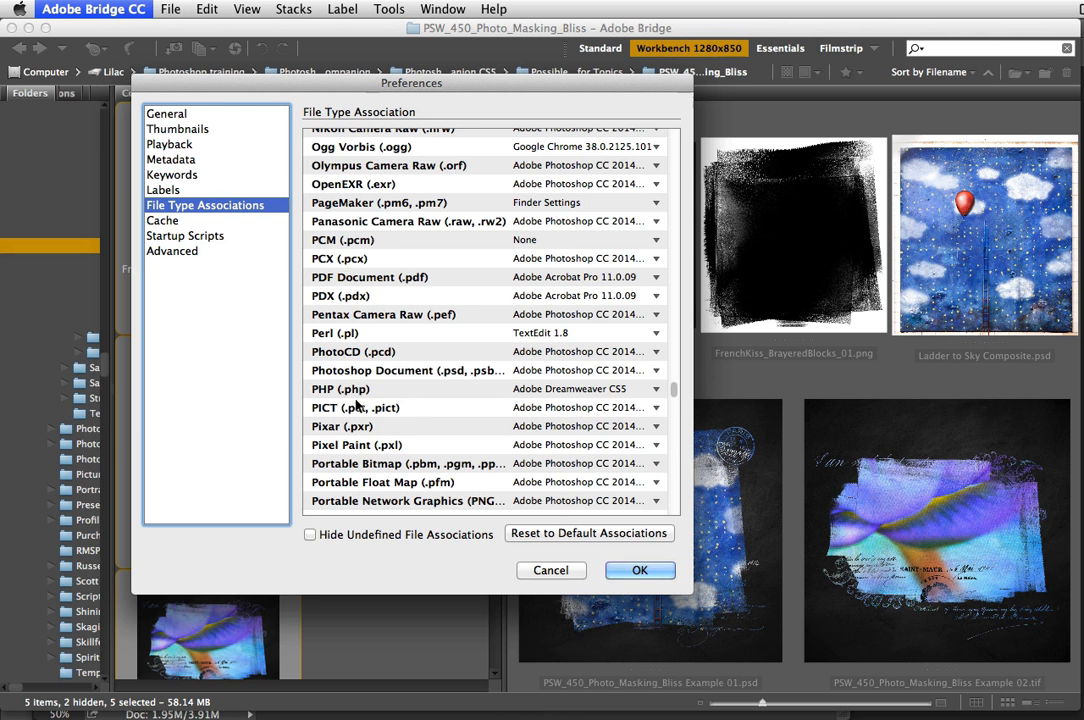
scroll(361, 429, down, 3)
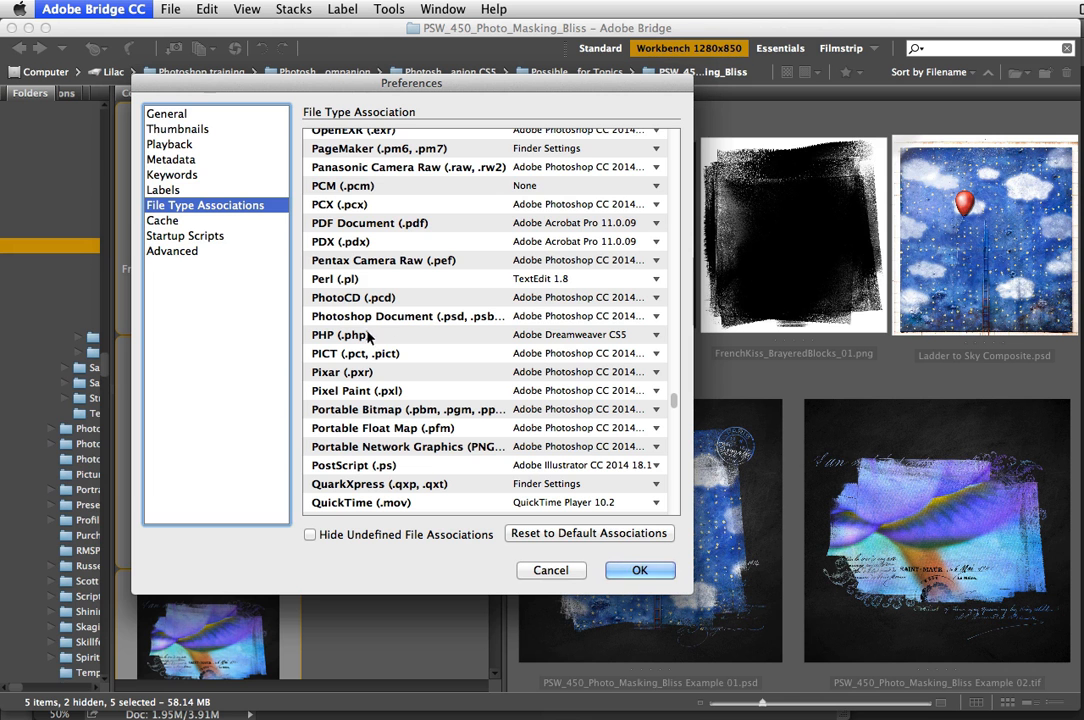
scroll(362, 320, down, 1)
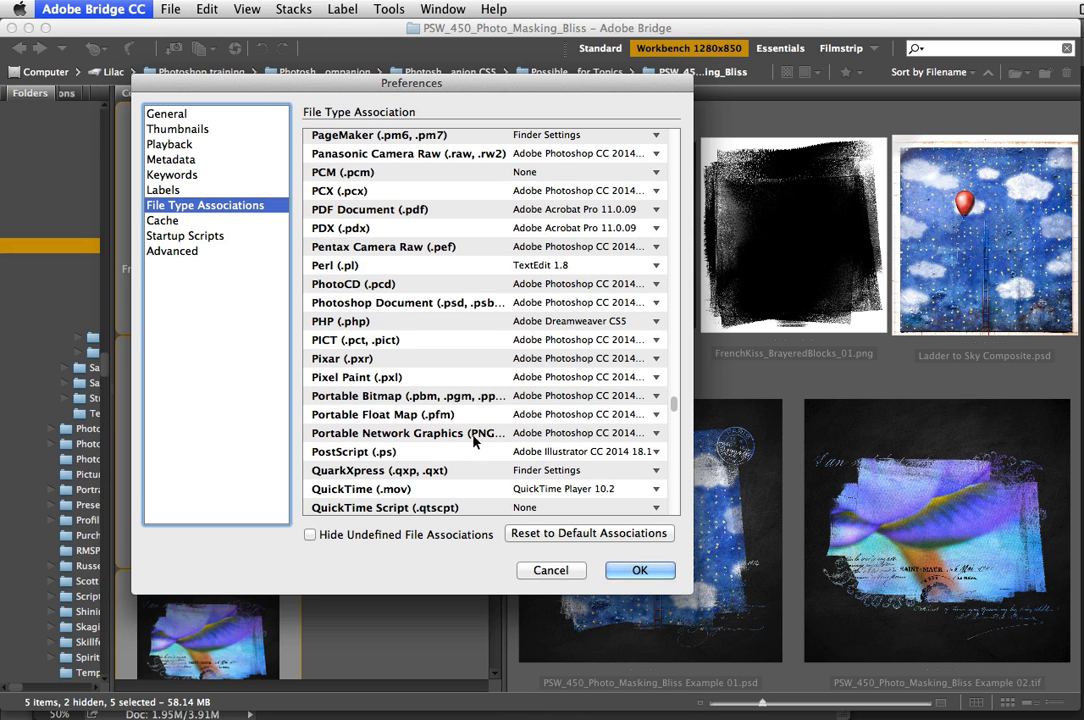
click(585, 434)
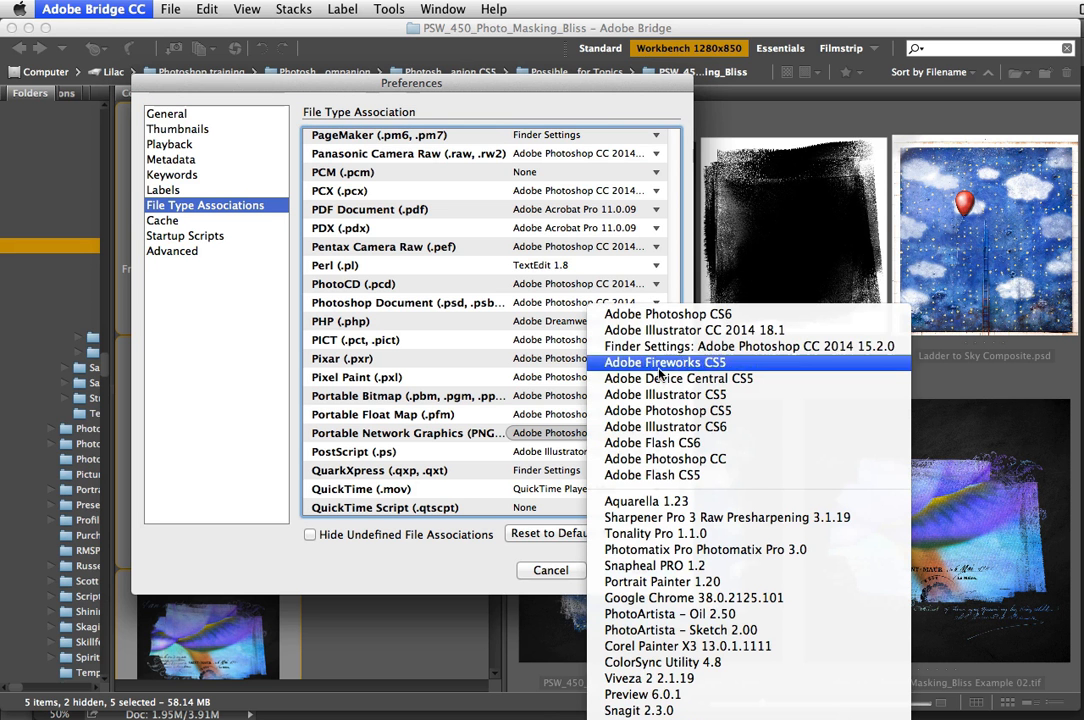
click(559, 435)
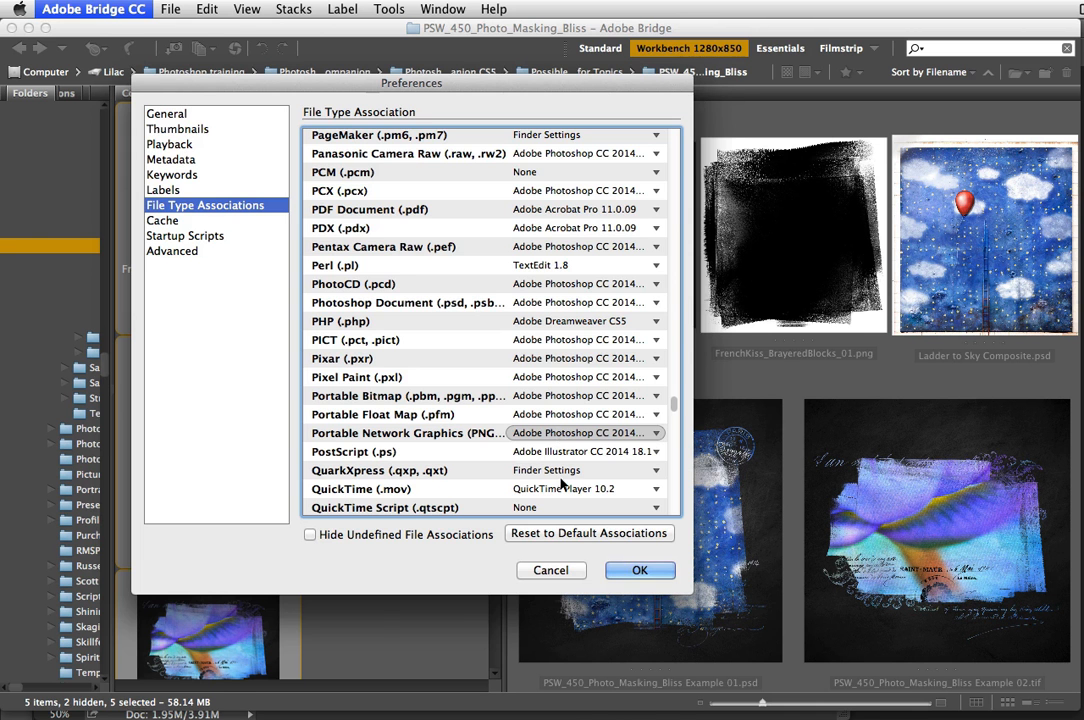
click(550, 570)
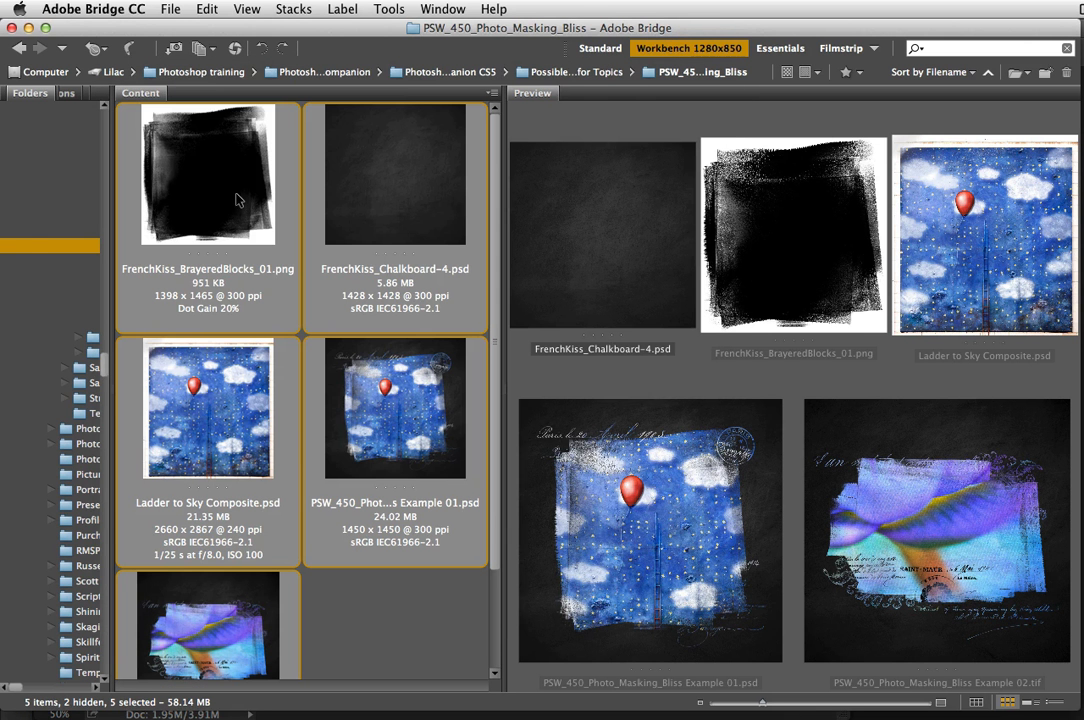
Switch back to Photoshop and move the FrenchKiss_BrayeredBlocks_01.png window aside to uncover the FrenchKiss_Chalkboard-4.psd document
mouse_move(3, 270)
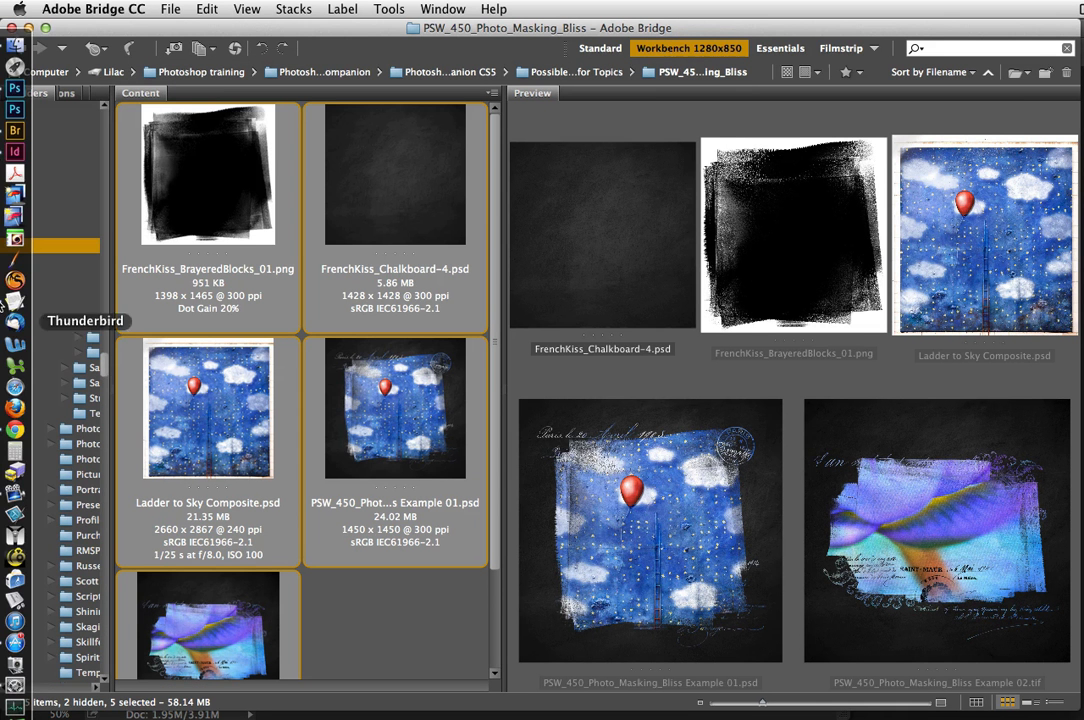
click(14, 88)
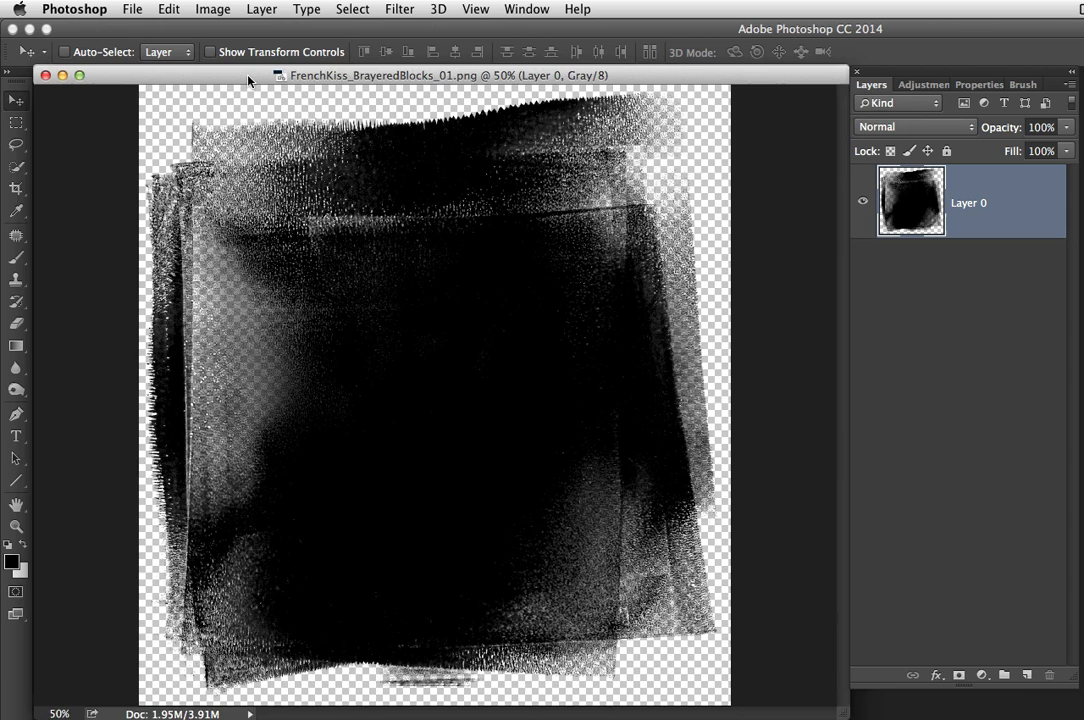
drag(249, 80, 425, 338)
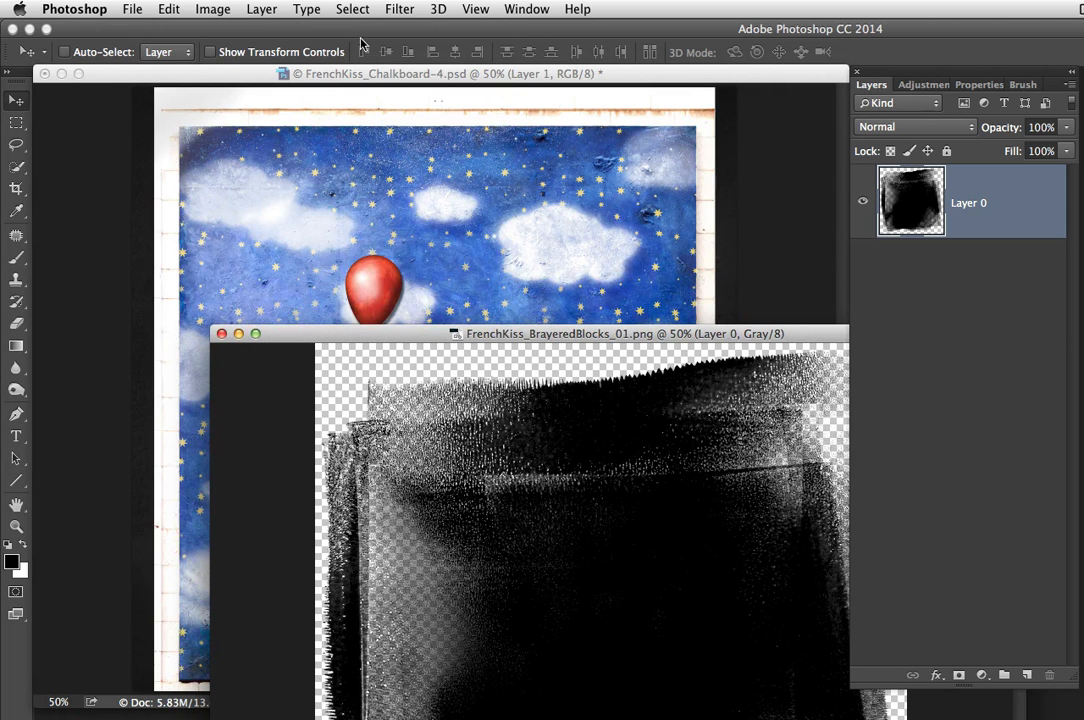
Copy the brayered-blocks layer into FrenchKiss_Chalkboard-4.psd over the balloon image, and minimize the FrenchKiss_BrayeredBlocks_01.png window
click(354, 9)
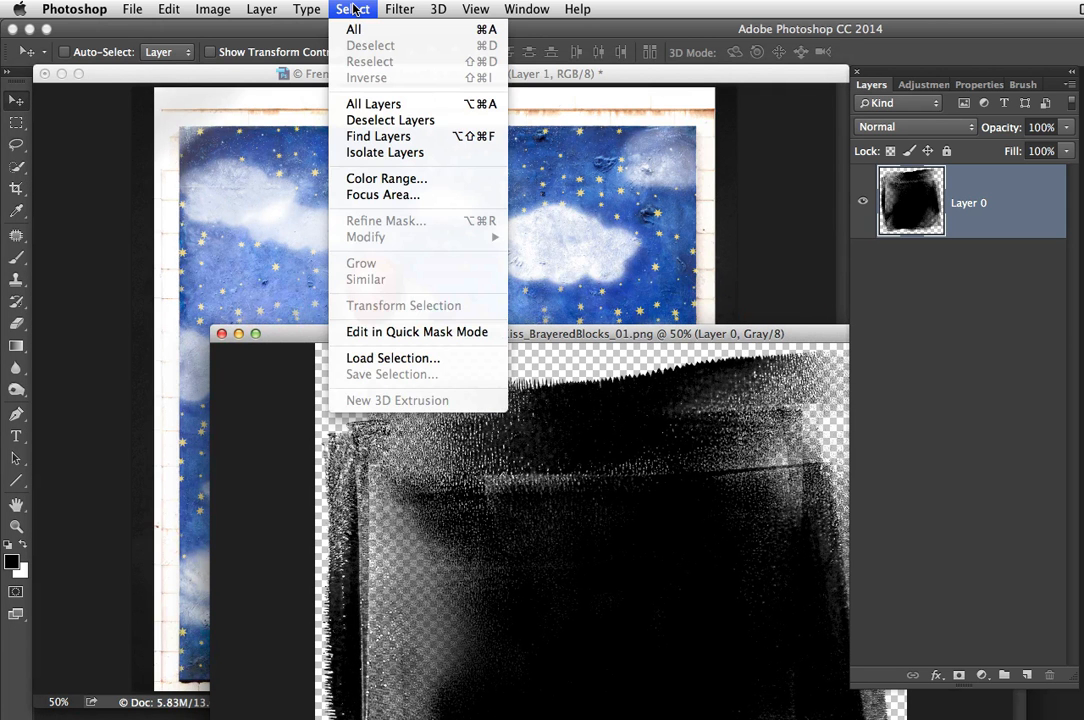
click(354, 9)
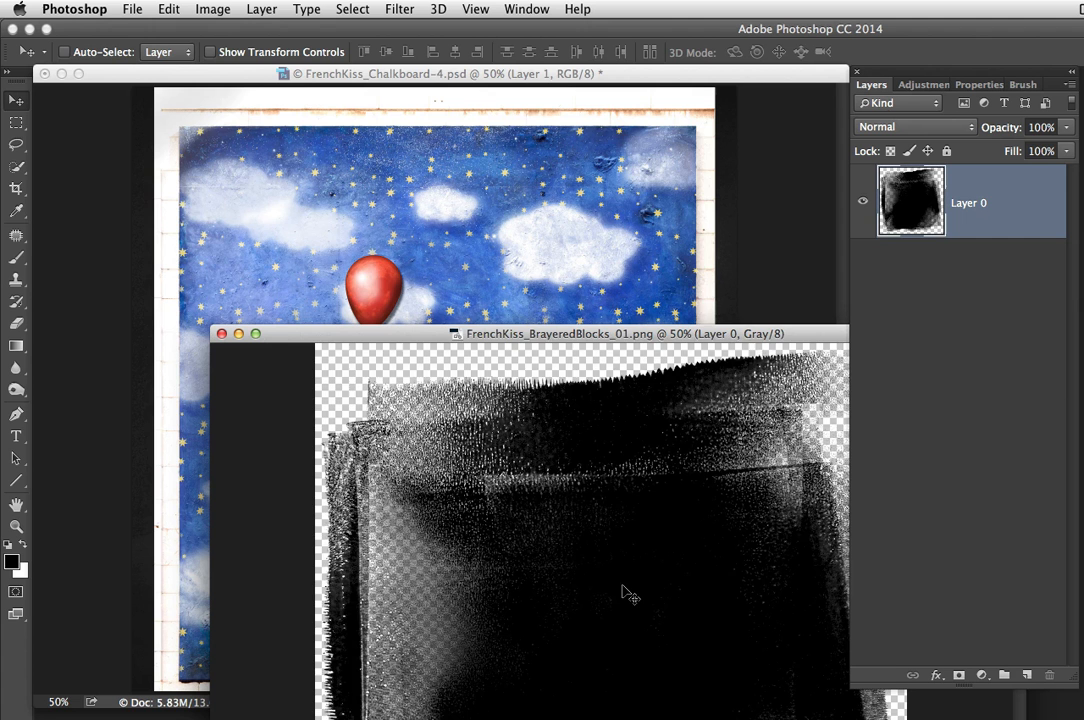
drag(626, 593, 449, 265)
click(450, 712)
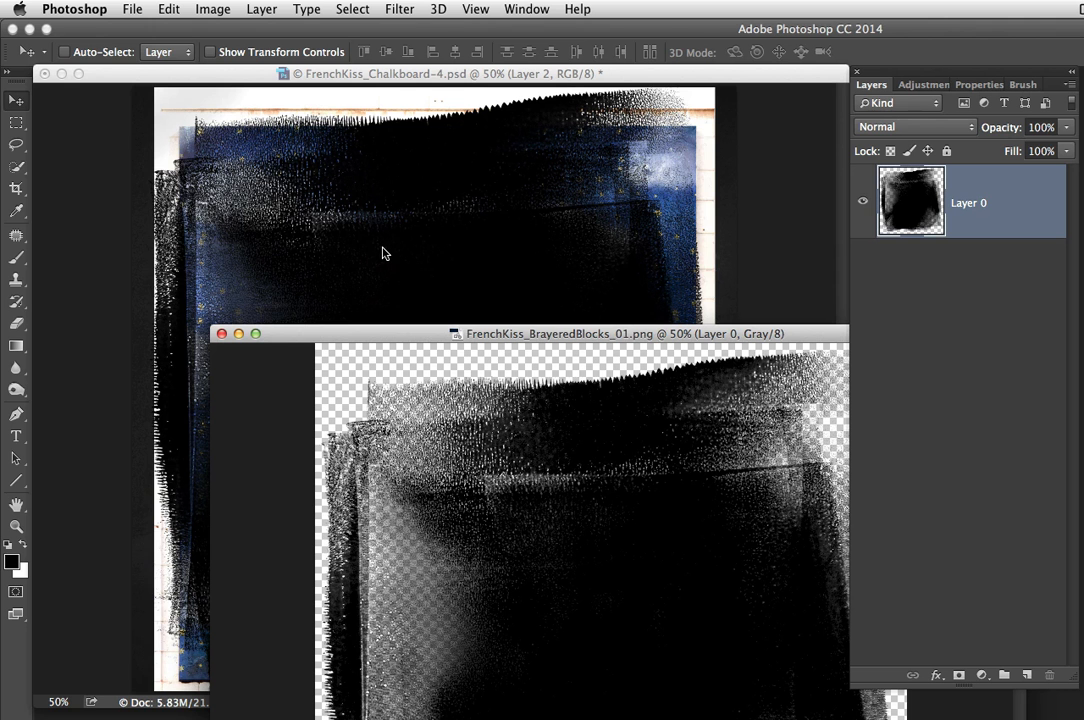
click(239, 334)
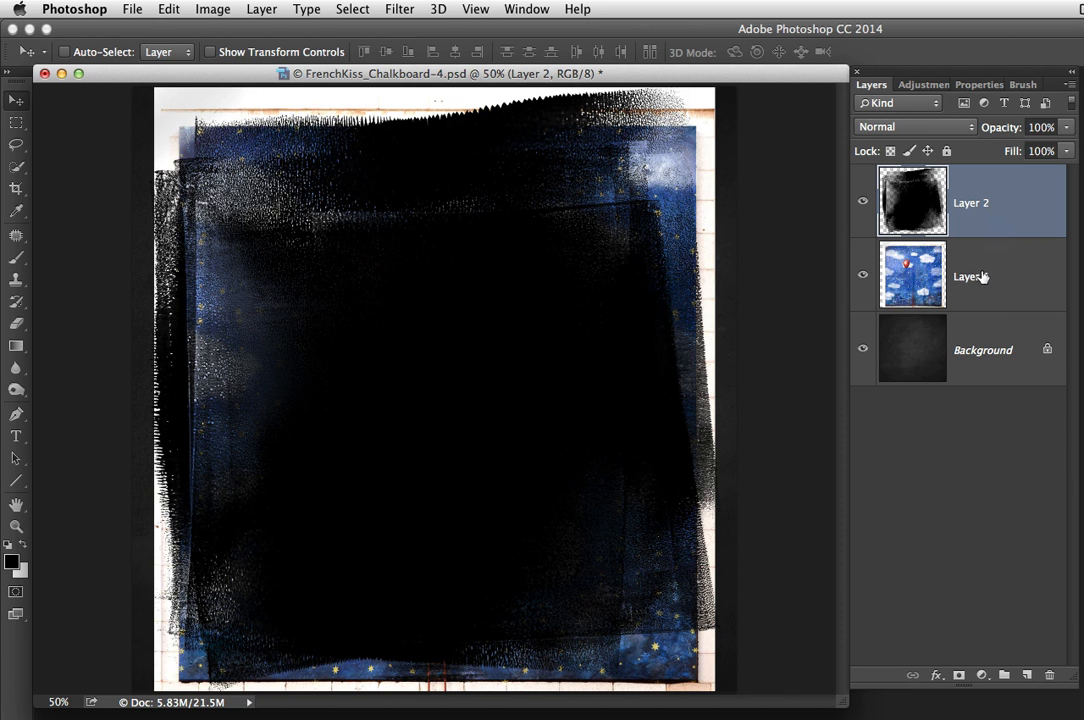
Move the balloon image layer above the brayered-blocks layer and clip it to that layer with a clipping mask
drag(1008, 289, 1008, 203)
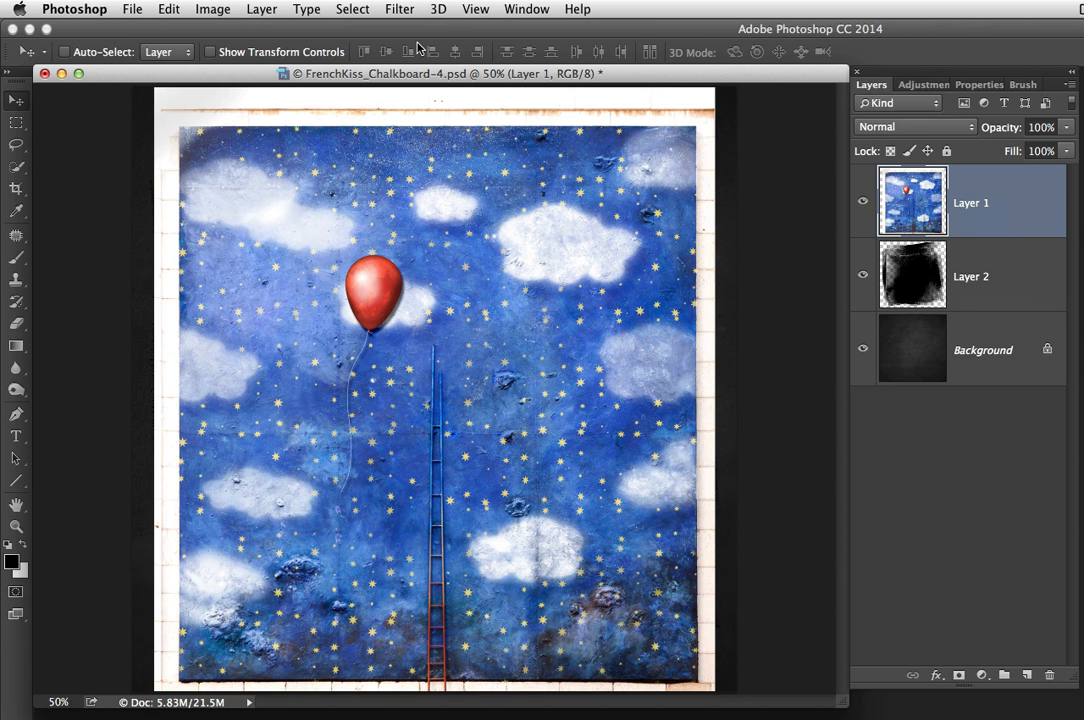
click(261, 9)
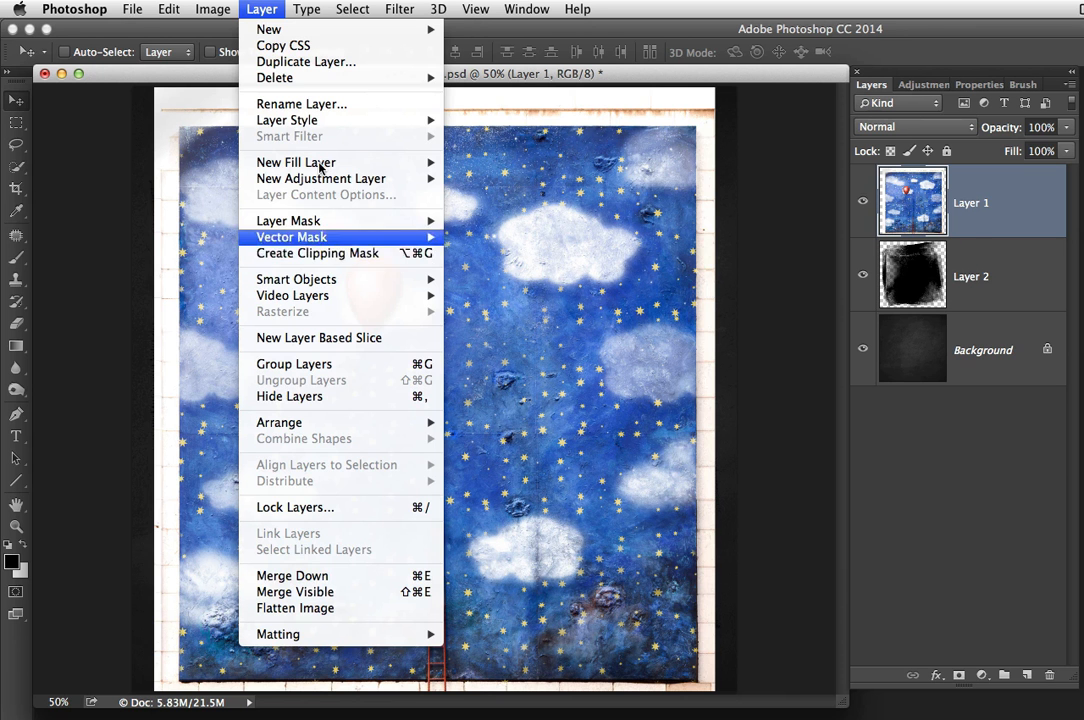
click(266, 9)
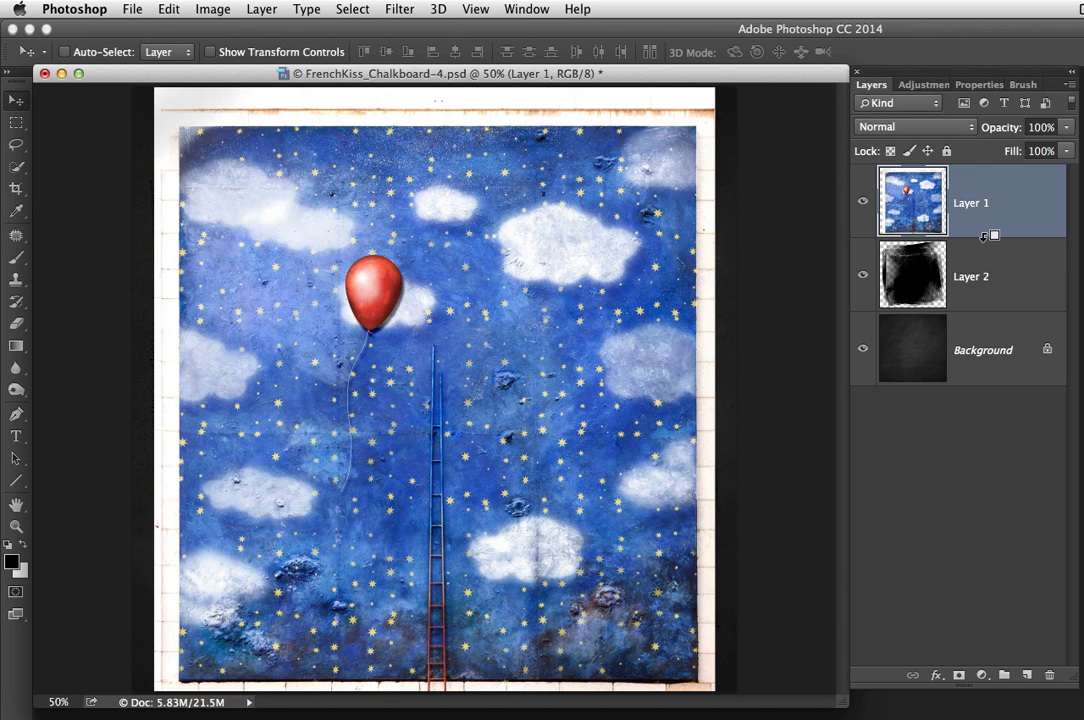
alt+click(984, 236)
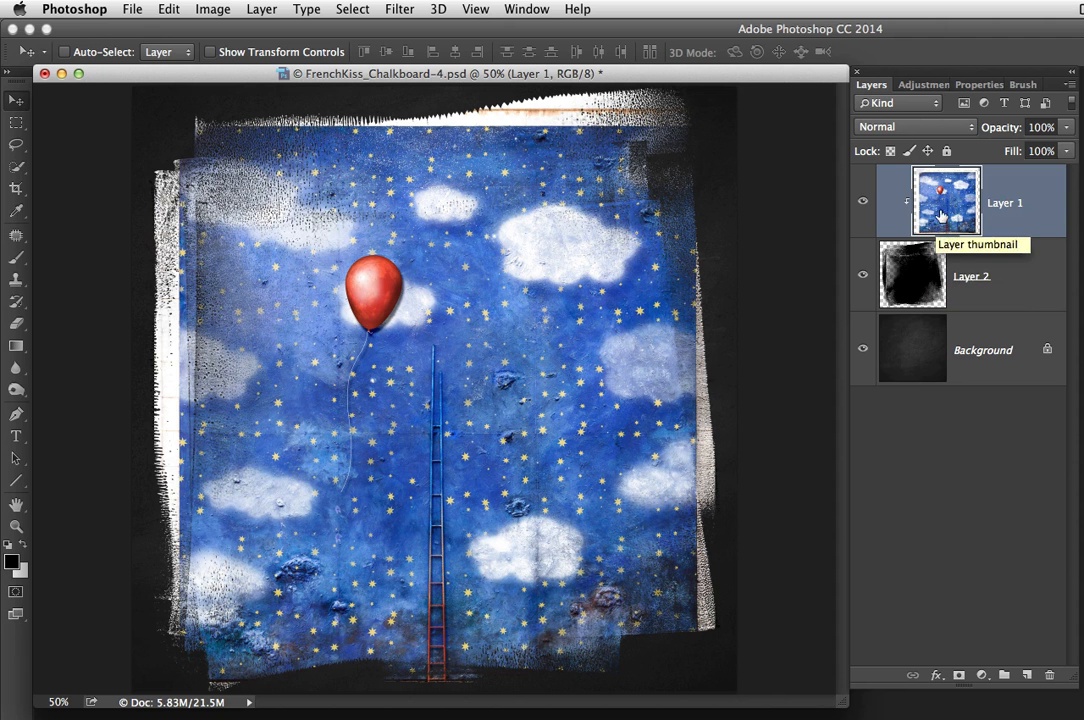
Scale the brayered-blocks layer, Layer 2, down around its center to about 80% with Free Transform
click(963, 270)
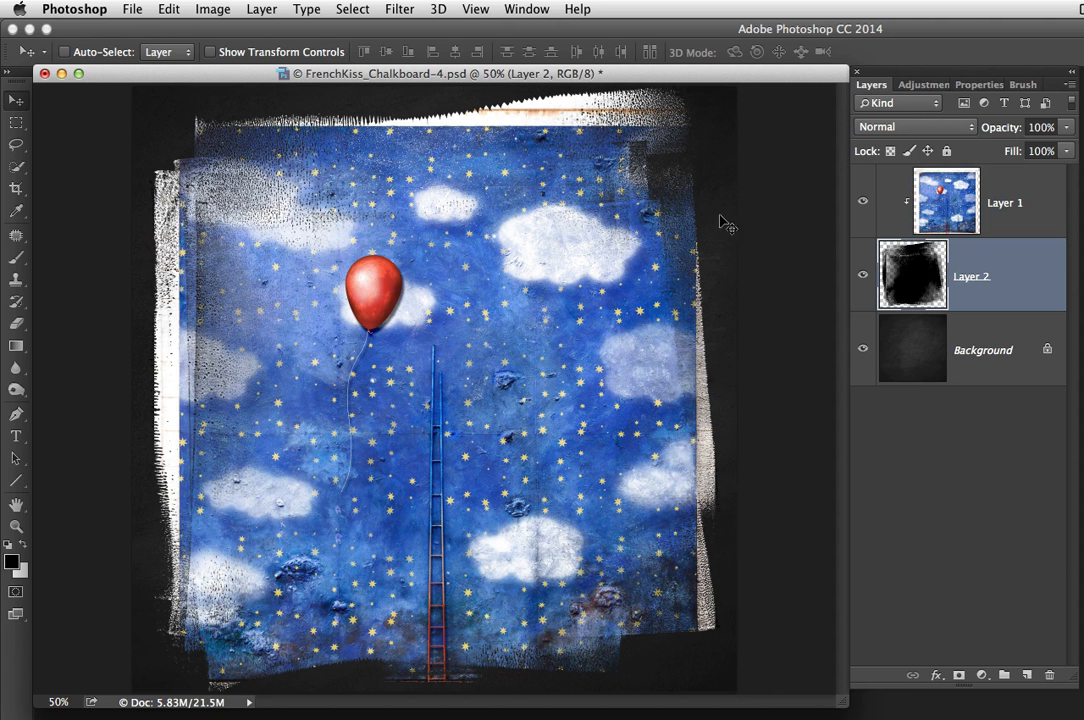
click(151, 8)
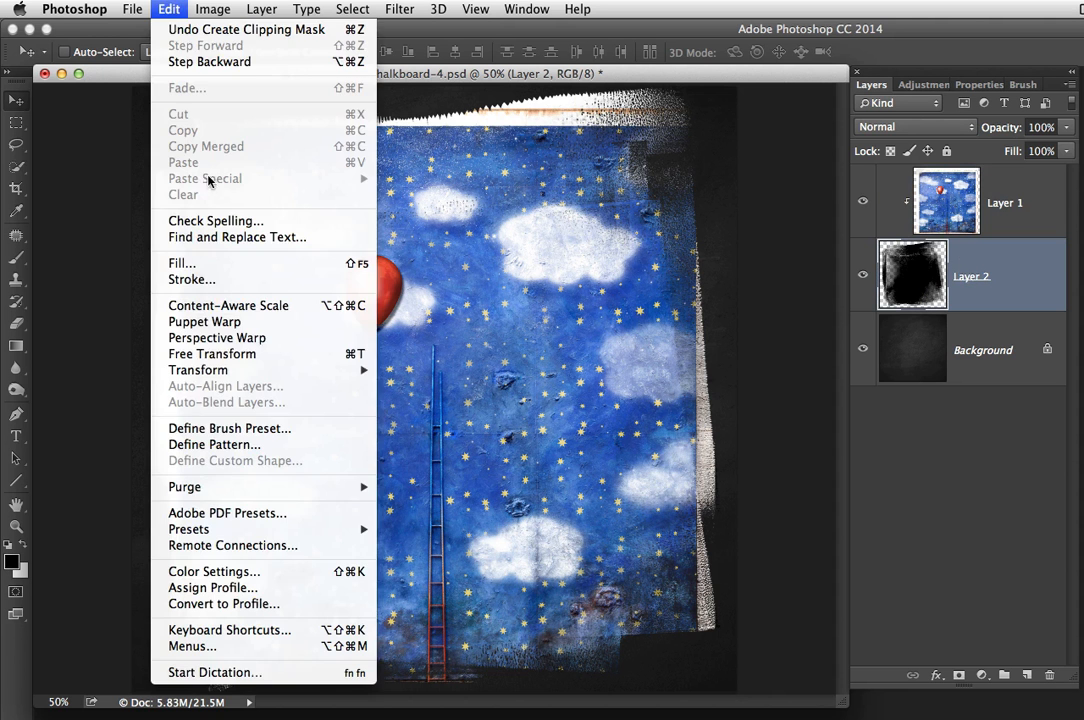
click(226, 357)
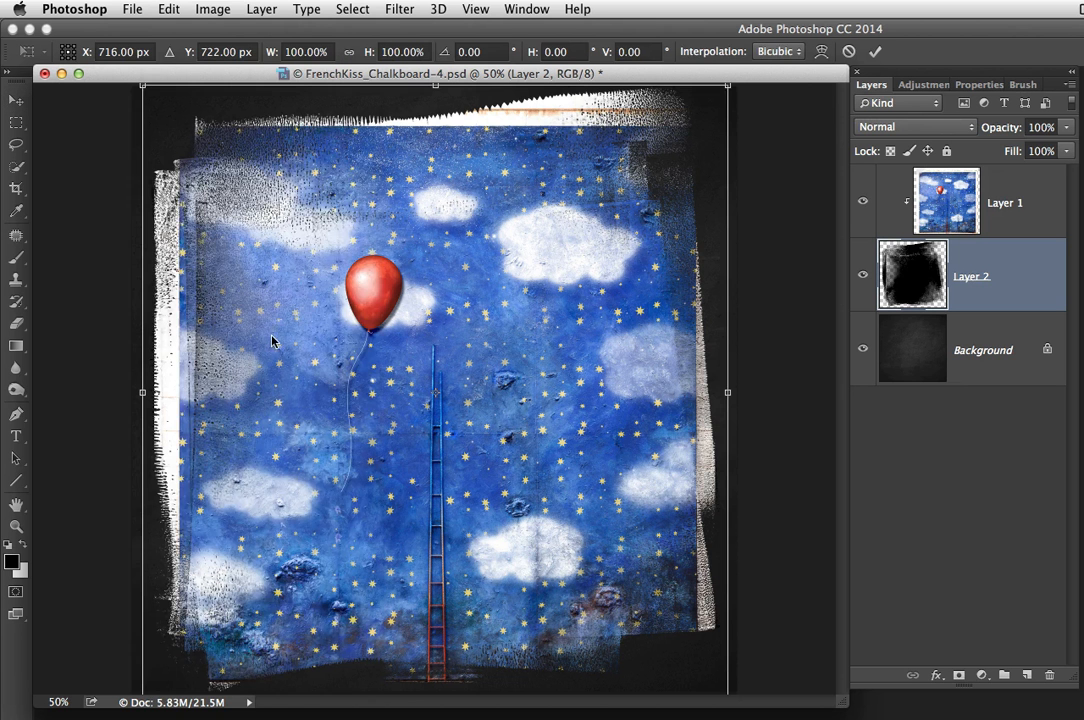
alt+super+click(655, 270)
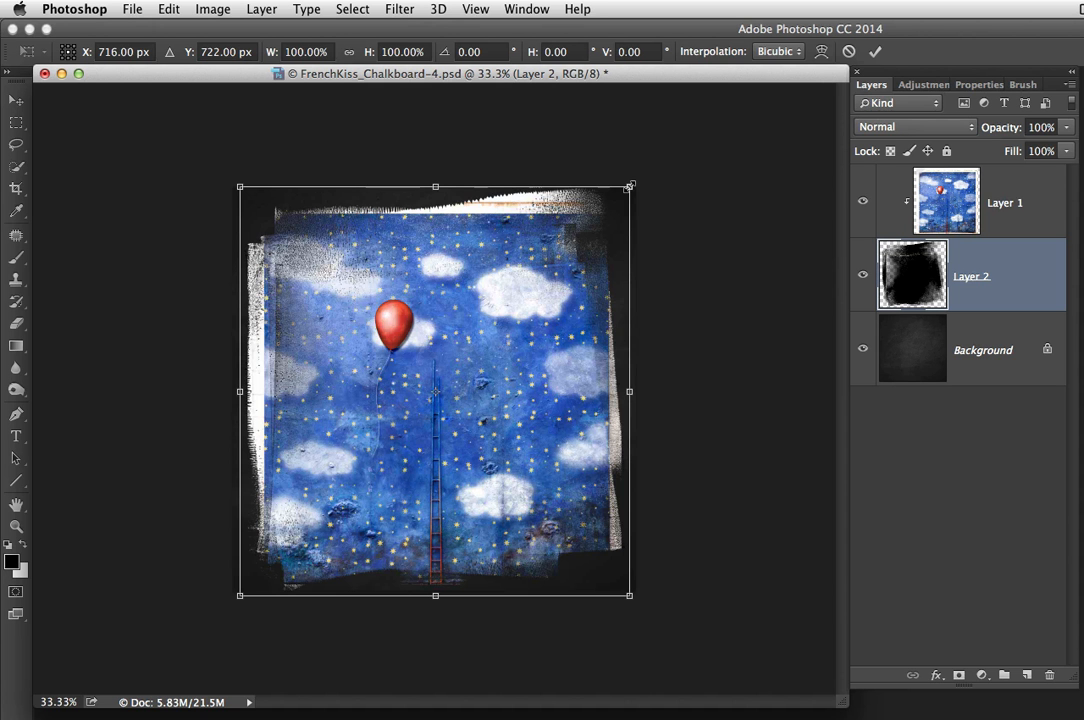
drag(630, 186, 588, 220)
drag(596, 214, 582, 217)
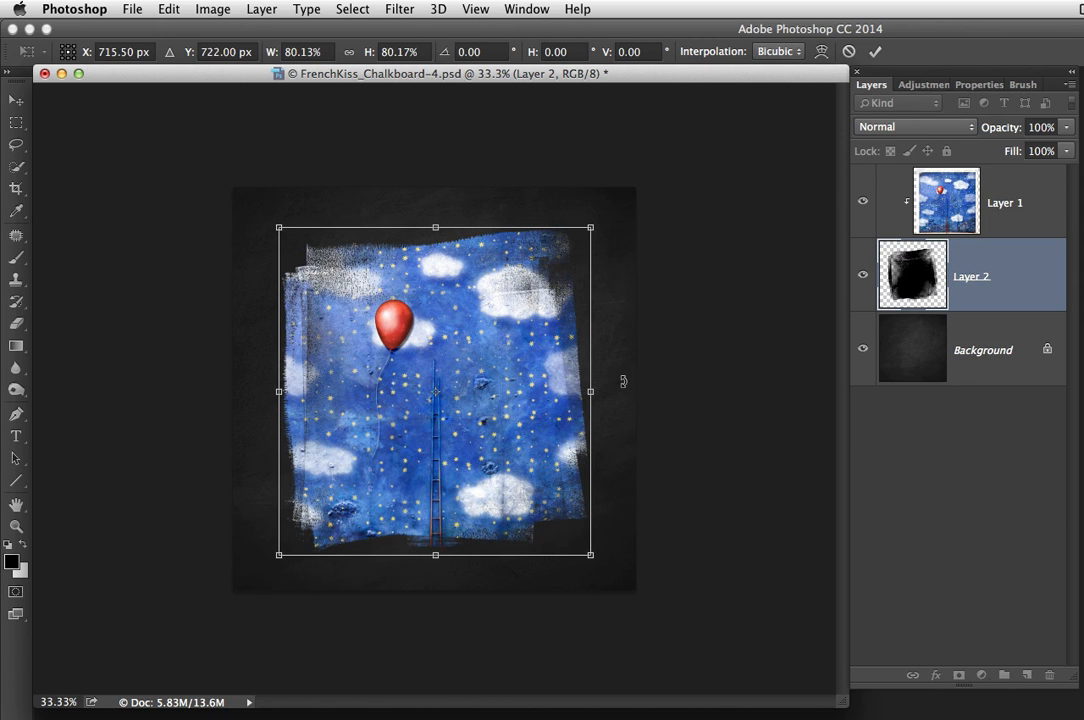
key(Return)
key(super)
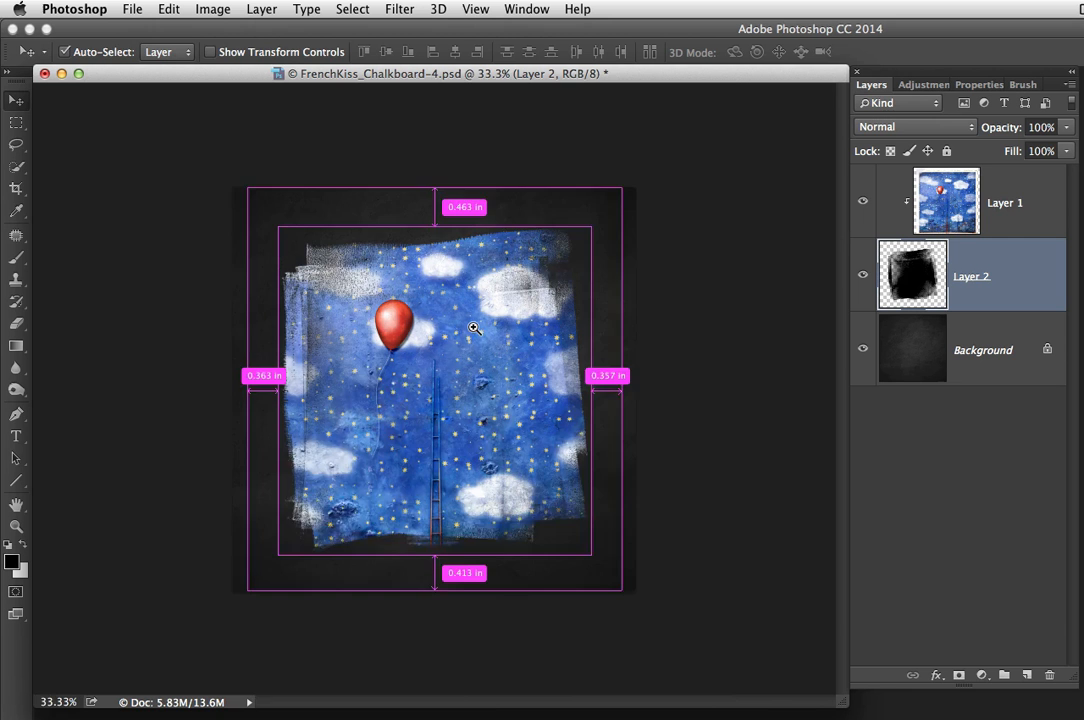
super+click(474, 328)
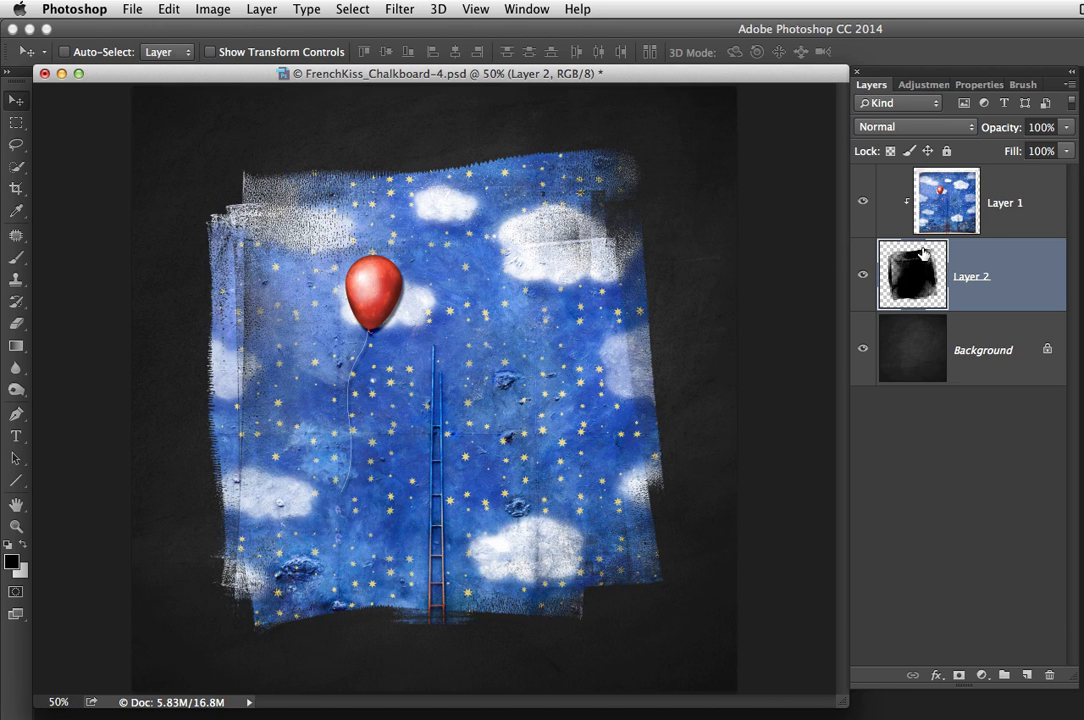
Scale the clipped balloon image, Layer 1, down around its center to about 92% with Free Transform
click(947, 200)
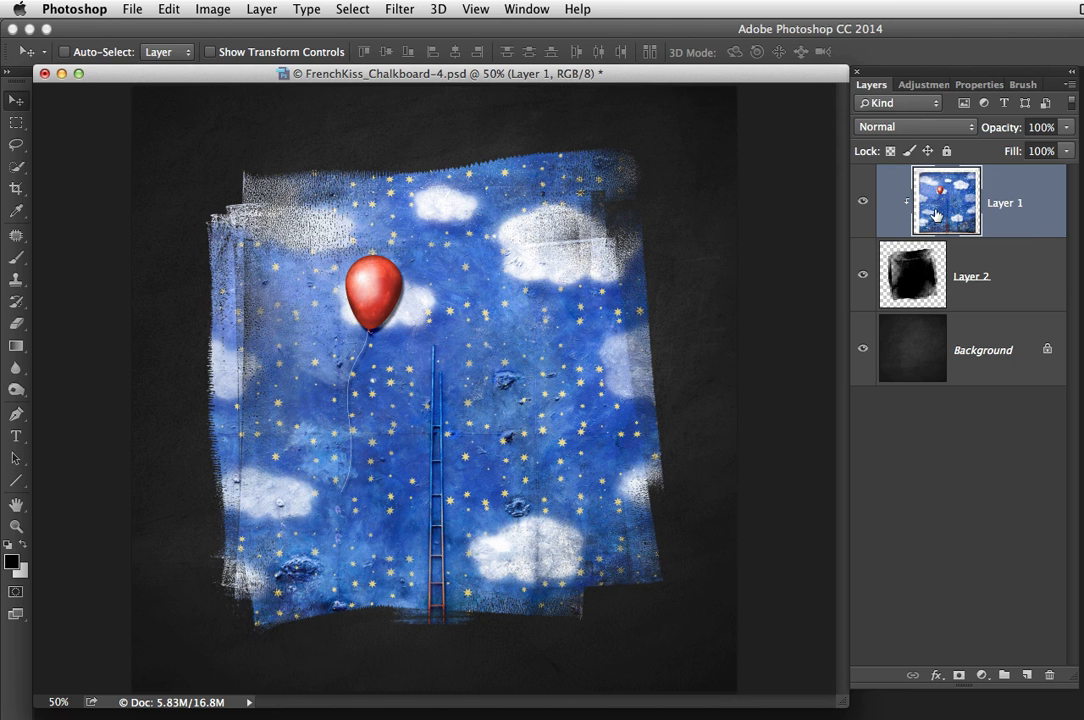
click(65, 51)
key(ctrl+t)
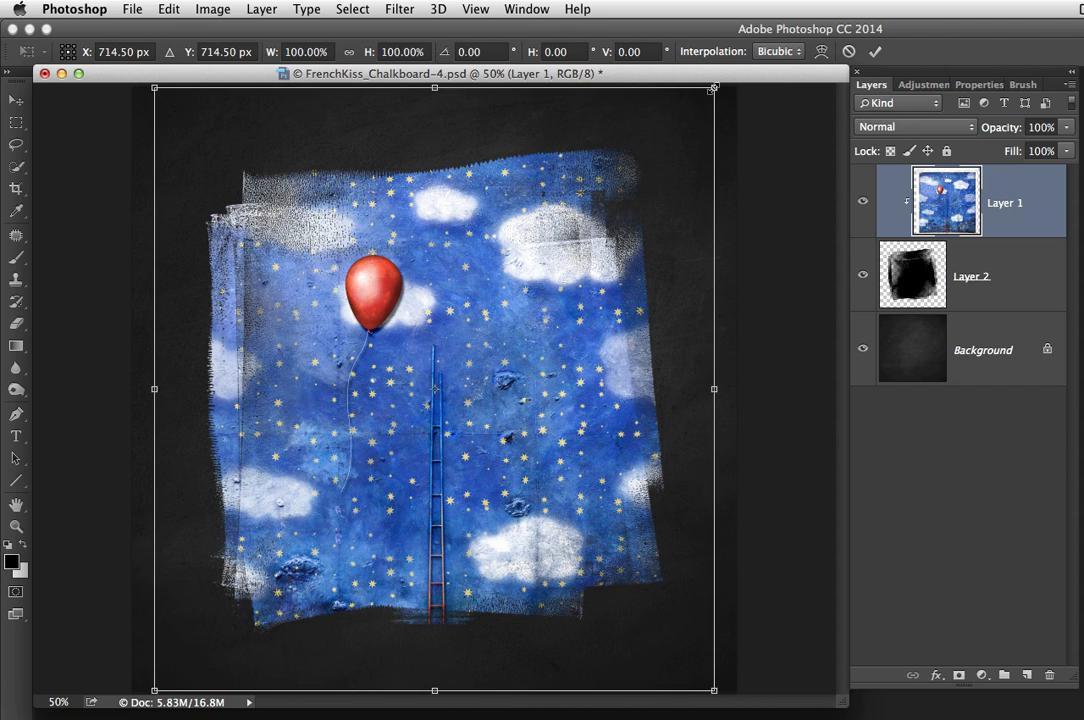
drag(713, 89, 659, 85)
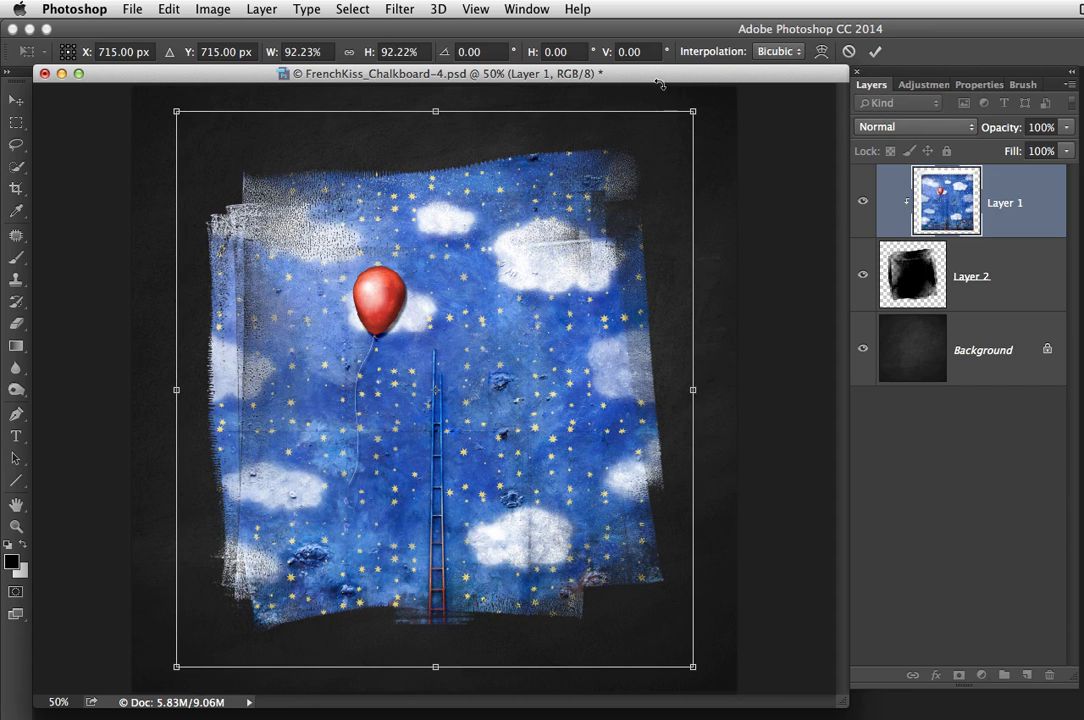
key(Return)
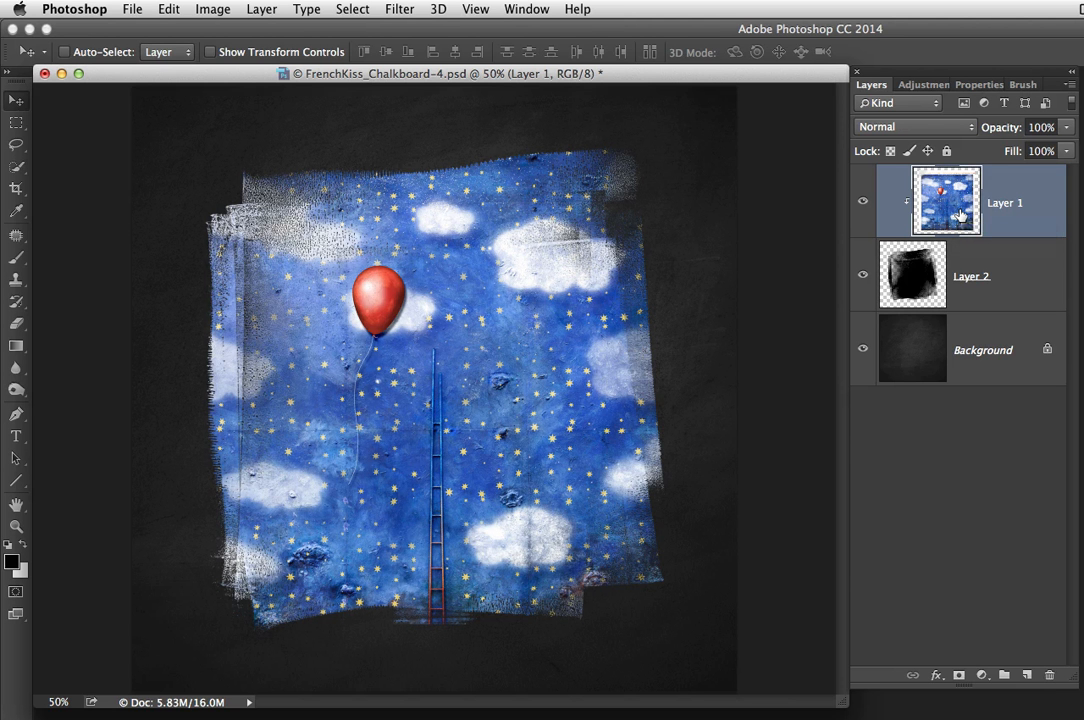
Load the FrenchKiss_VintageFrenchBrushes2.abr brush set for the Brush tool and look through the added presets
click(15, 261)
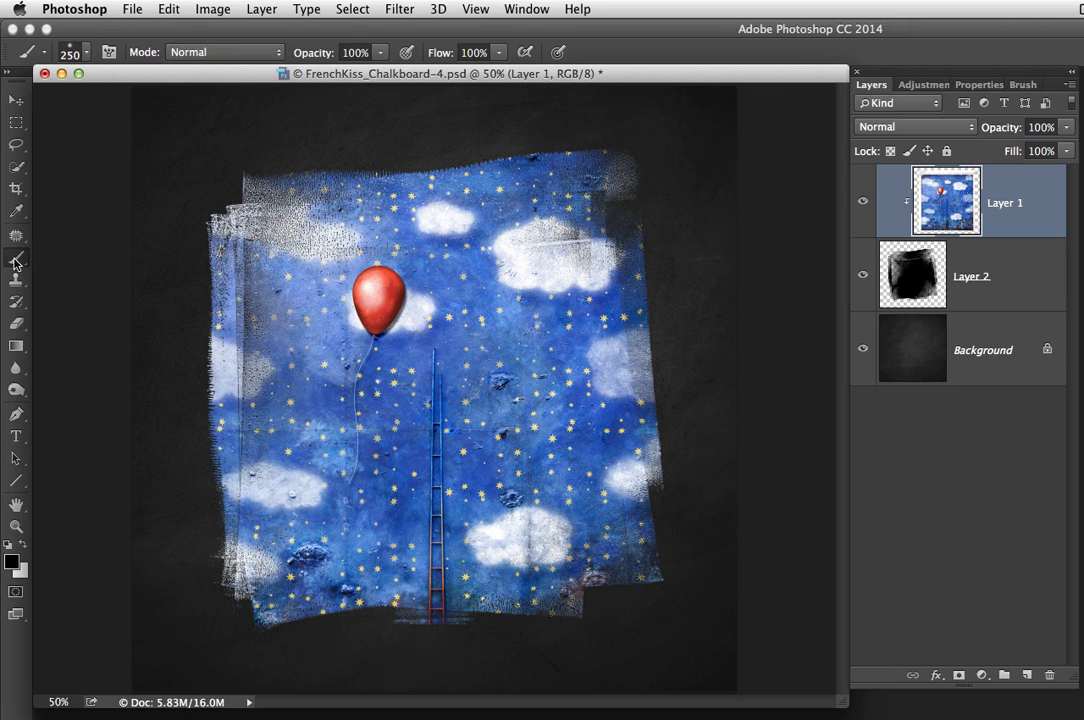
click(89, 55)
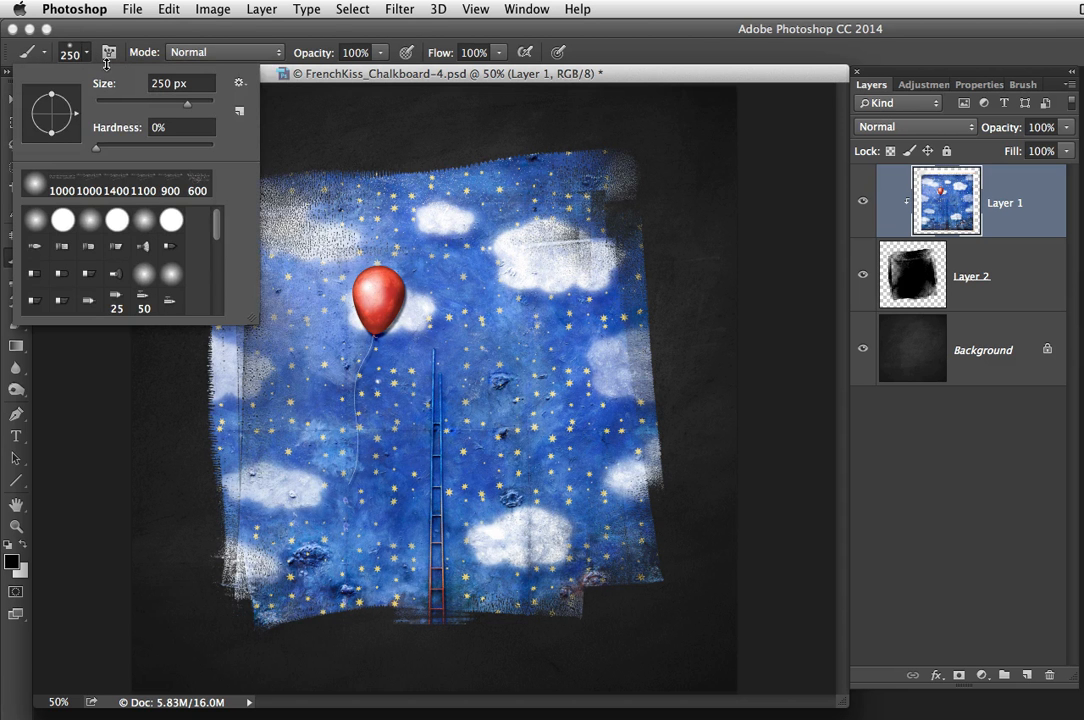
click(240, 85)
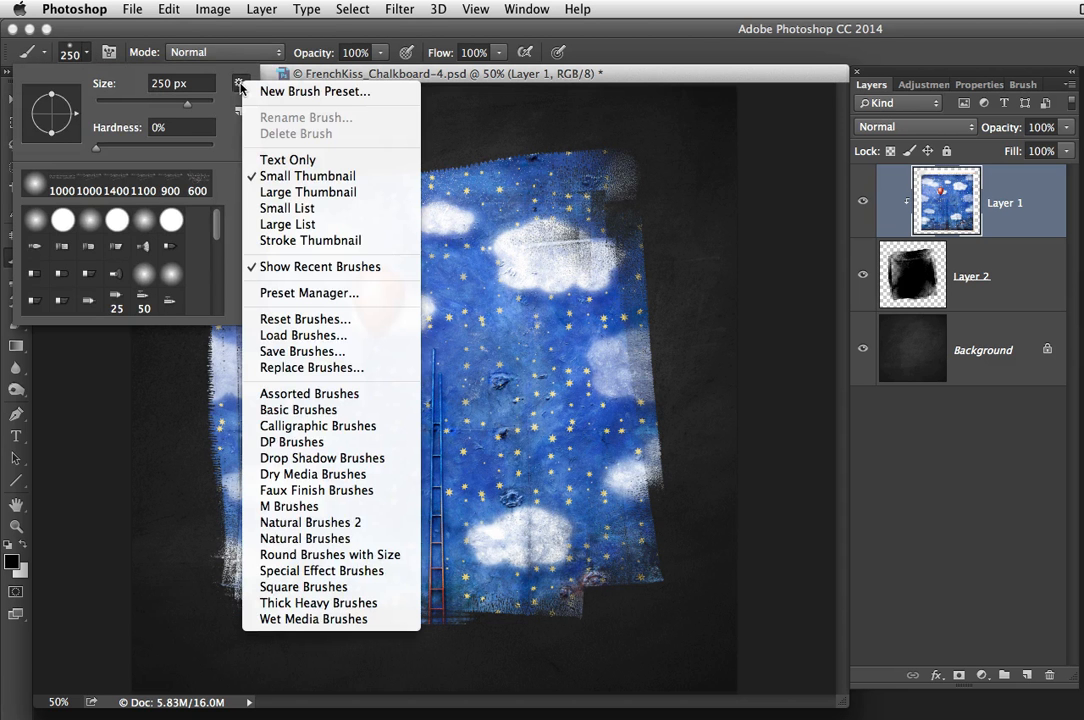
click(298, 336)
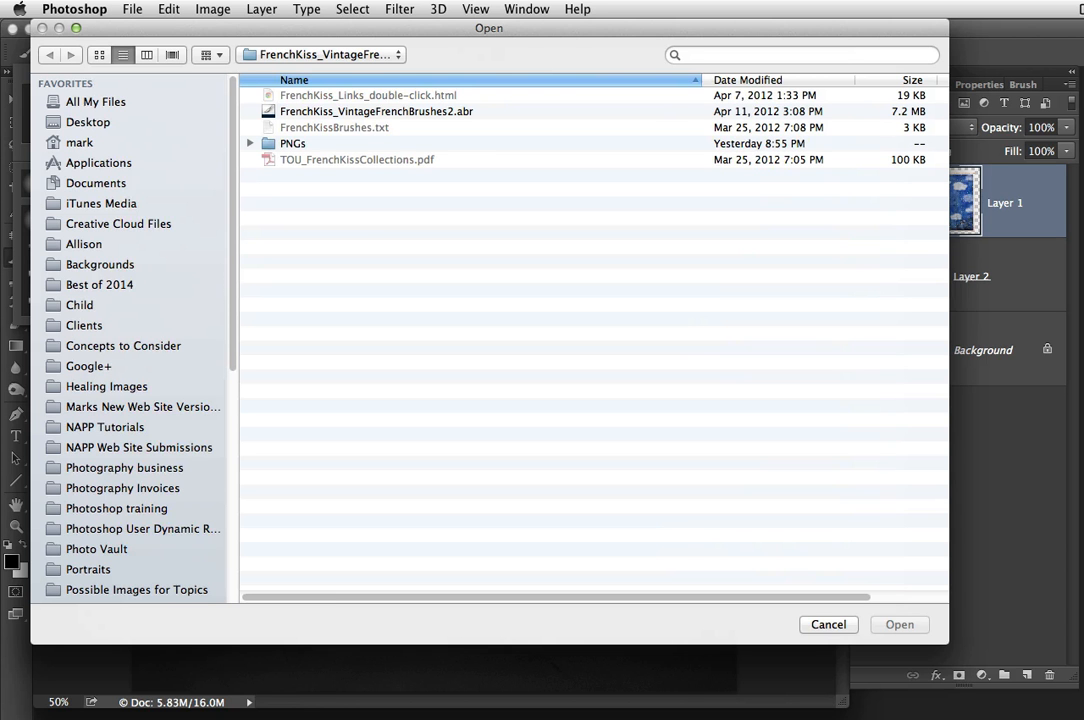
click(310, 112)
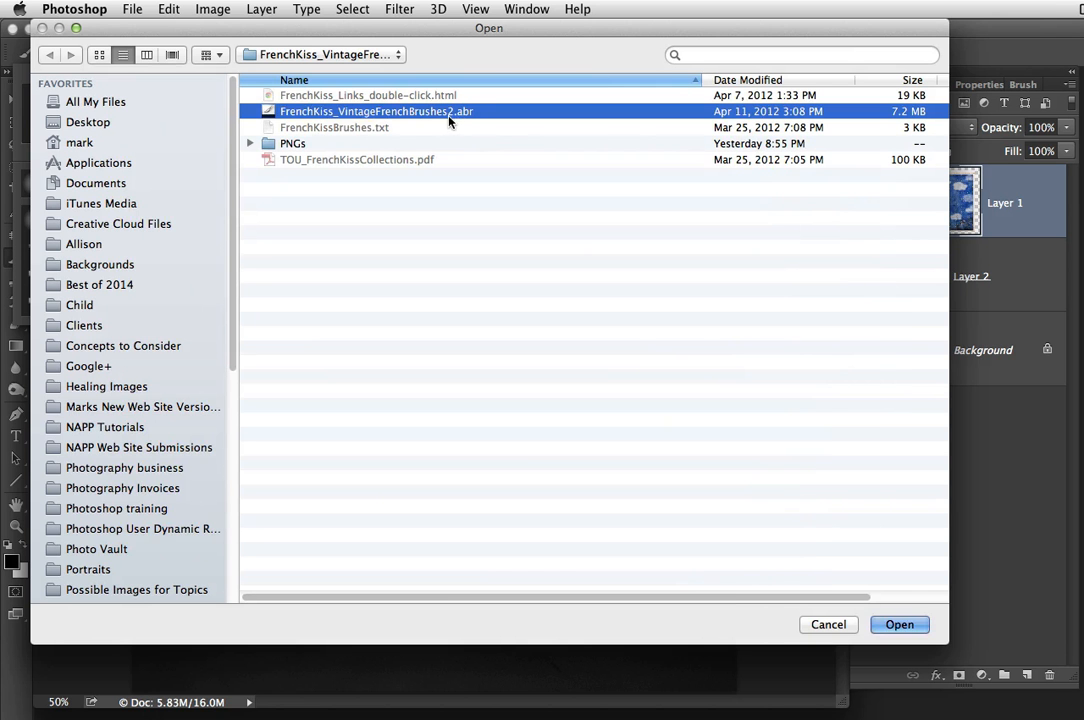
click(900, 625)
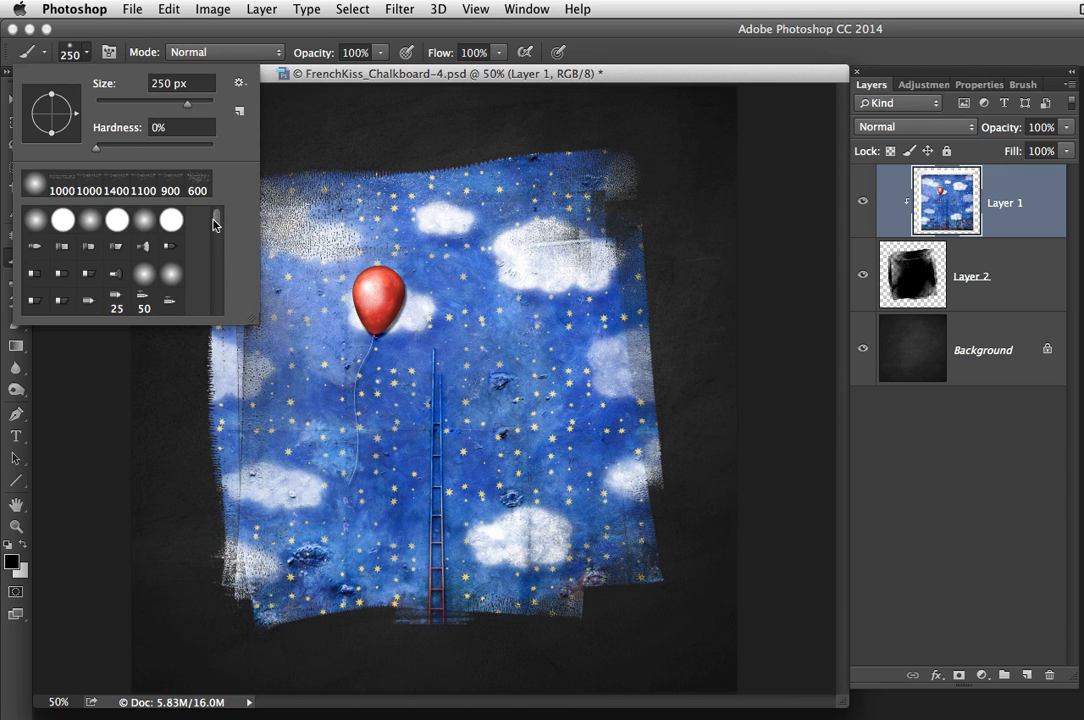
mouse_move(214, 220)
mouse_down()
mouse_move(218, 302)
mouse_move(217, 290)
mouse_up()
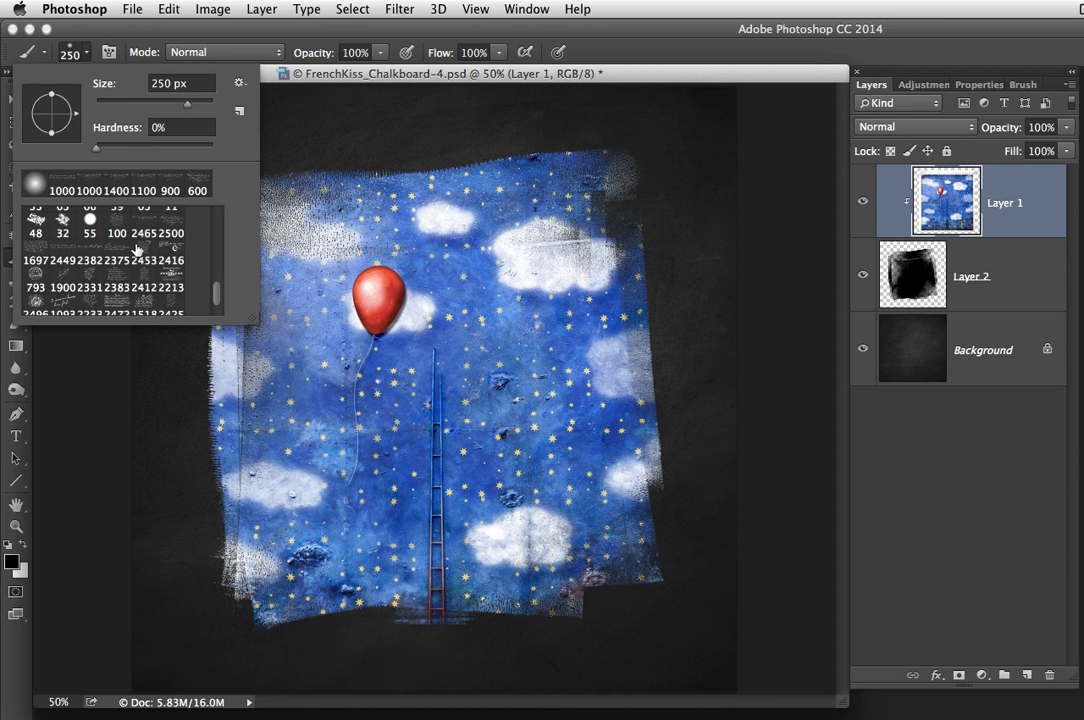
click(72, 48)
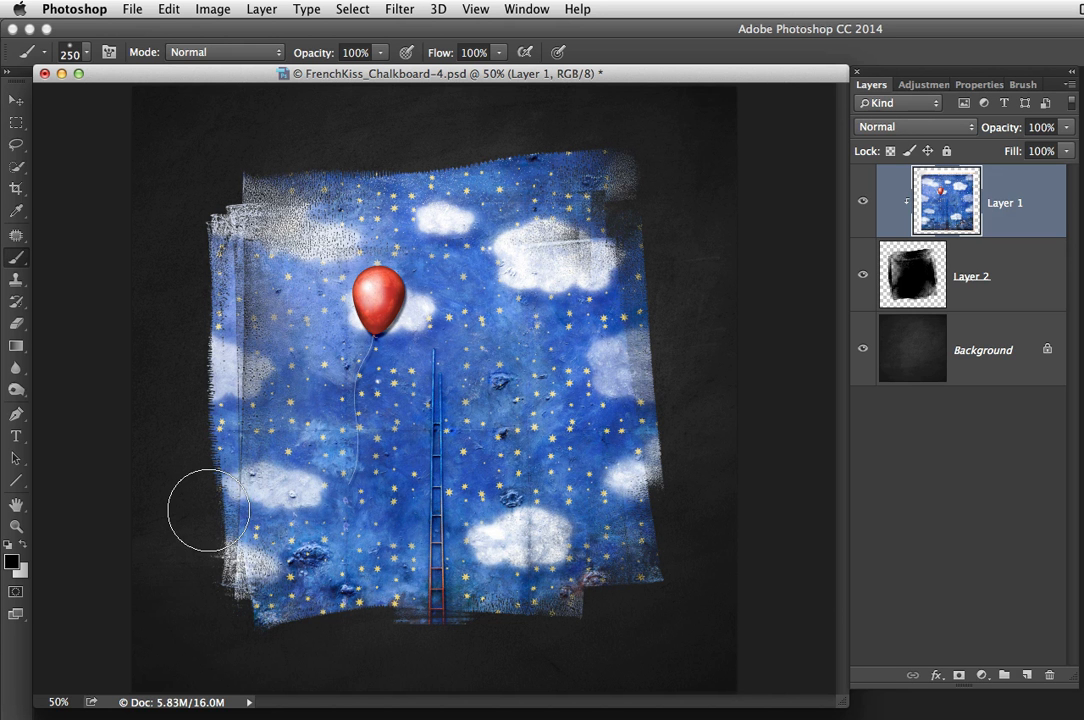
Add a layer mask to the balloon image layer and make black the foreground color for painting on it
click(958, 677)
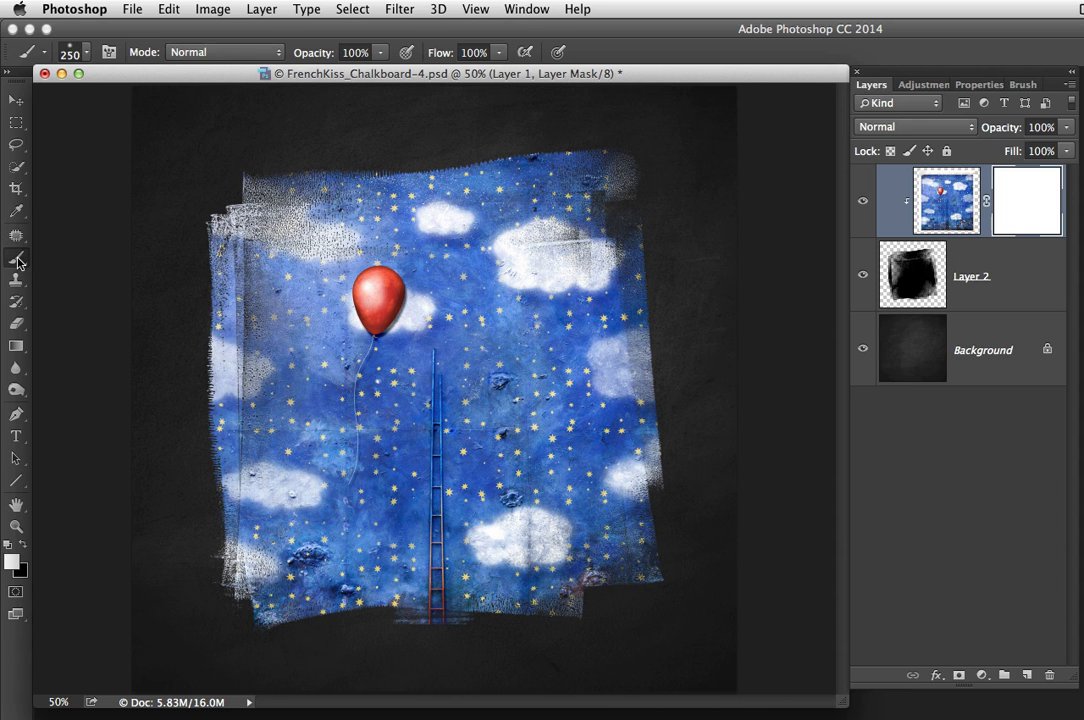
click(23, 546)
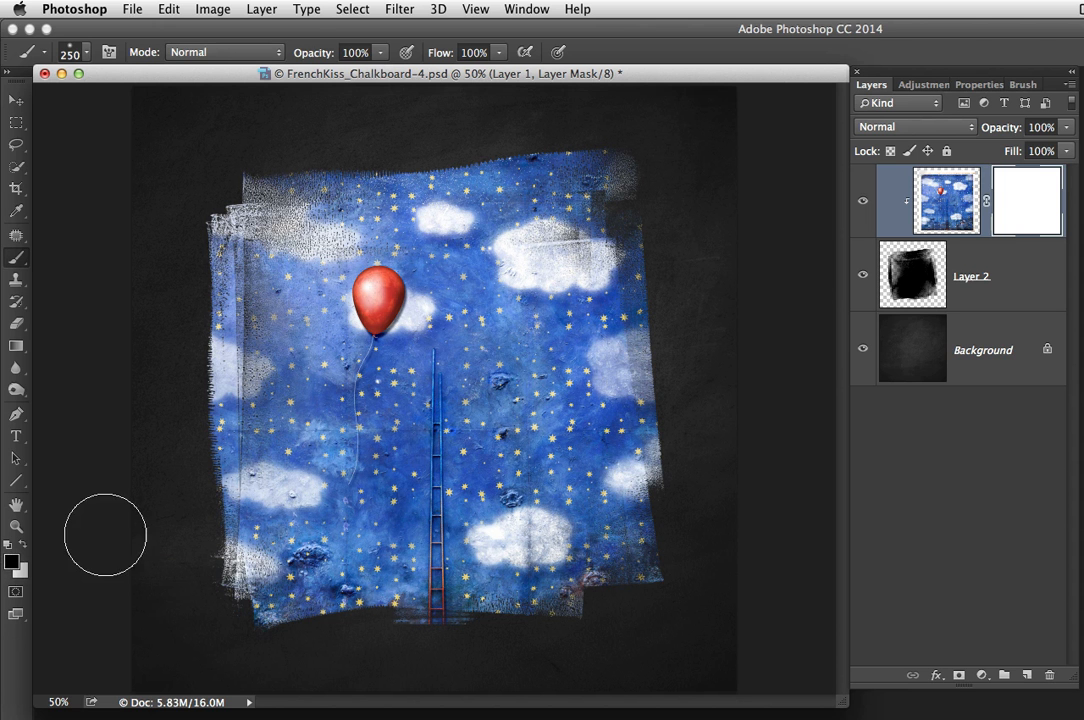
key(x)
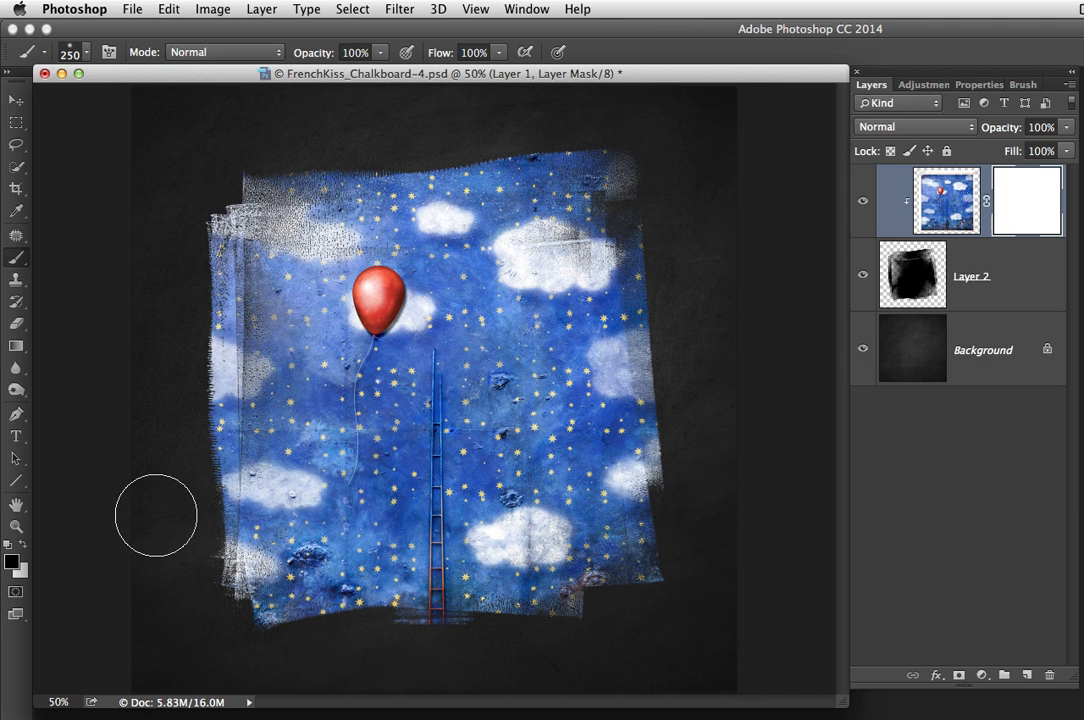
Choose the 2416 px handwriting-and-postmark brush preset from the loaded vintage French brushes
click(87, 52)
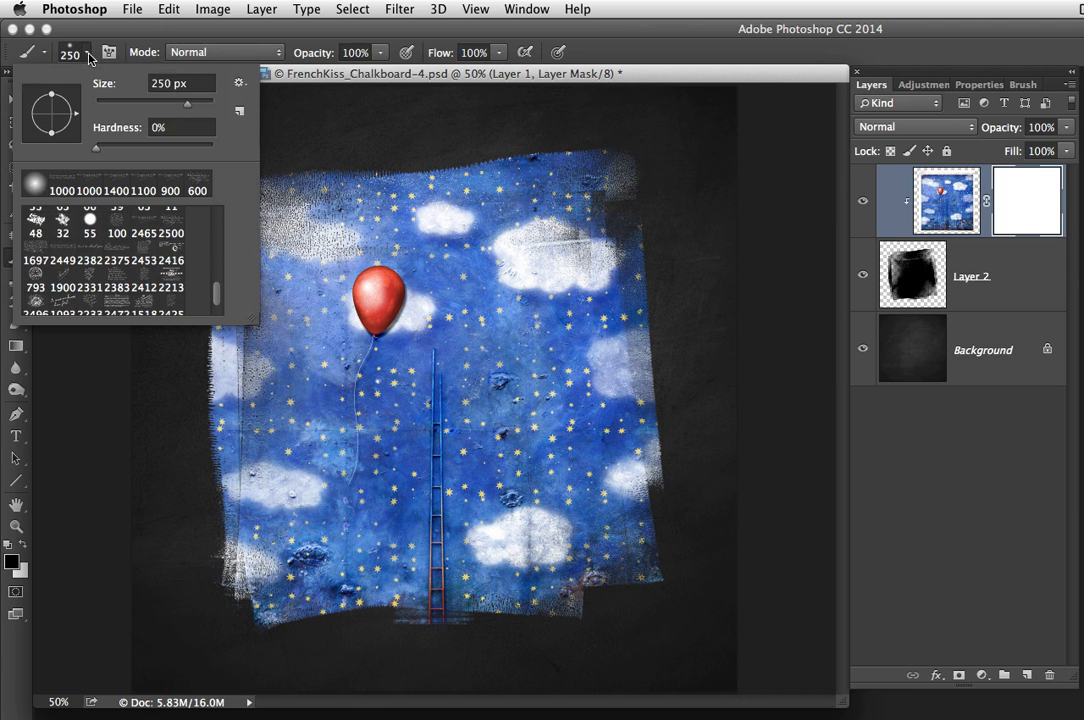
click(174, 257)
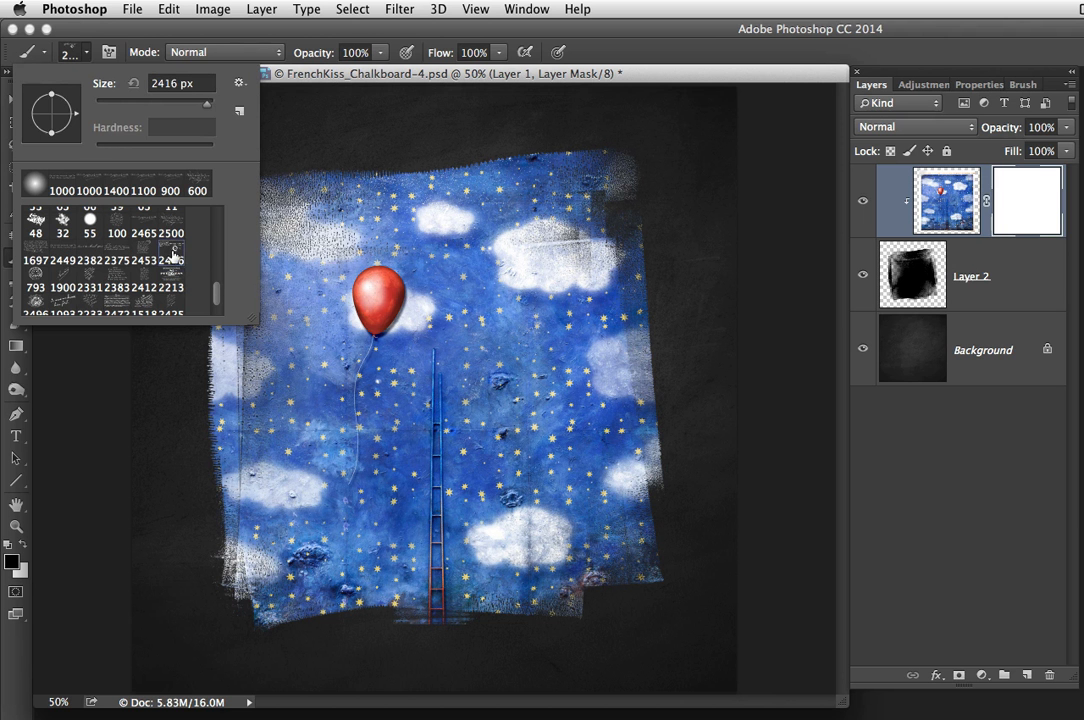
click(87, 52)
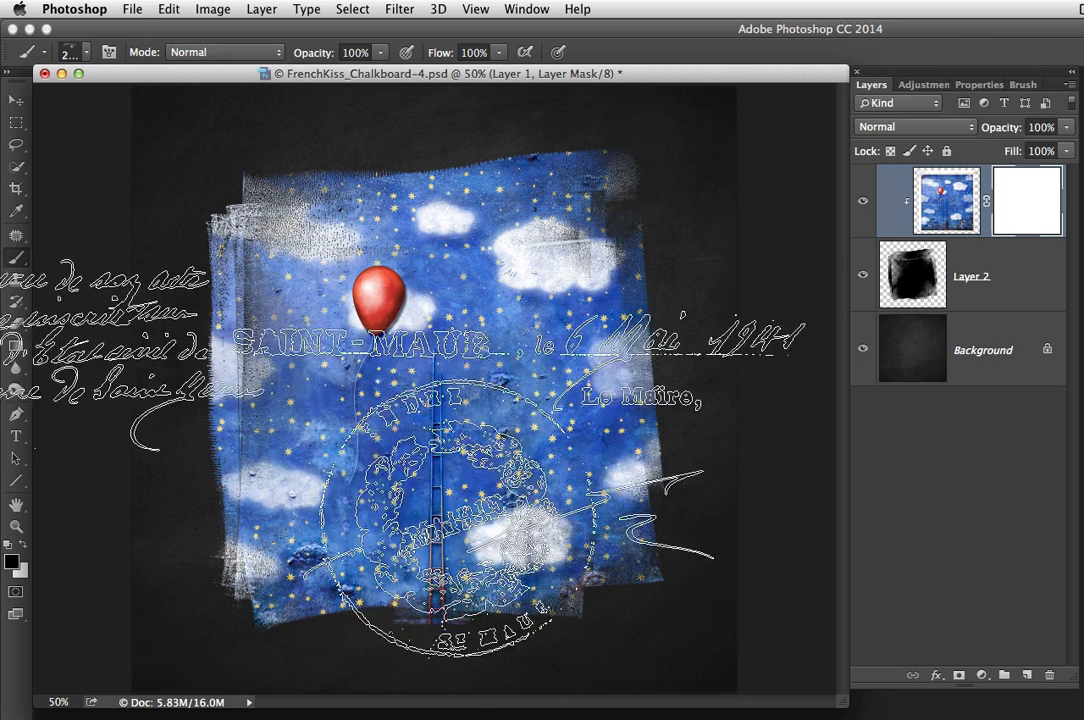
Reduce the handwriting-and-postmark brush to 800 px
key(bracketleft)
key(bracketleft)
key(bracketleft)
key(bracketleft)
key(bracketleft)
key(bracketleft)
key(bracketleft)
key(bracketleft)
key(bracketleft)
key(bracketleft)
key(bracketleft)
key(bracketleft)
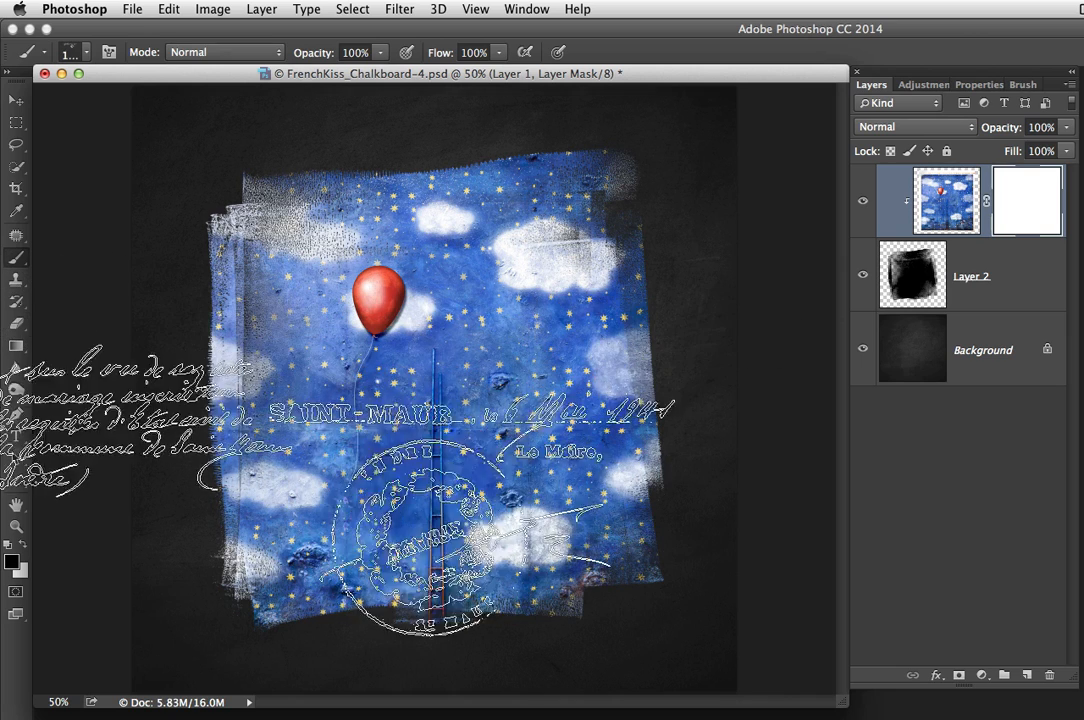
key(bracketleft)
key(bracketleft)
key(bracketleft)
key(bracketleft)
key(bracketleft)
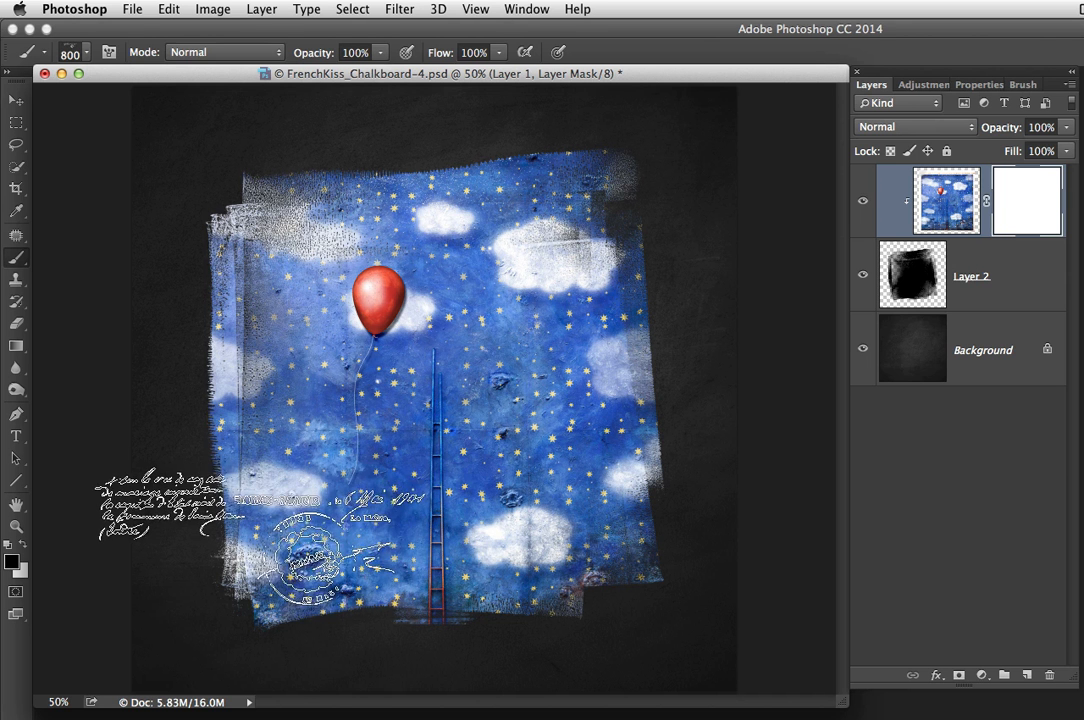
Stamp the 800 px handwriting-and-postmark brush once in black on the balloon layer's mask, over the lower-left area beside the ladder
key(bracketright)
key(bracketleft)
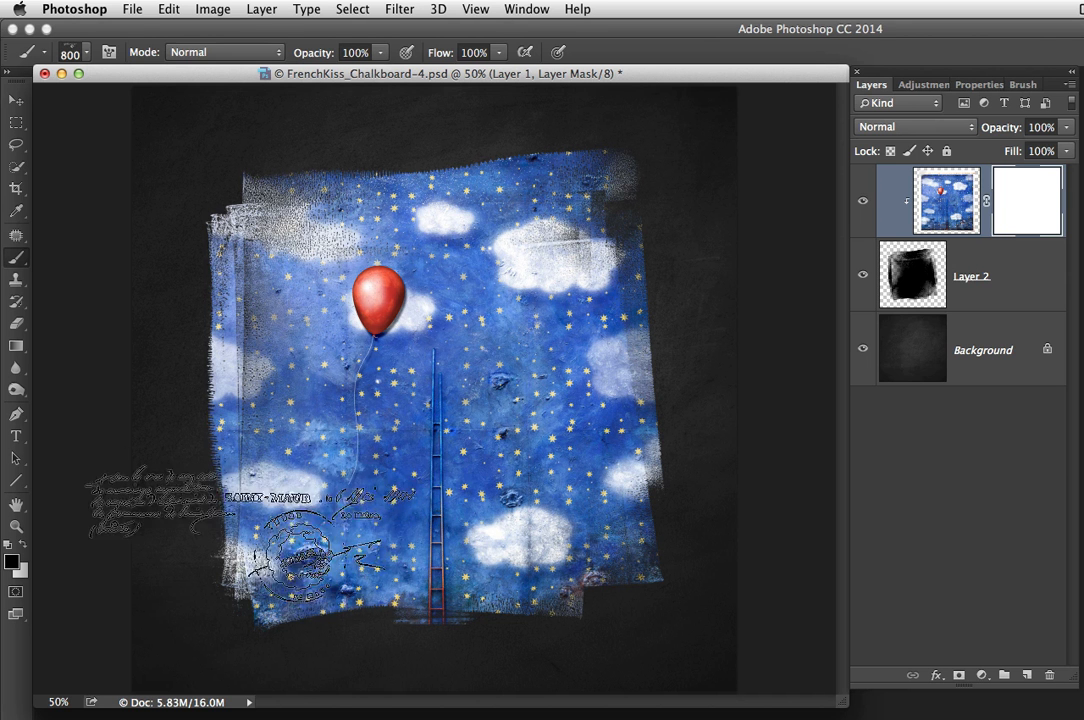
key(bracketright)
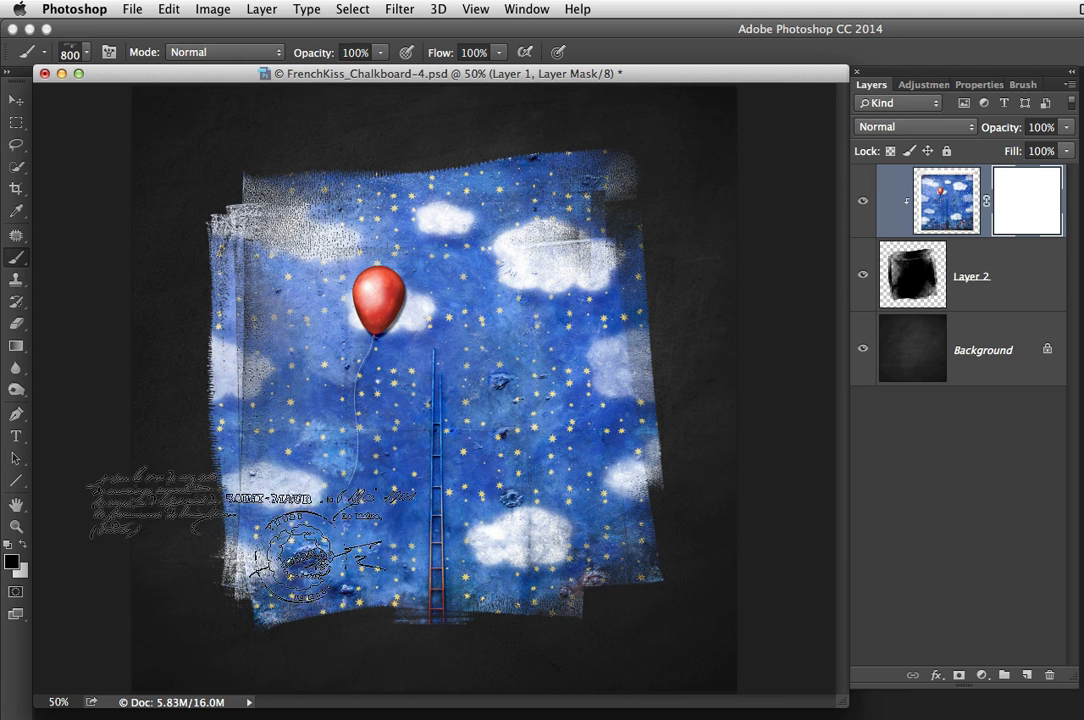
key(bracketleft)
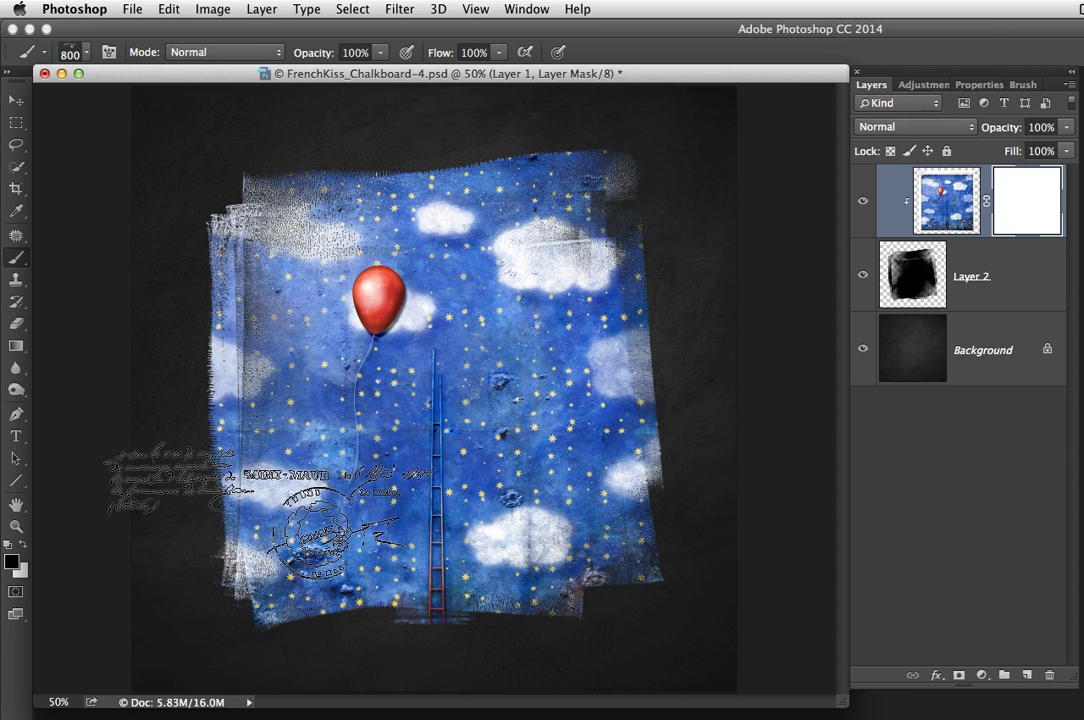
click(268, 498)
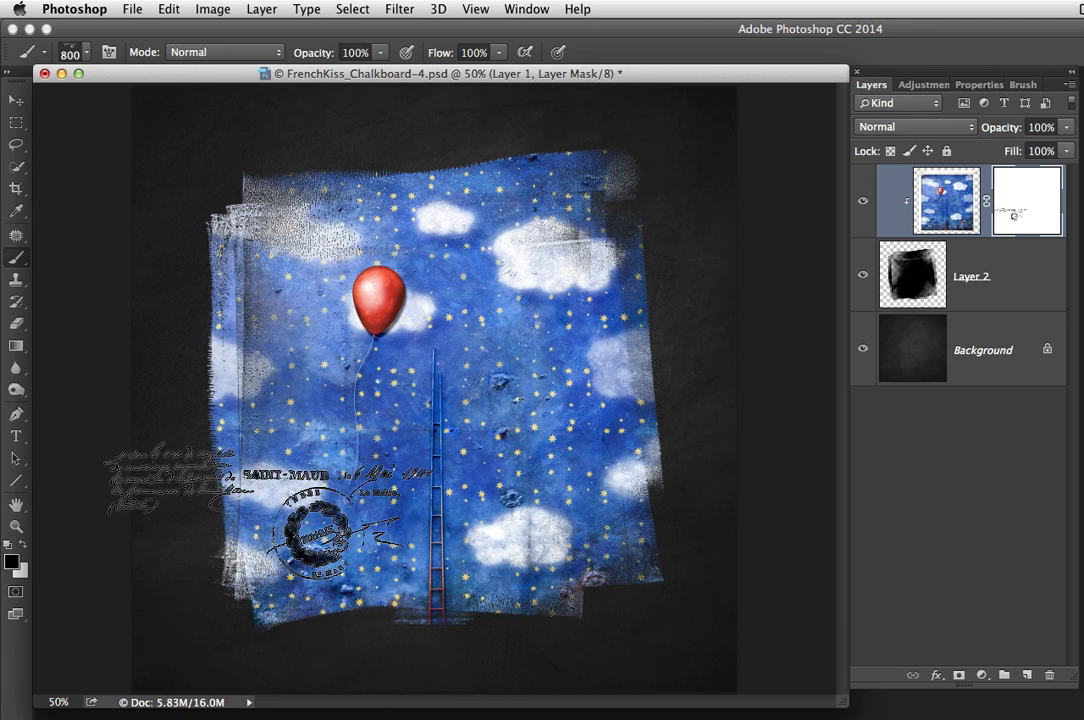
Inspect the stamped mask by temporarily hiding the chalkboard background and by viewing the balloon layer's mask on its own
click(400, 392)
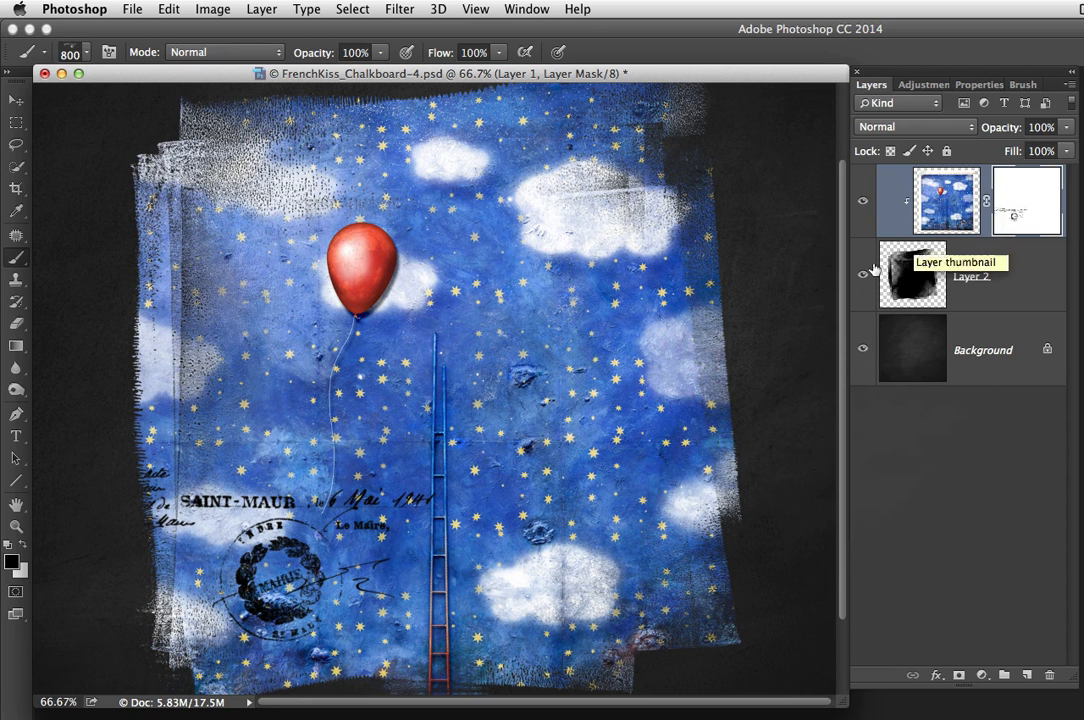
alt+click(864, 205)
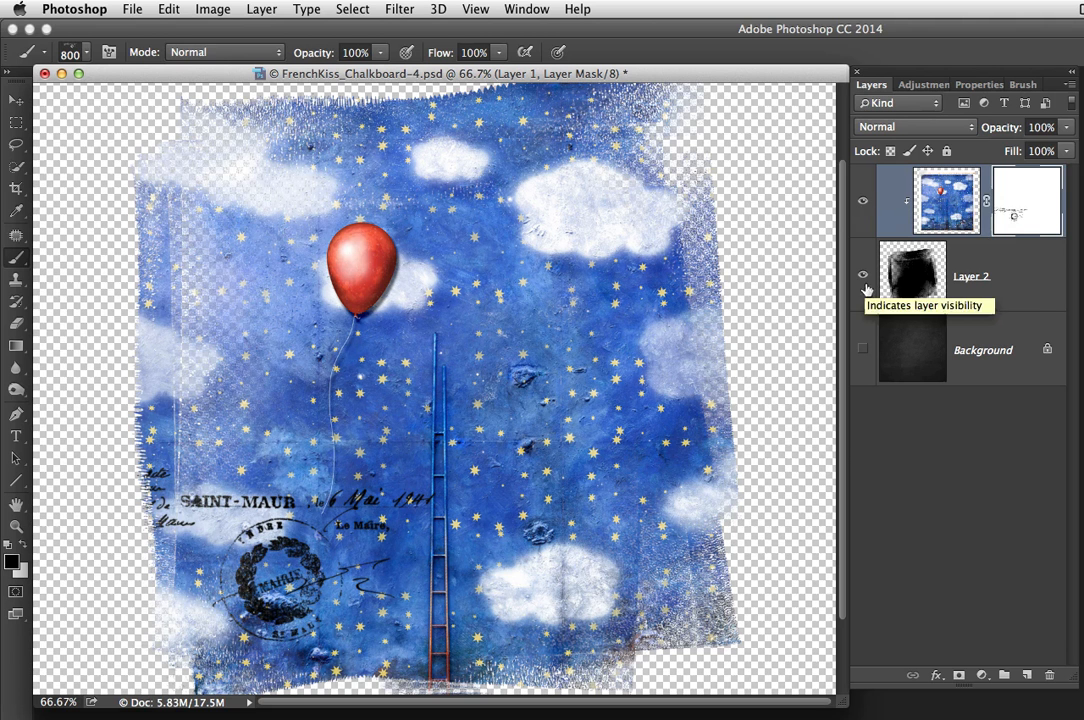
alt+click(863, 206)
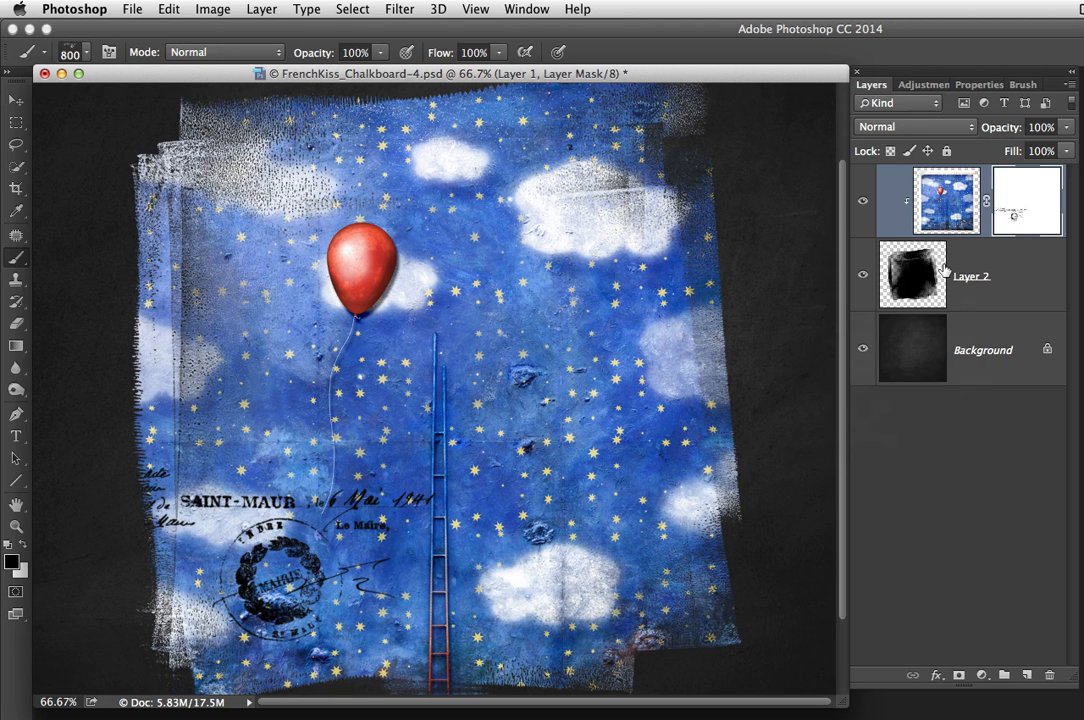
alt+click(1020, 212)
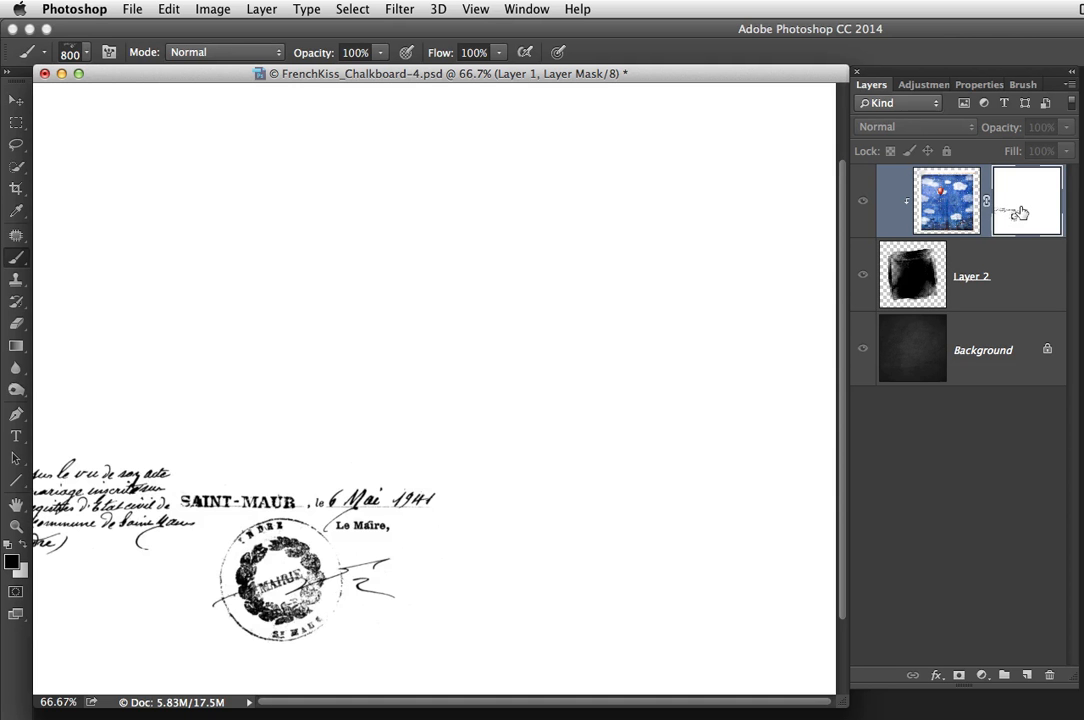
alt+click(1020, 212)
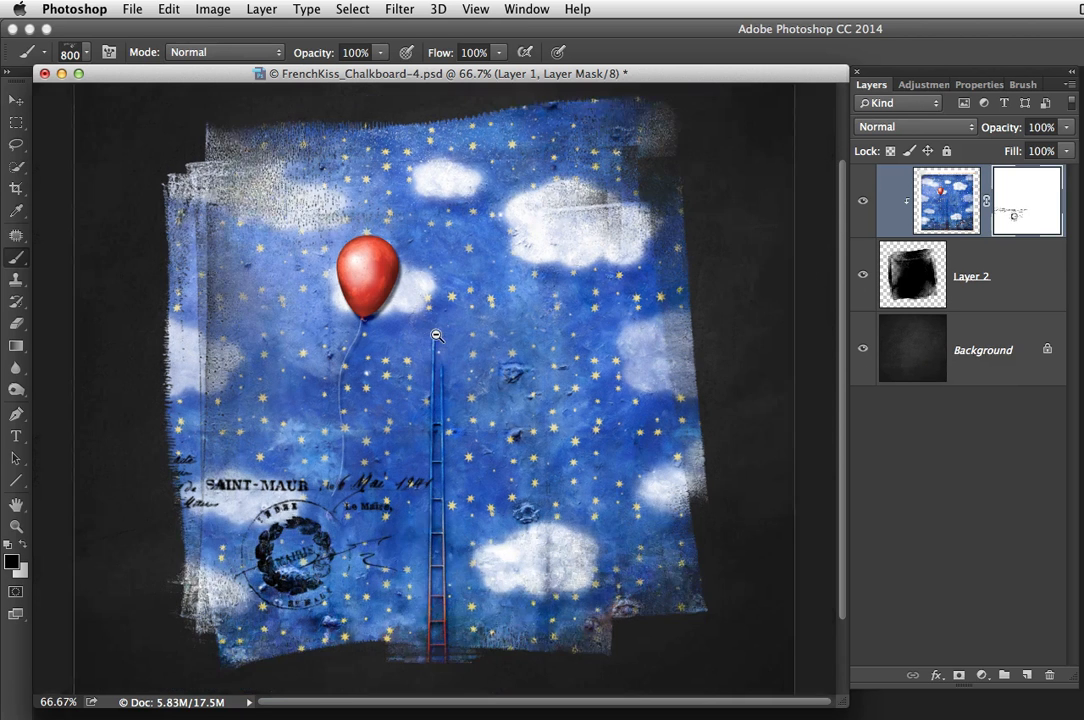
Try a second handwriting-and-postmark stamp on the mask over the upper-right cloud, and undo it
click(436, 335)
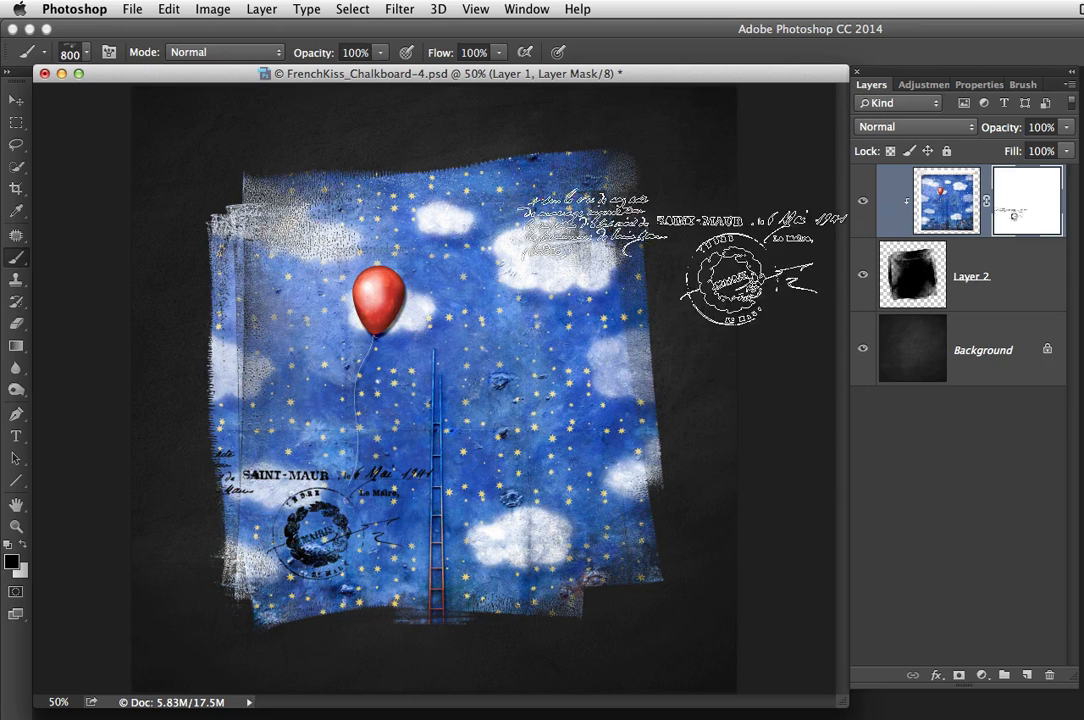
click(655, 287)
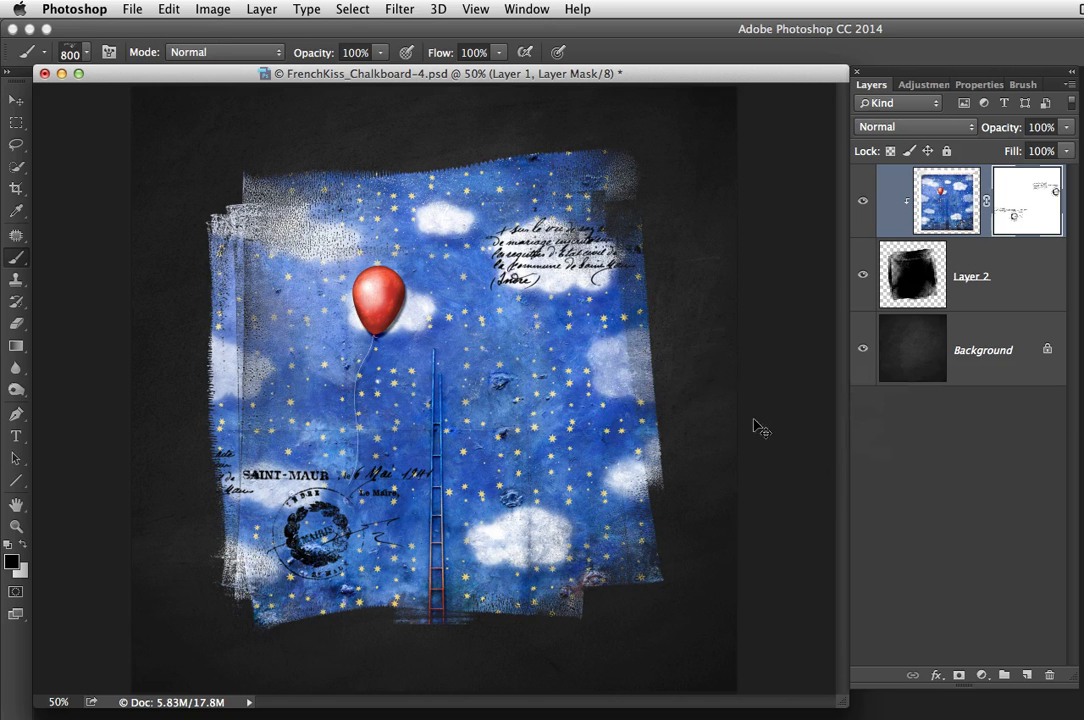
key(super+z)
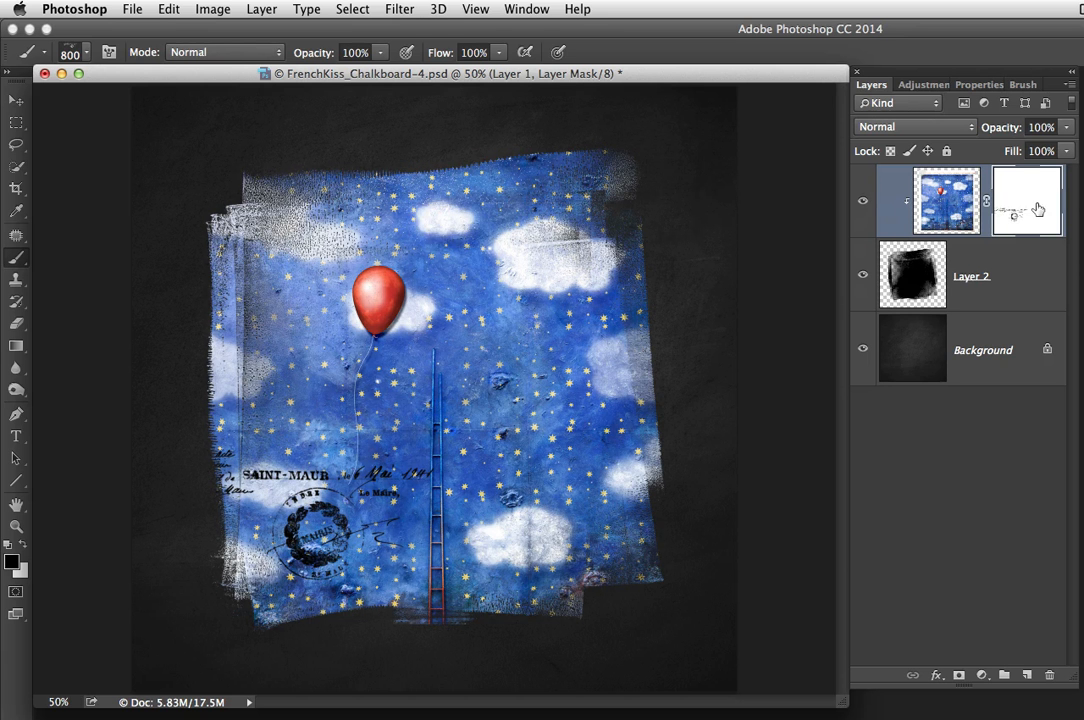
Duplicate the balloon image layer together with its mask, and target the mask of the copy
click(945, 204)
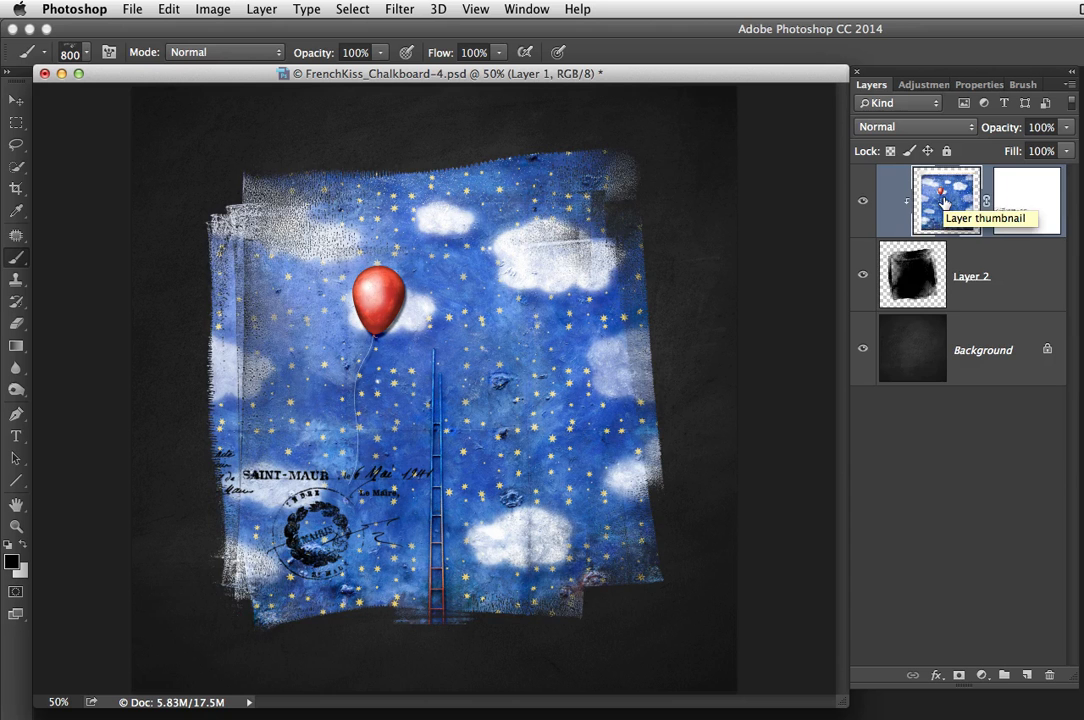
key(super+j)
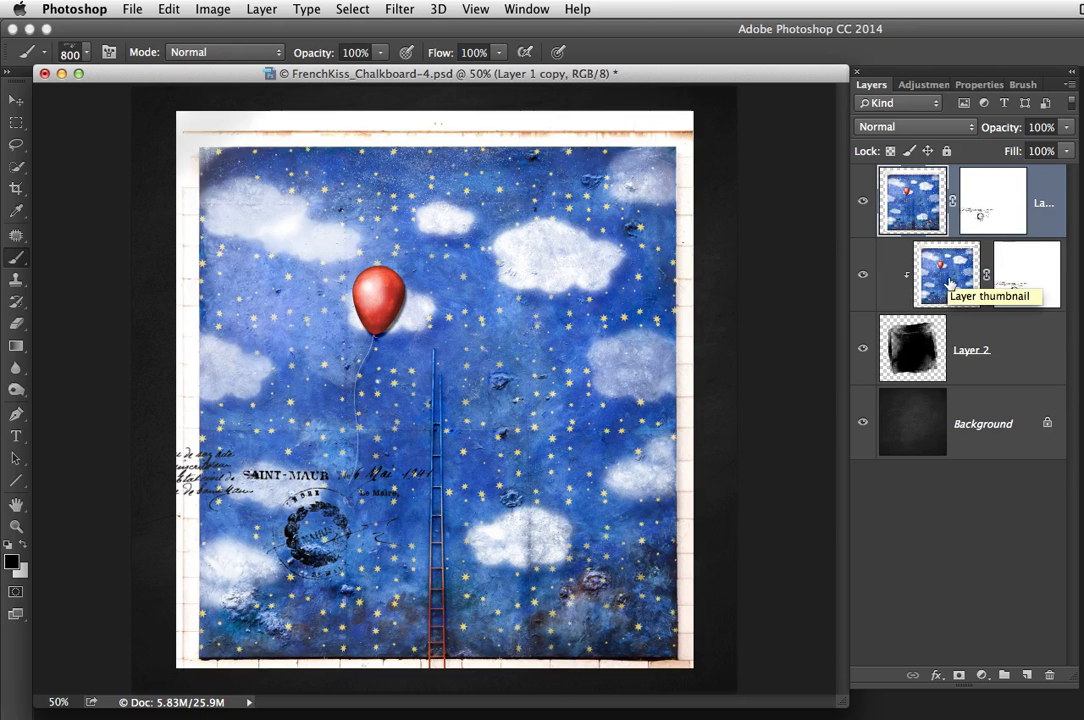
click(983, 199)
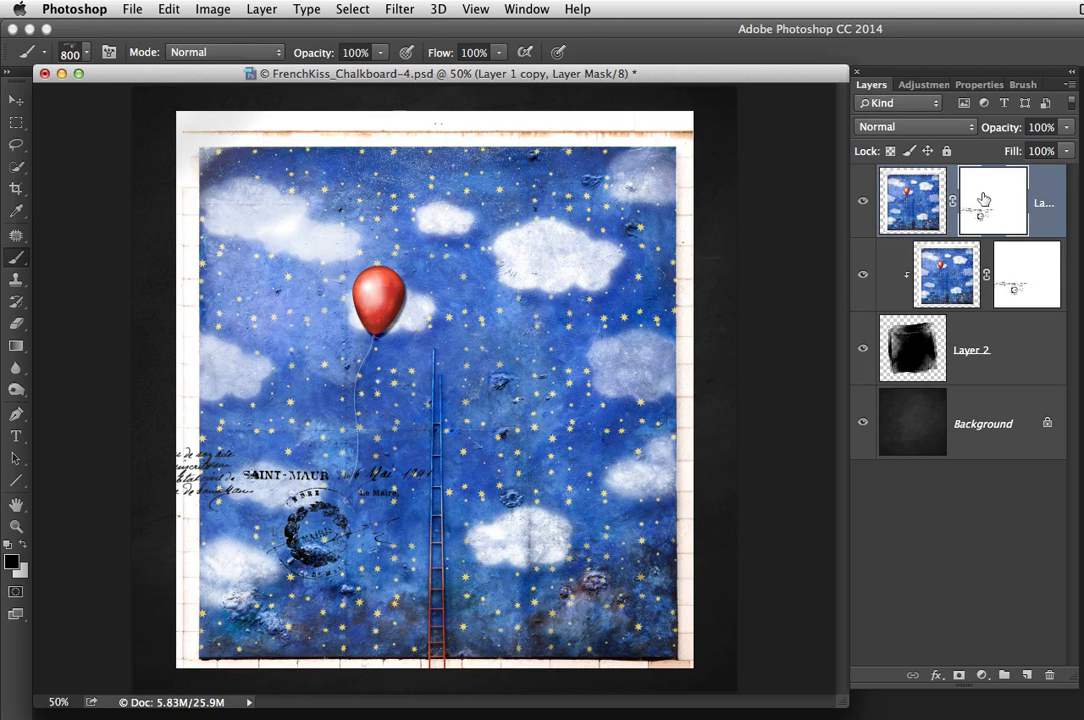
click(167, 10)
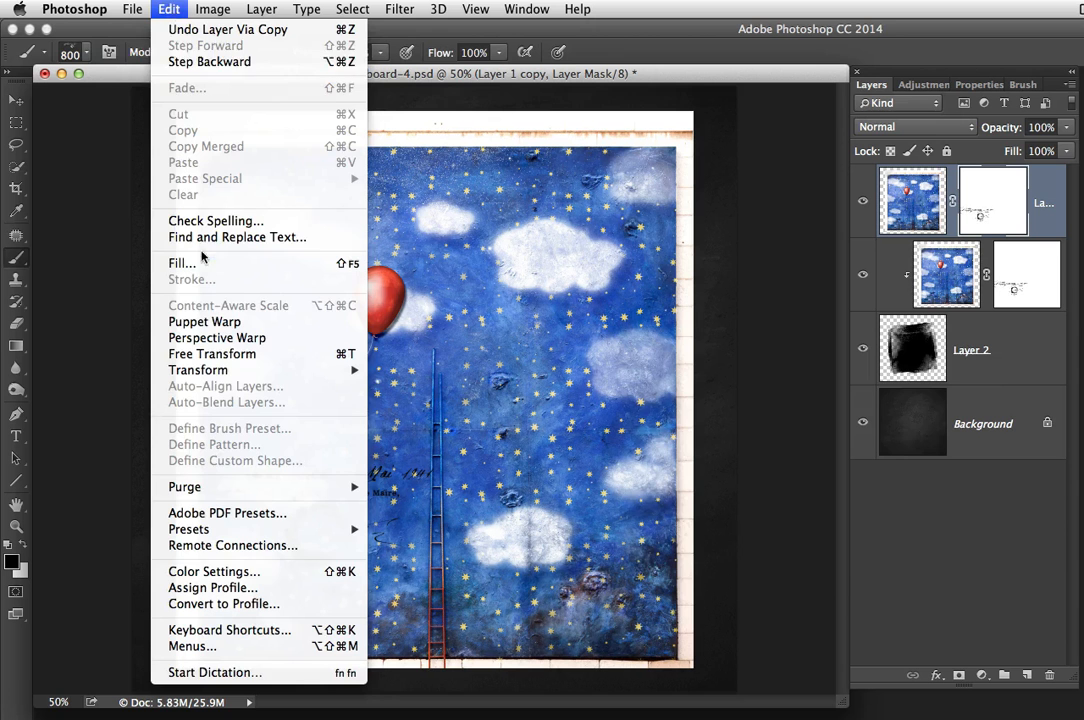
click(202, 262)
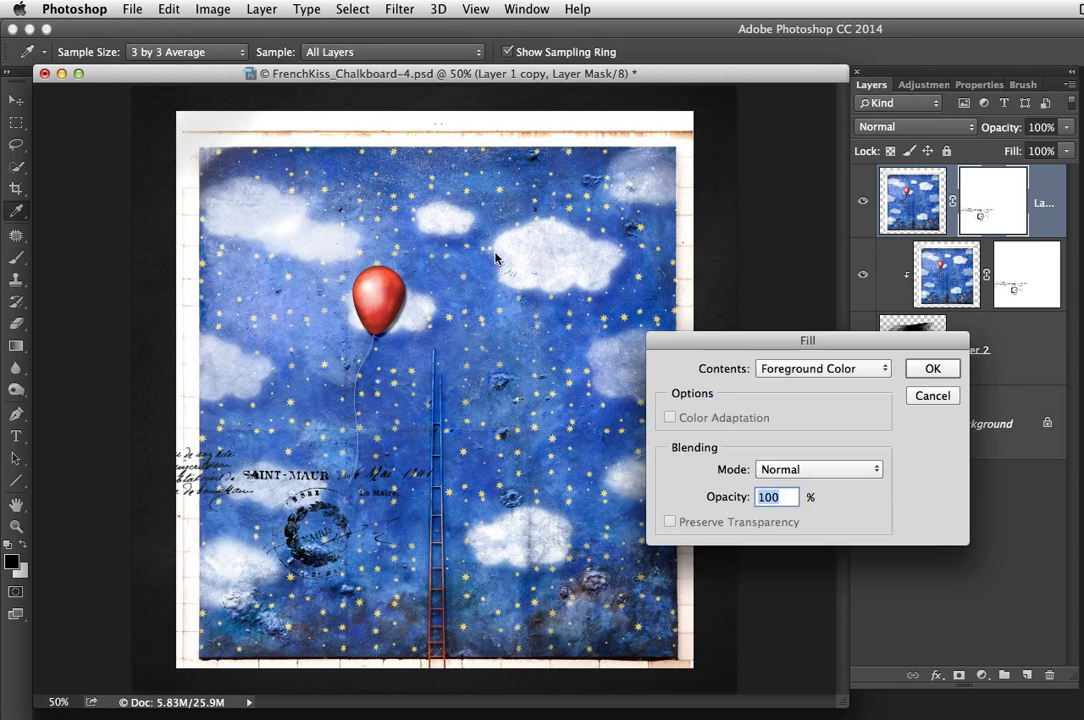
click(787, 378)
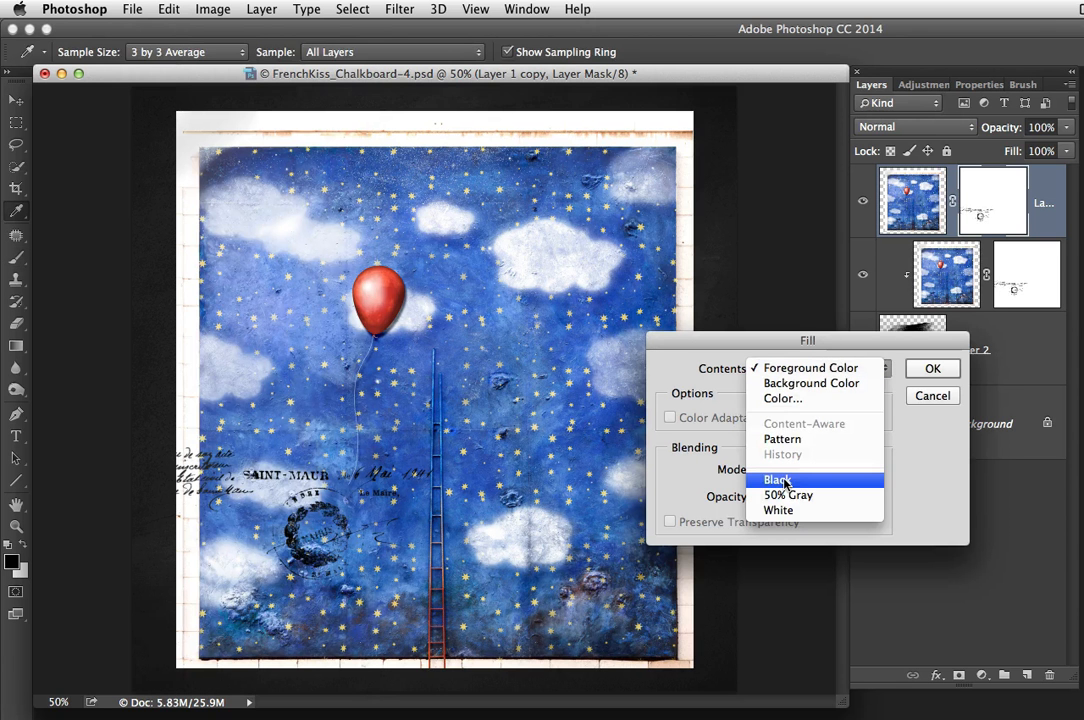
click(927, 395)
click(927, 395)
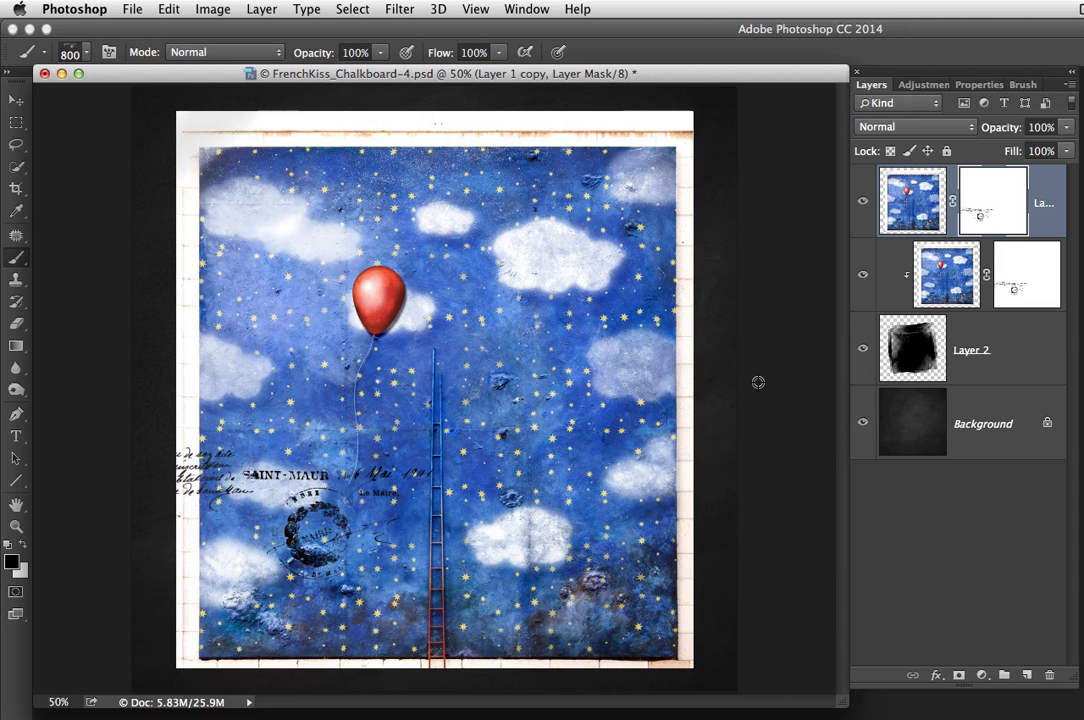
Fill the duplicated layer's mask entirely with black
key(ctrl+i)
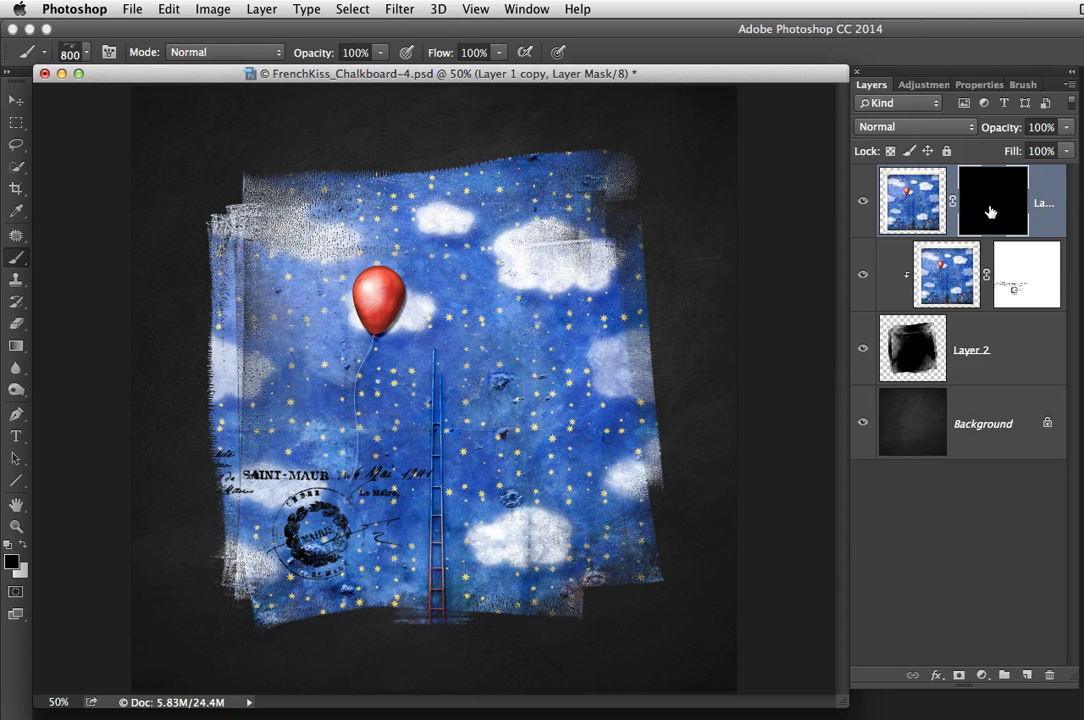
Unlink the duplicated layer's image from its mask, target the image and disable the mask
click(909, 196)
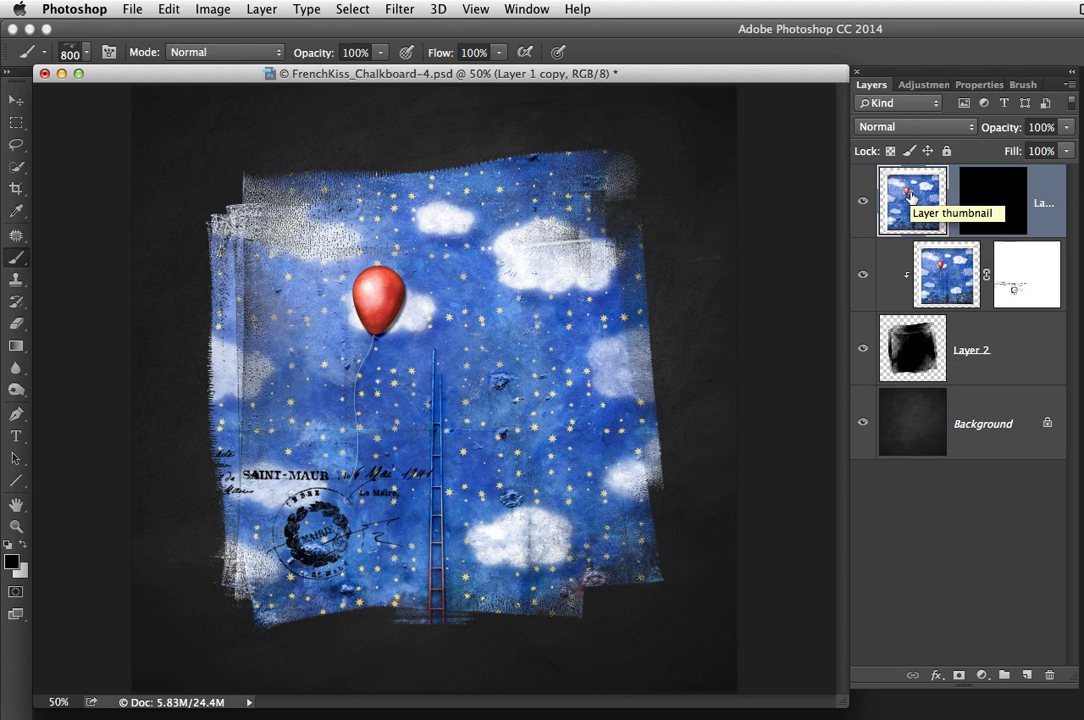
shift+click(992, 203)
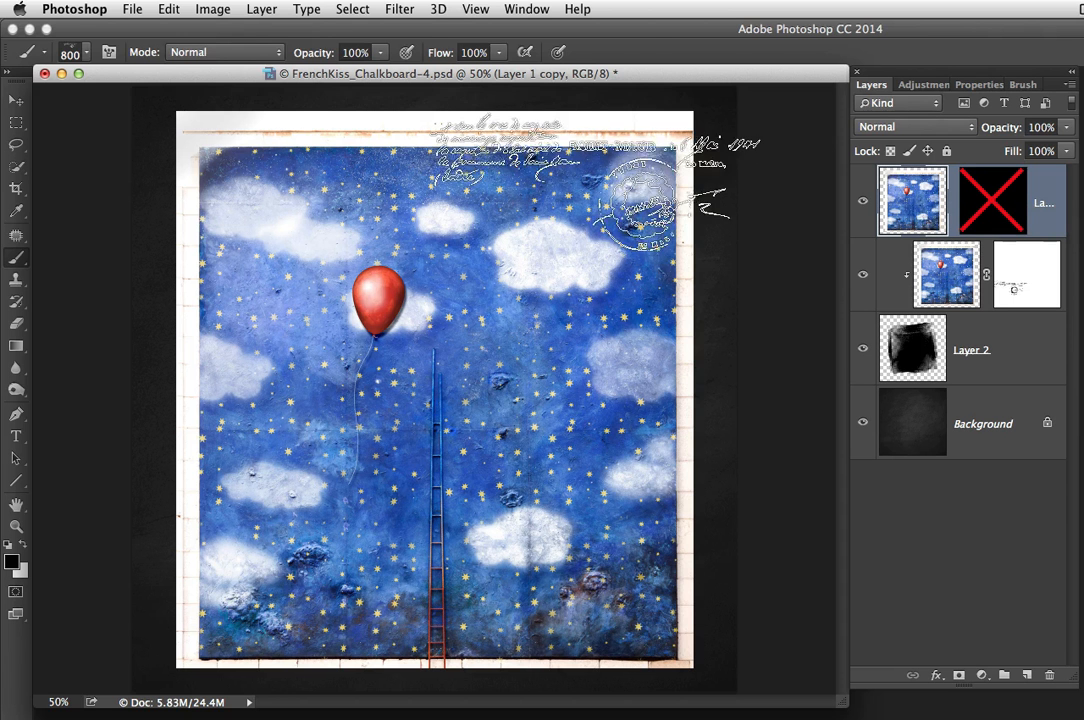
Free-transform the duplicated image to cover the whole canvas, with its height at about 118%, and re-enable the layer's mask
key(v)
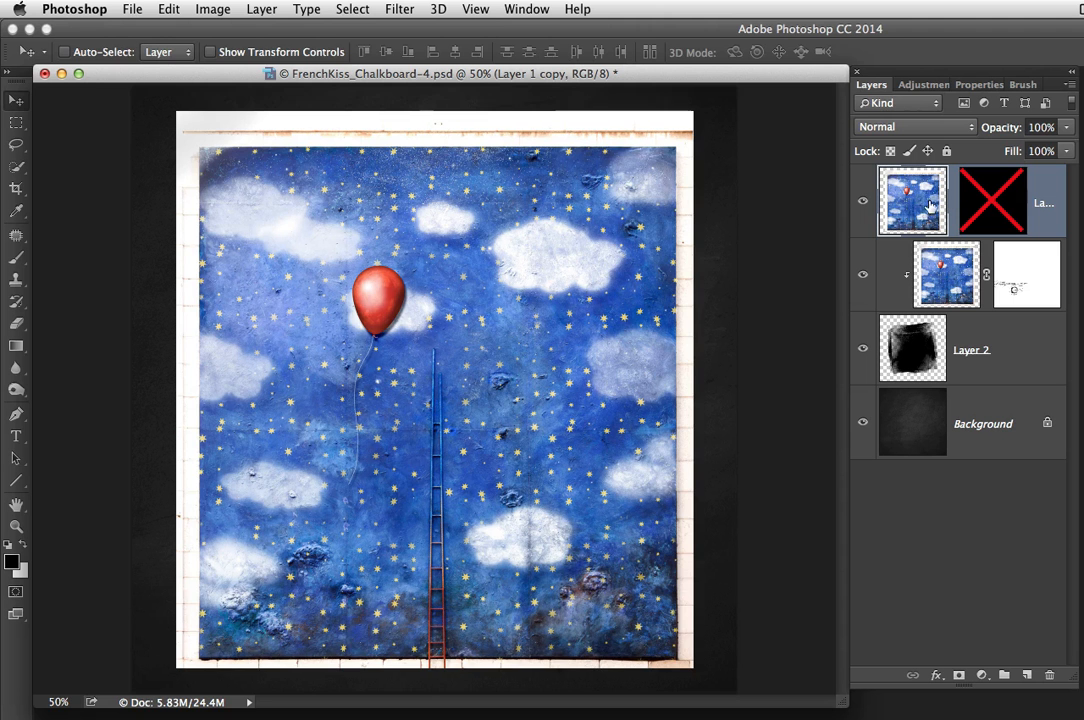
key(super+t)
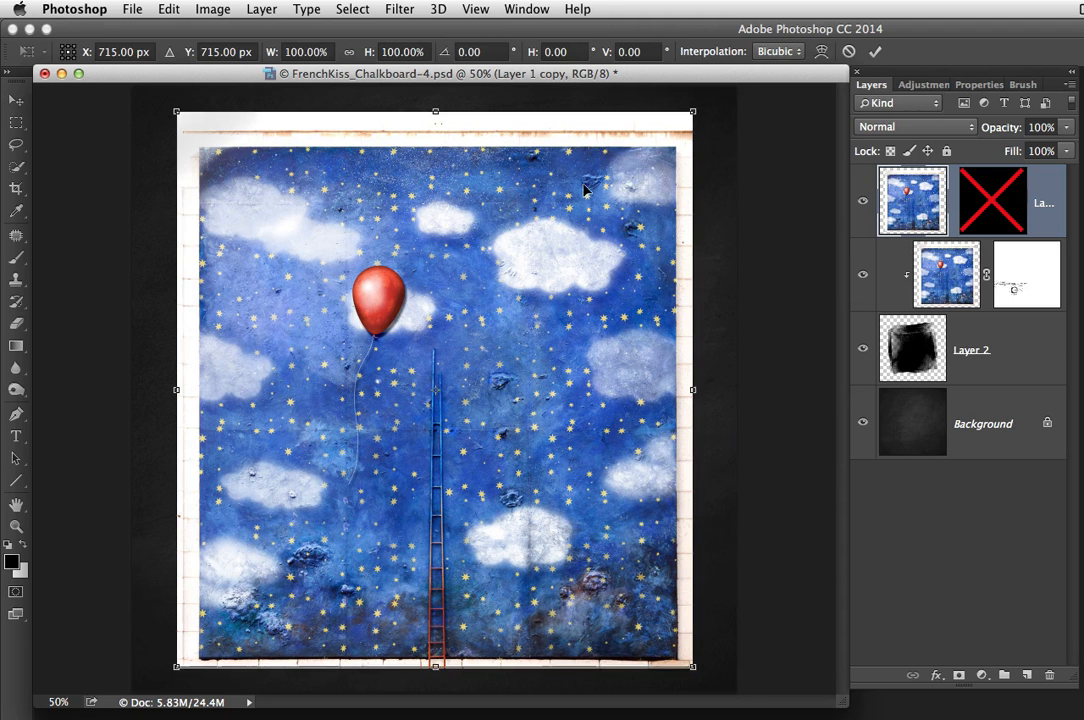
alt+click(627, 158)
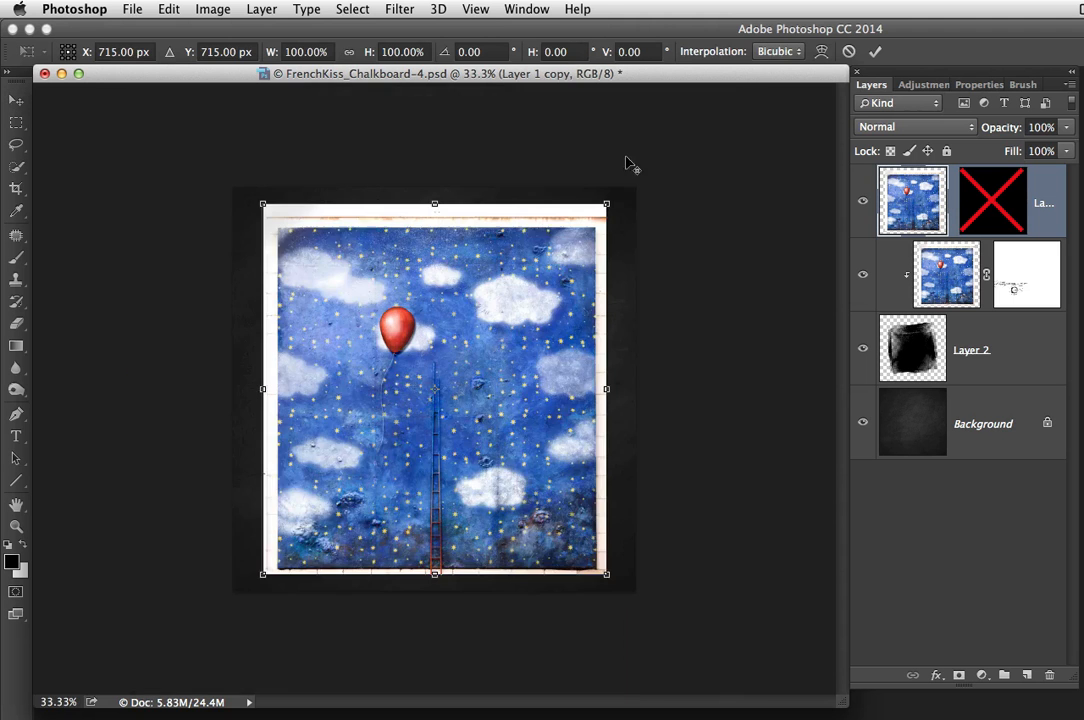
drag(609, 204, 629, 181)
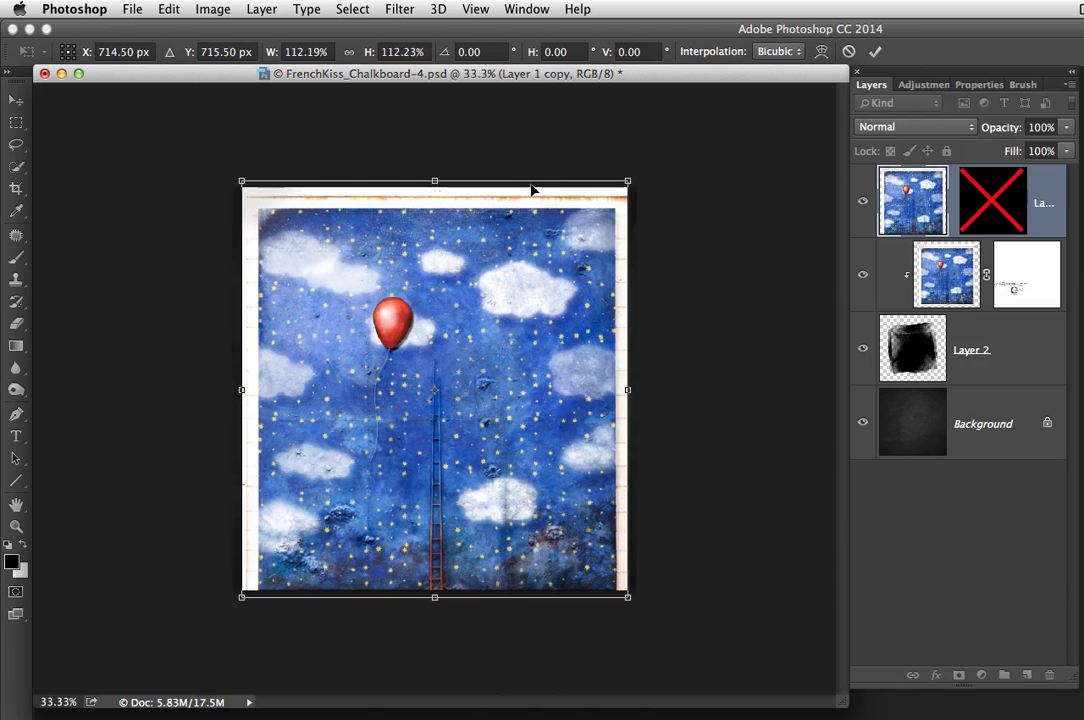
drag(435, 183, 435, 159)
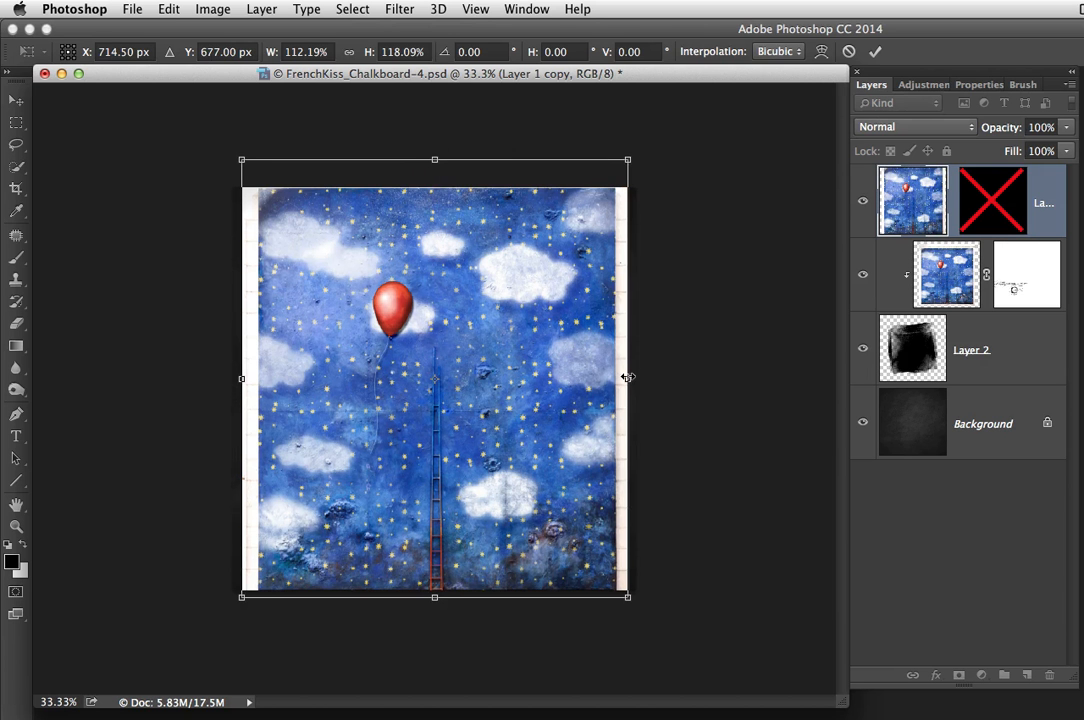
drag(627, 378, 648, 377)
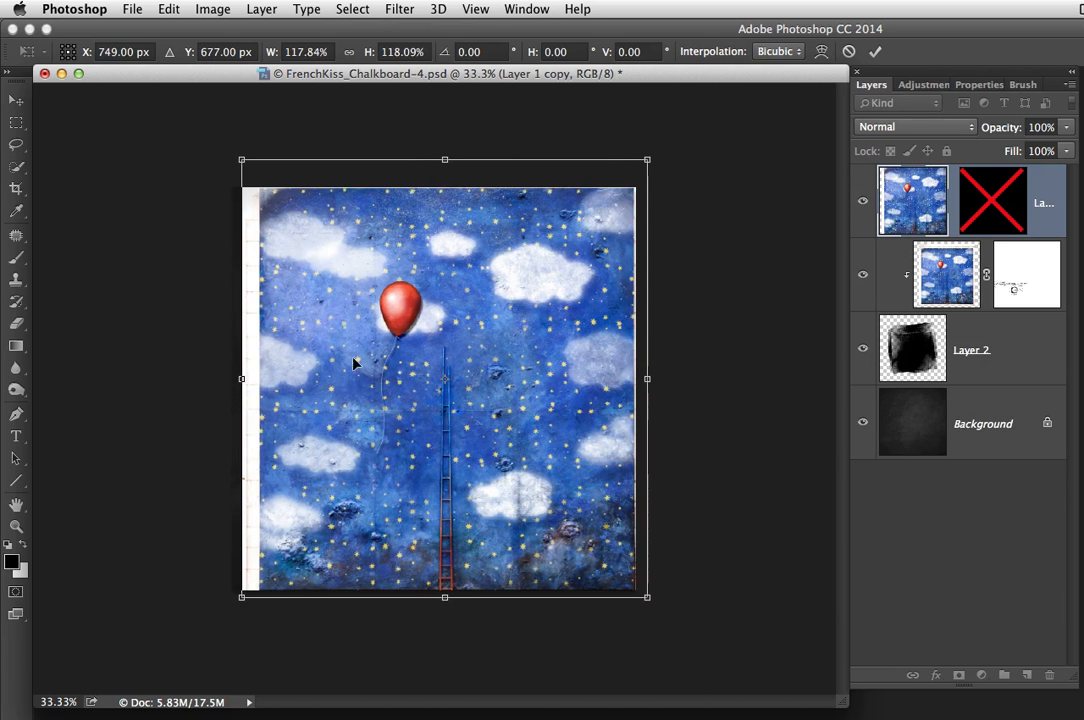
drag(242, 378, 215, 379)
key(Return)
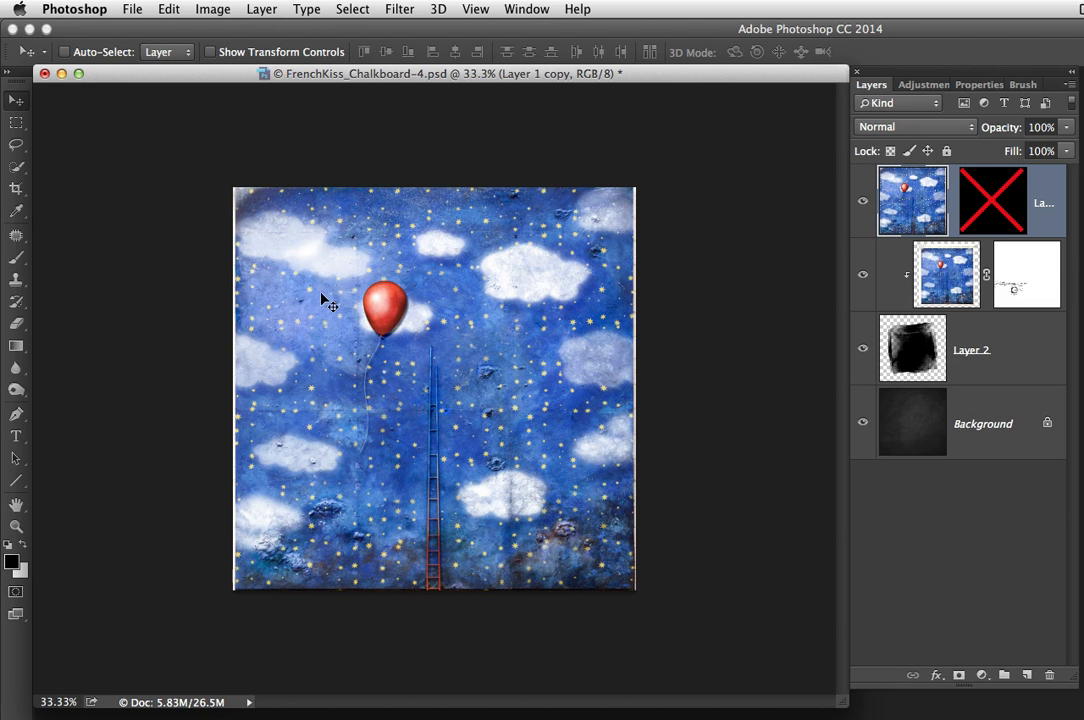
shift+click(991, 204)
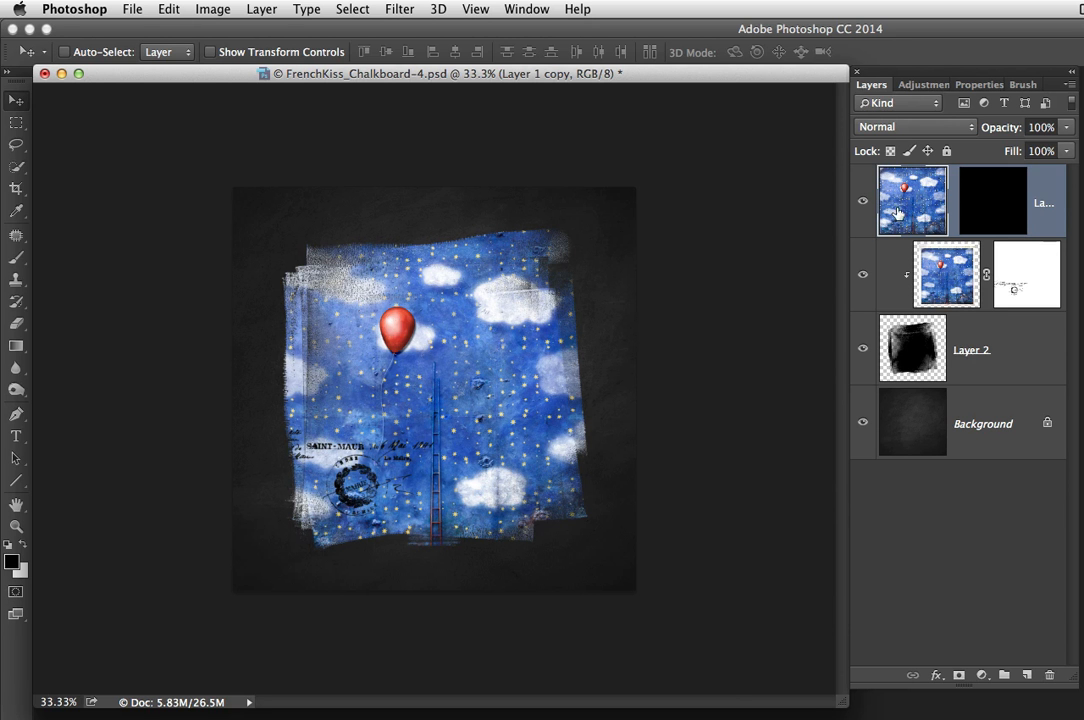
Target the duplicated layer's black mask for painting with the Brush tool, and make white the foreground color
key(super+equal)
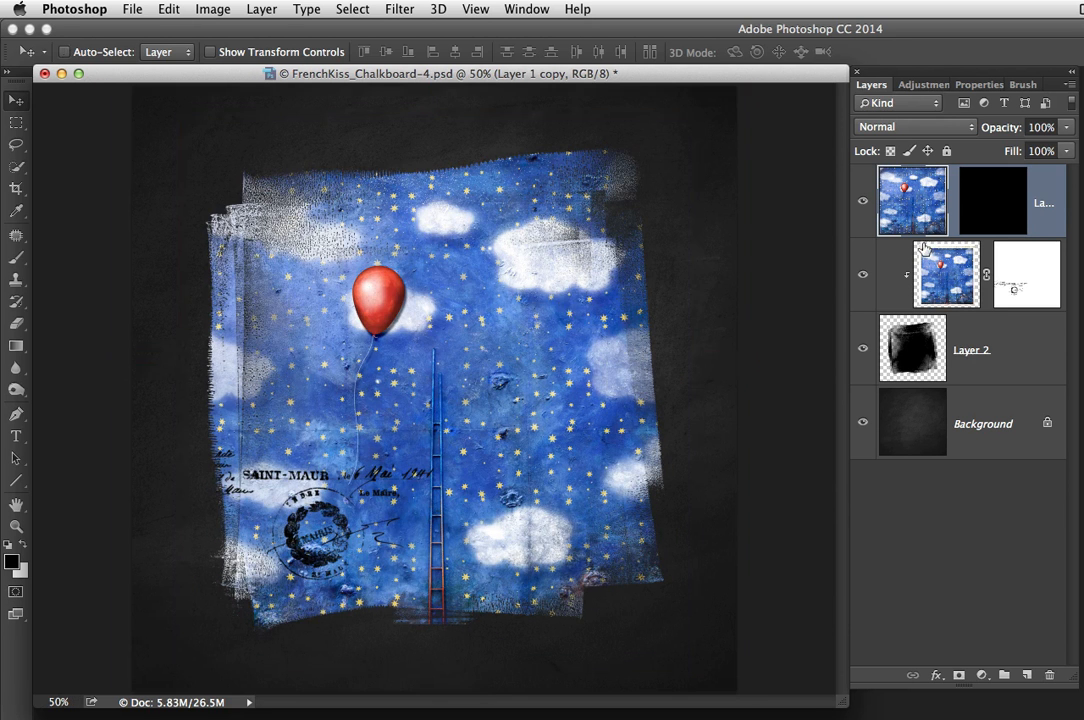
click(979, 203)
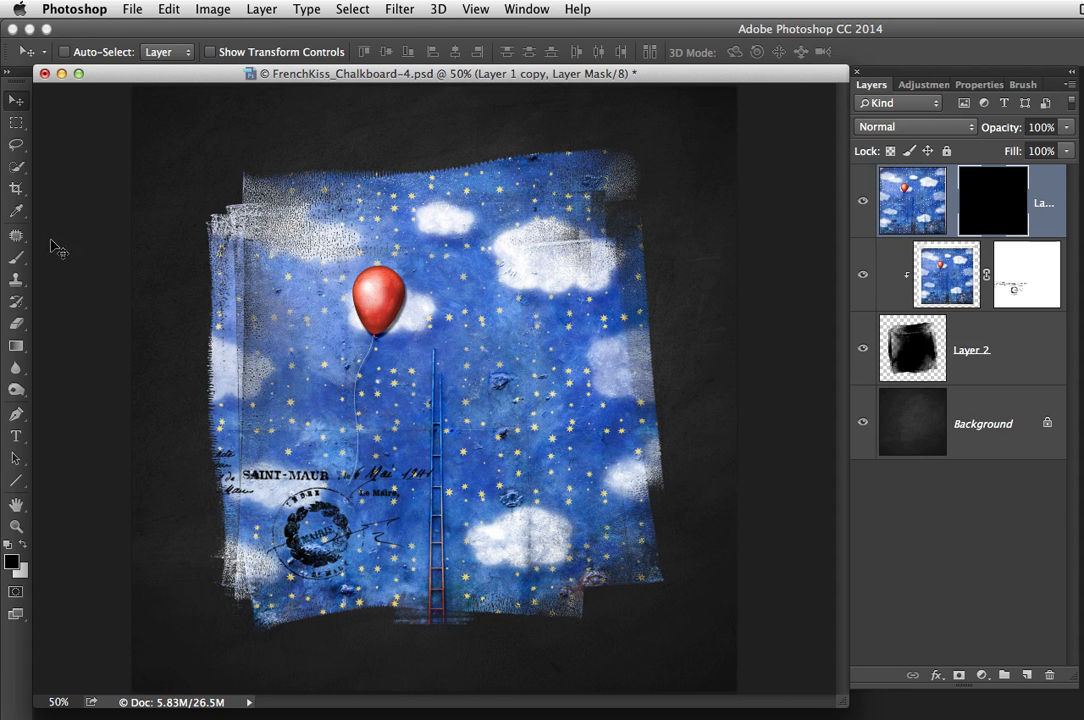
click(17, 259)
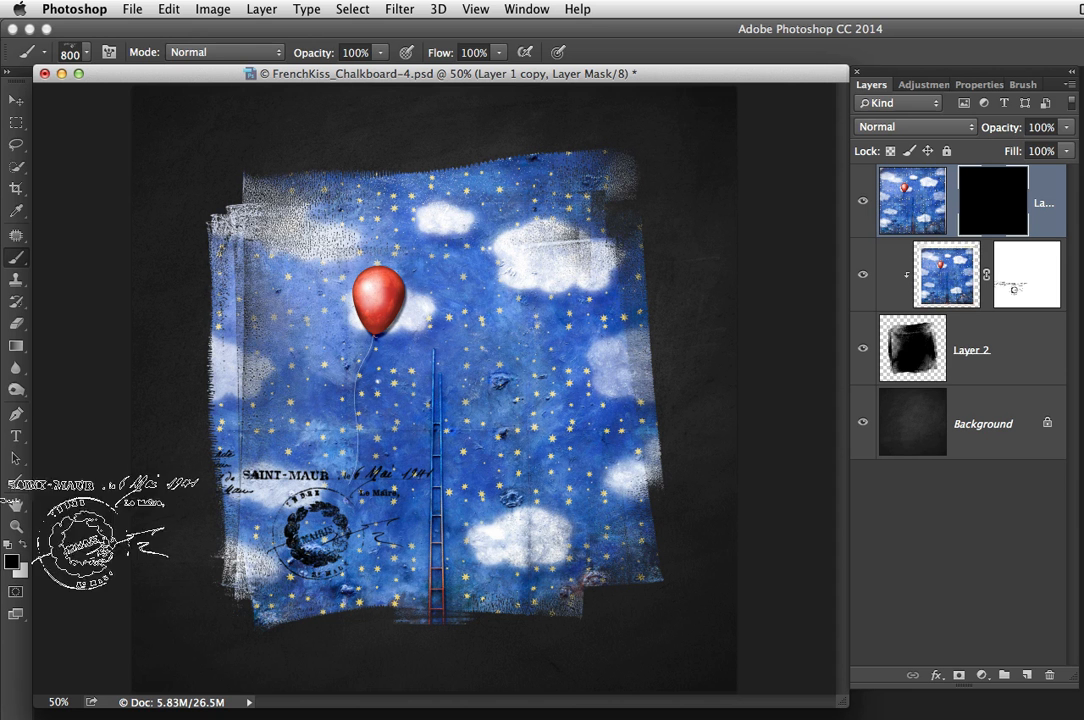
click(24, 543)
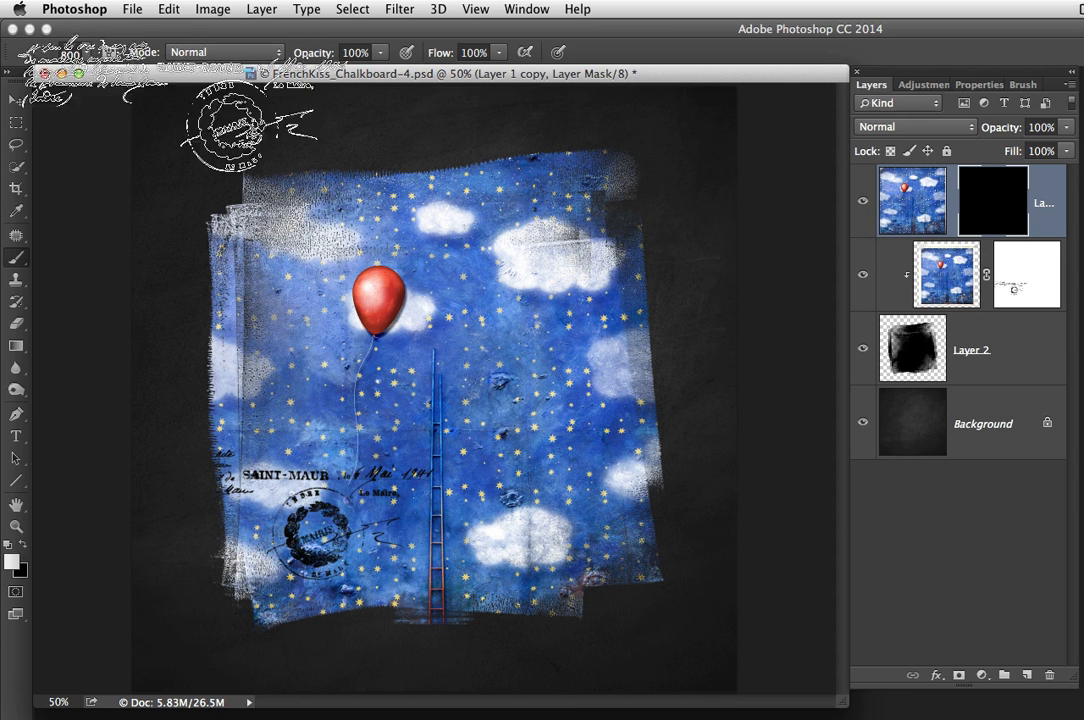
Stamp the 2382 px "Paris, le 20 Avril 1903" script brush at 800 px on the duplicated layer's mask, along the picture's upper-left edge
click(89, 55)
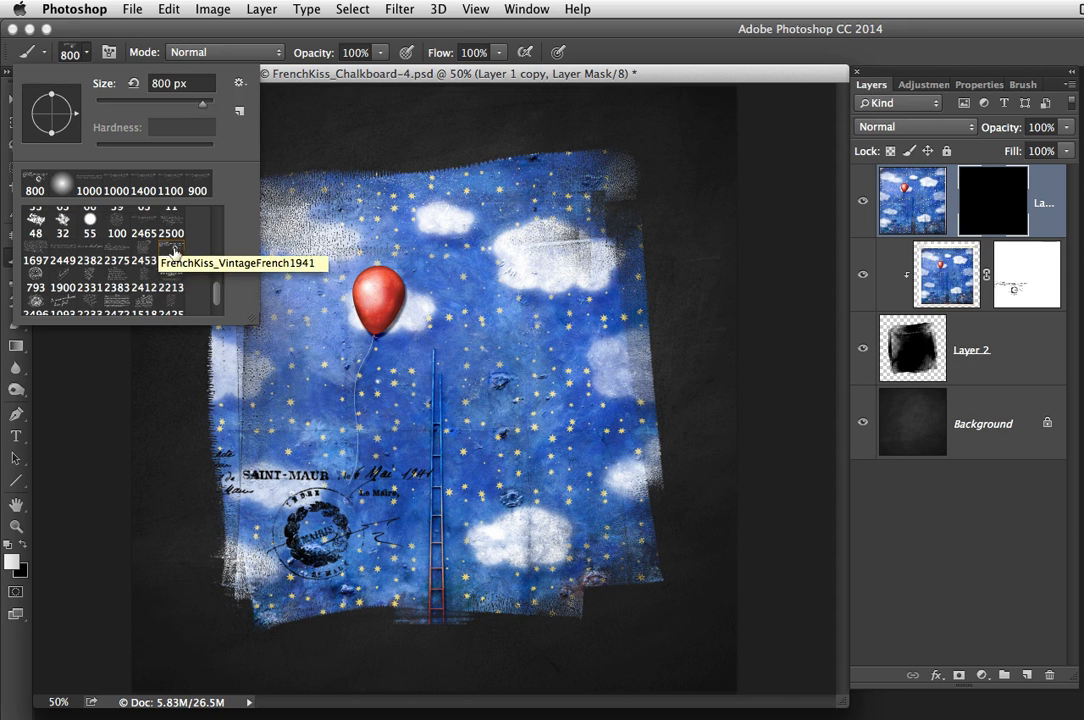
click(92, 255)
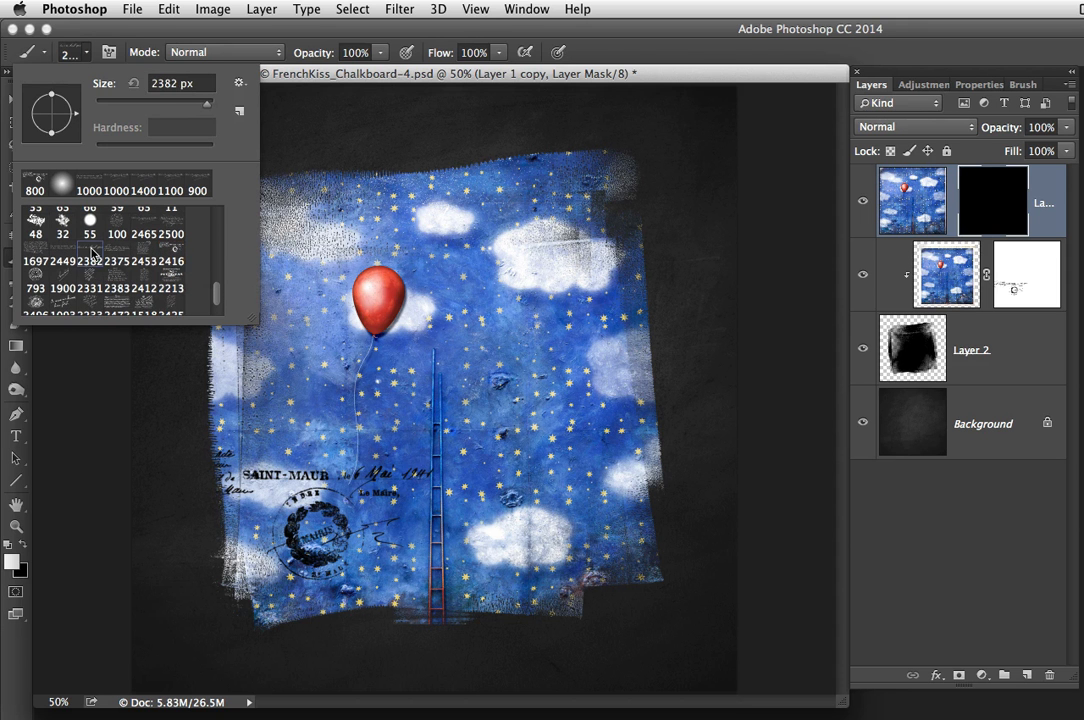
click(86, 58)
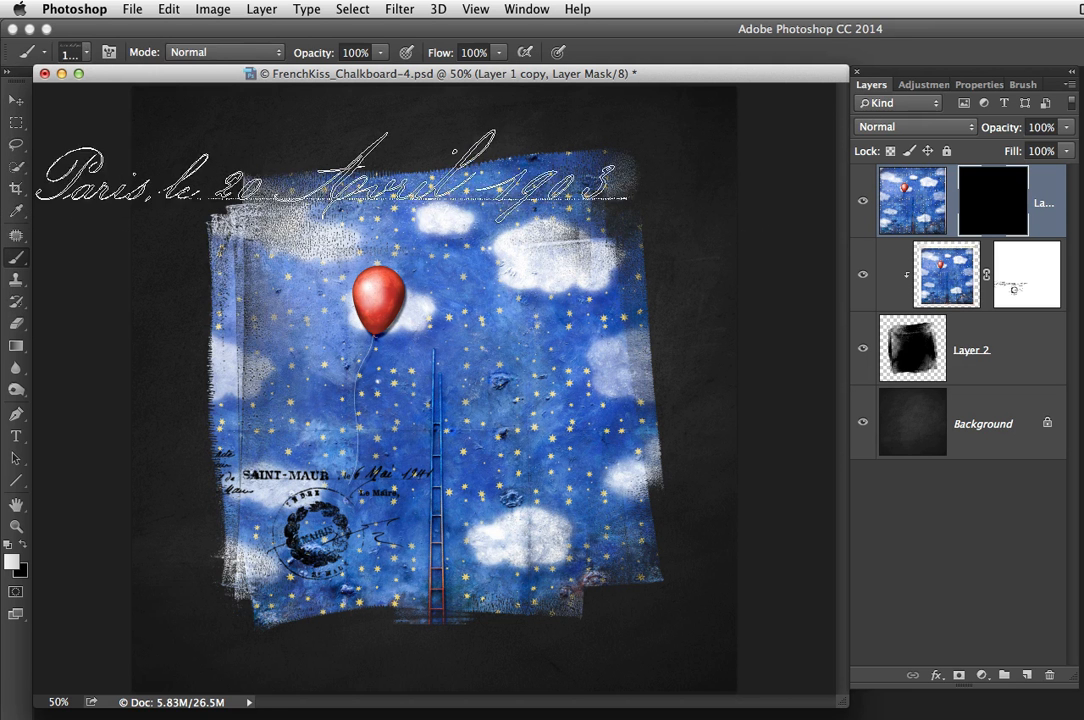
key(bracketleft)
key(bracketleft)
key(bracketleft)
key(bracketleft)
key(bracketleft)
key(bracketleft)
key(bracketleft)
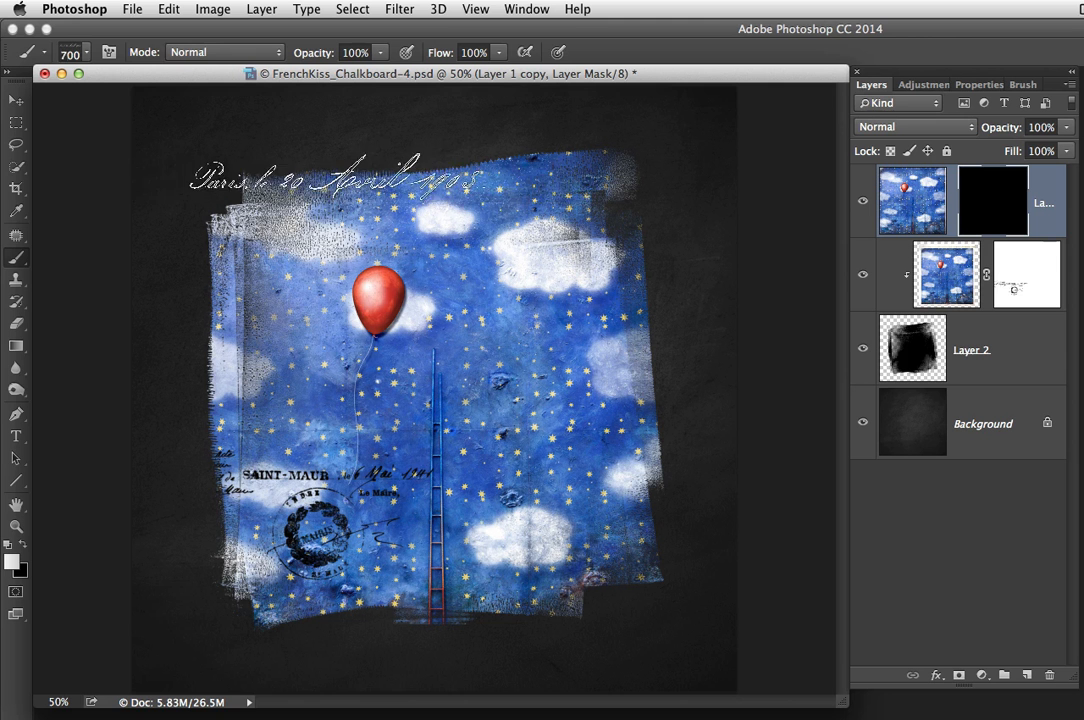
key(bracketright)
key(bracketright)
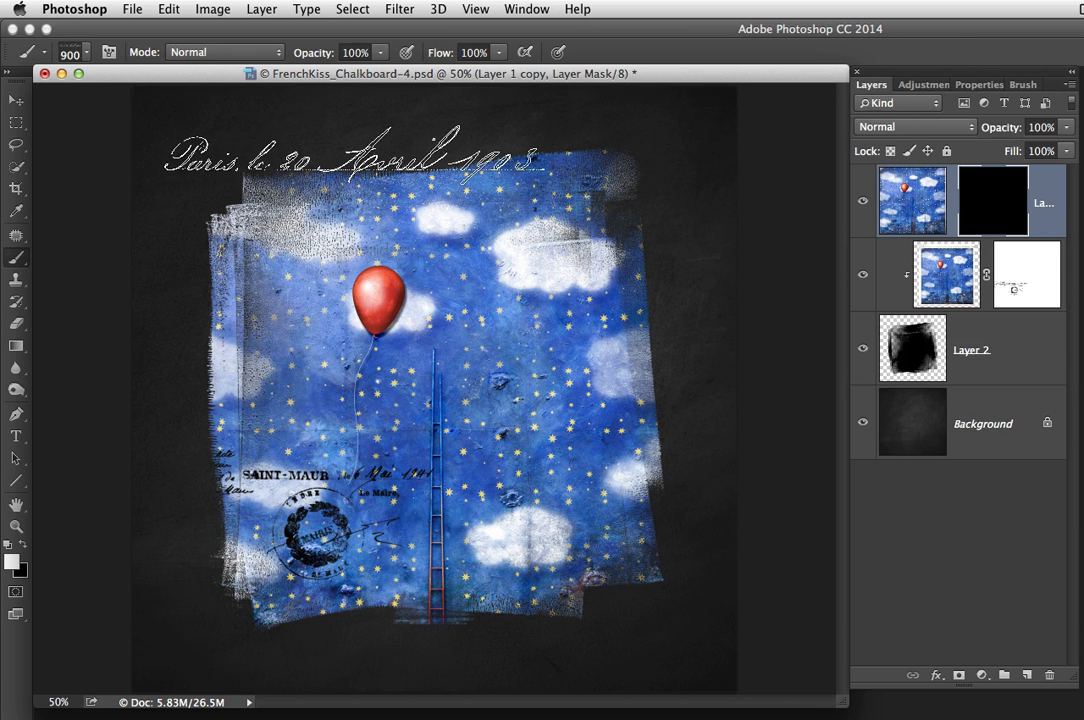
key(bracketleft)
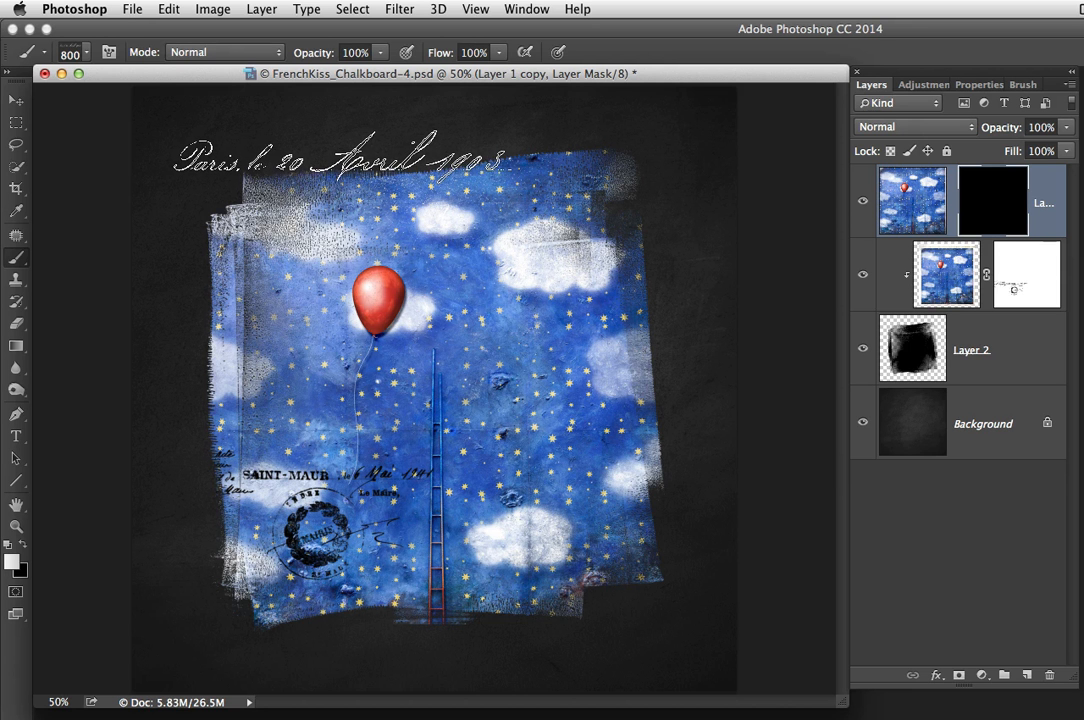
click(340, 158)
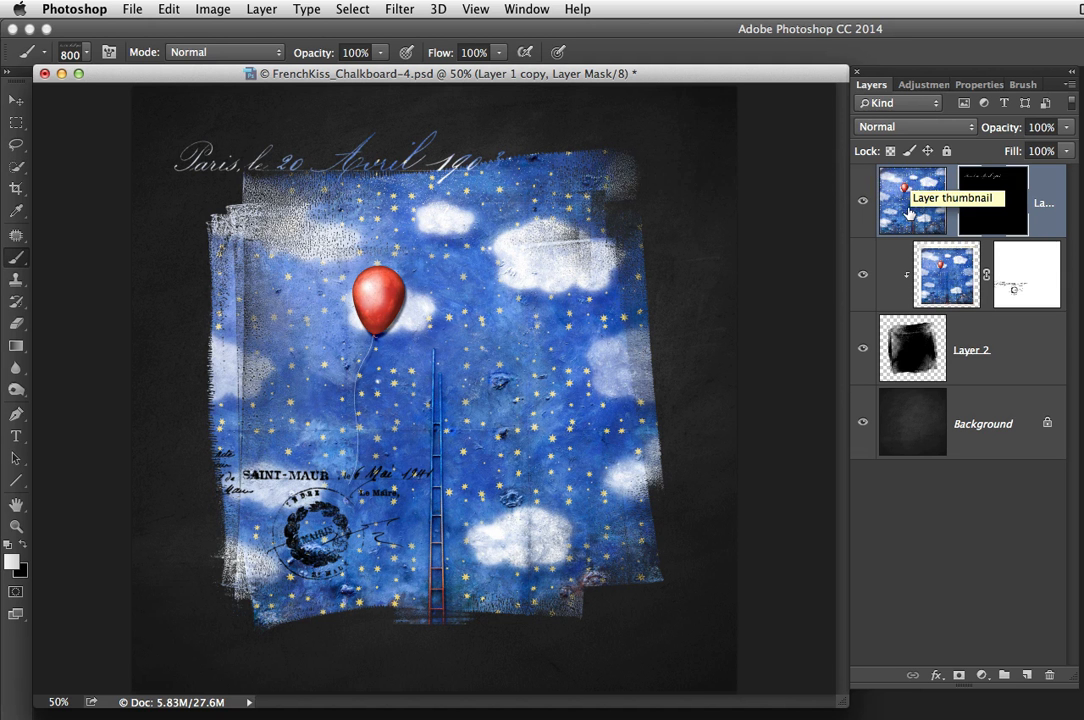
Stamp the round Paris postmark brush, tilted slightly clockwise and sized to 300 px, over the picture's upper-right corner on the mask
click(88, 54)
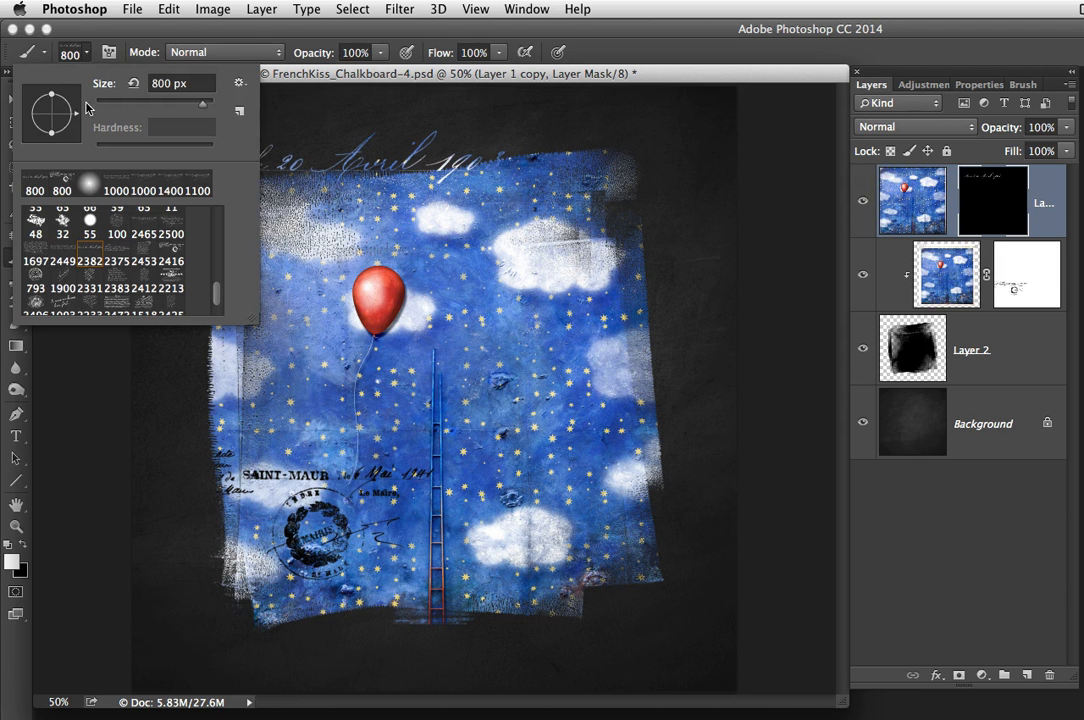
click(37, 277)
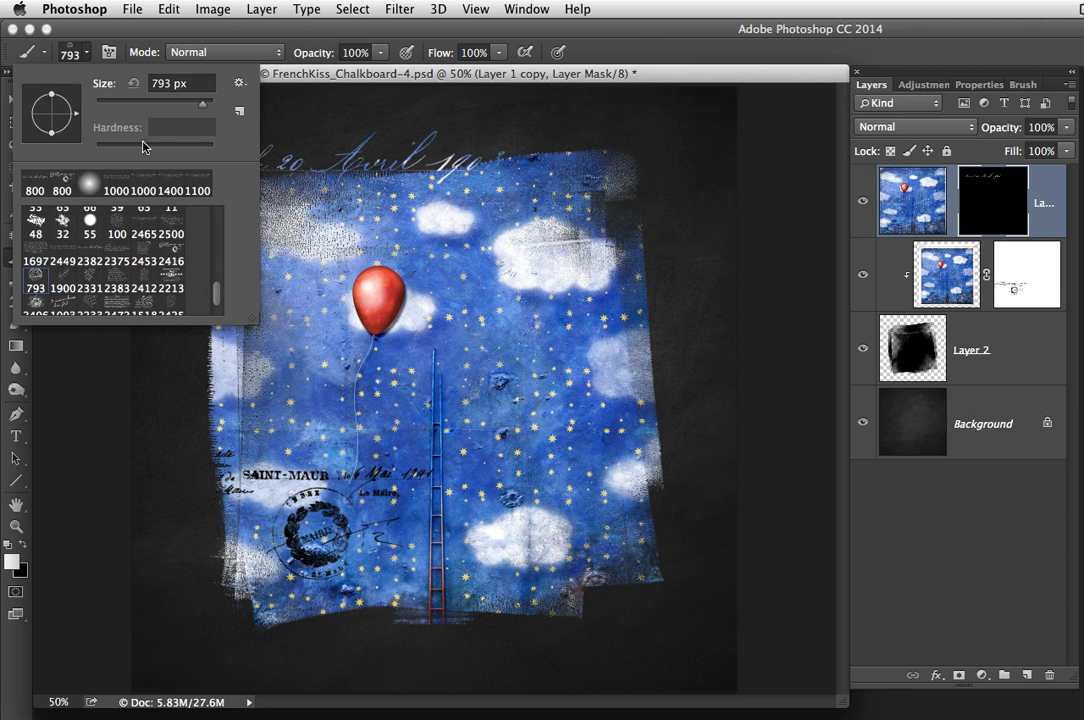
mouse_move(77, 118)
mouse_down()
mouse_move(70, 100)
mouse_move(68, 110)
mouse_up()
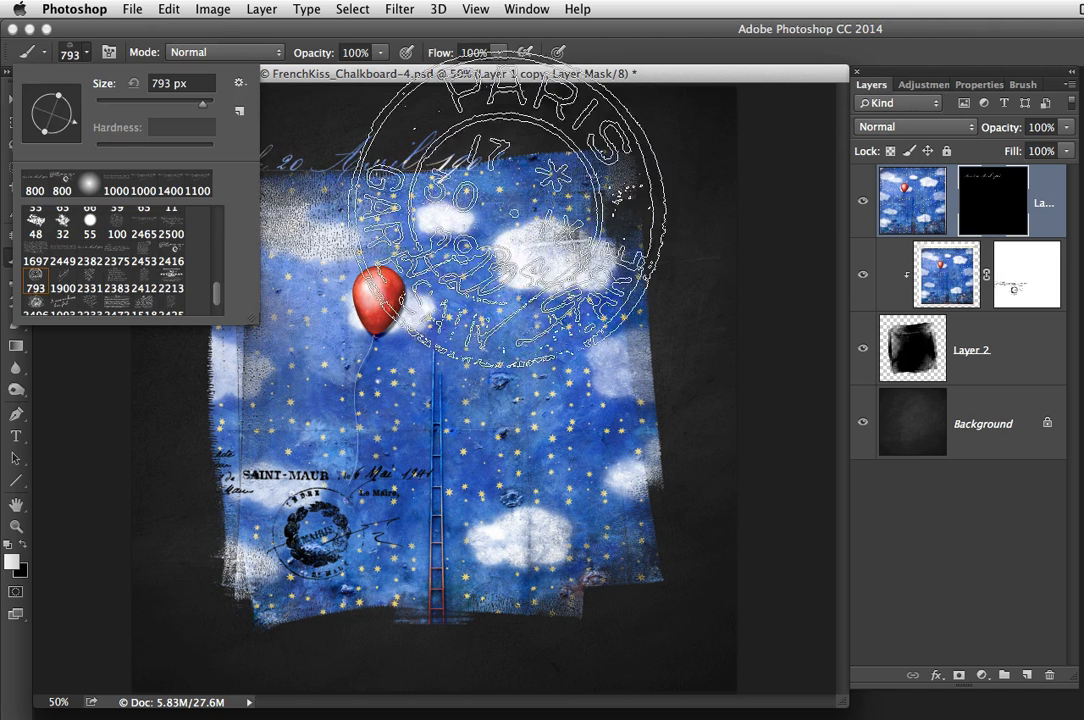
click(88, 55)
key([)
key([)
key([)
key([)
key([)
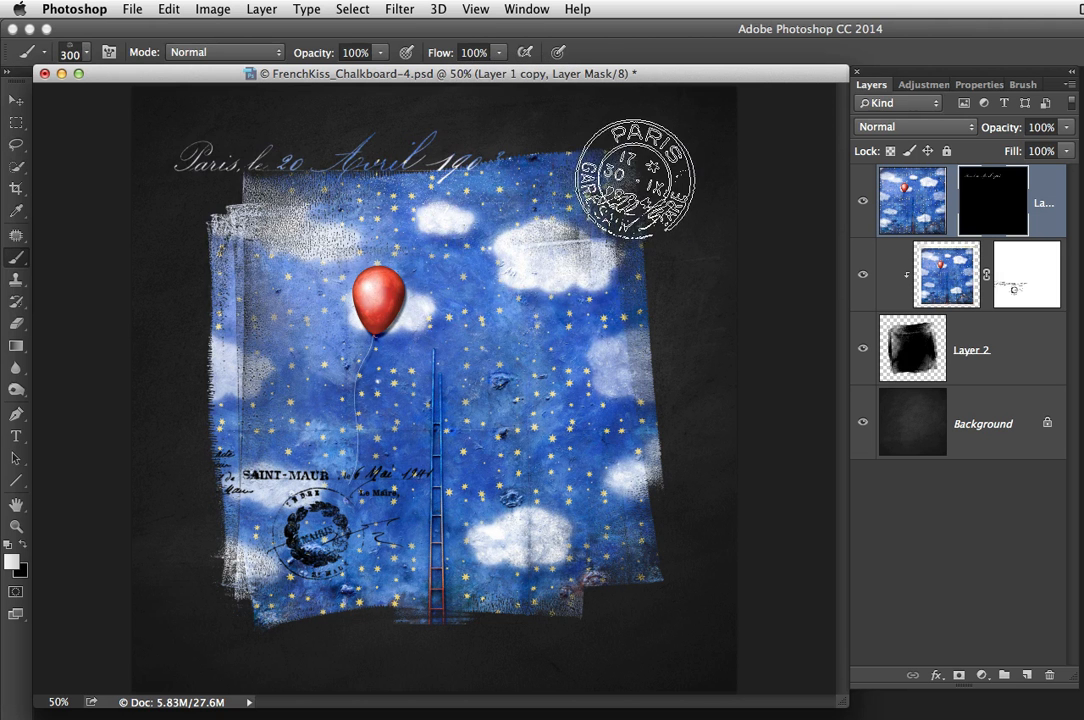
click(634, 181)
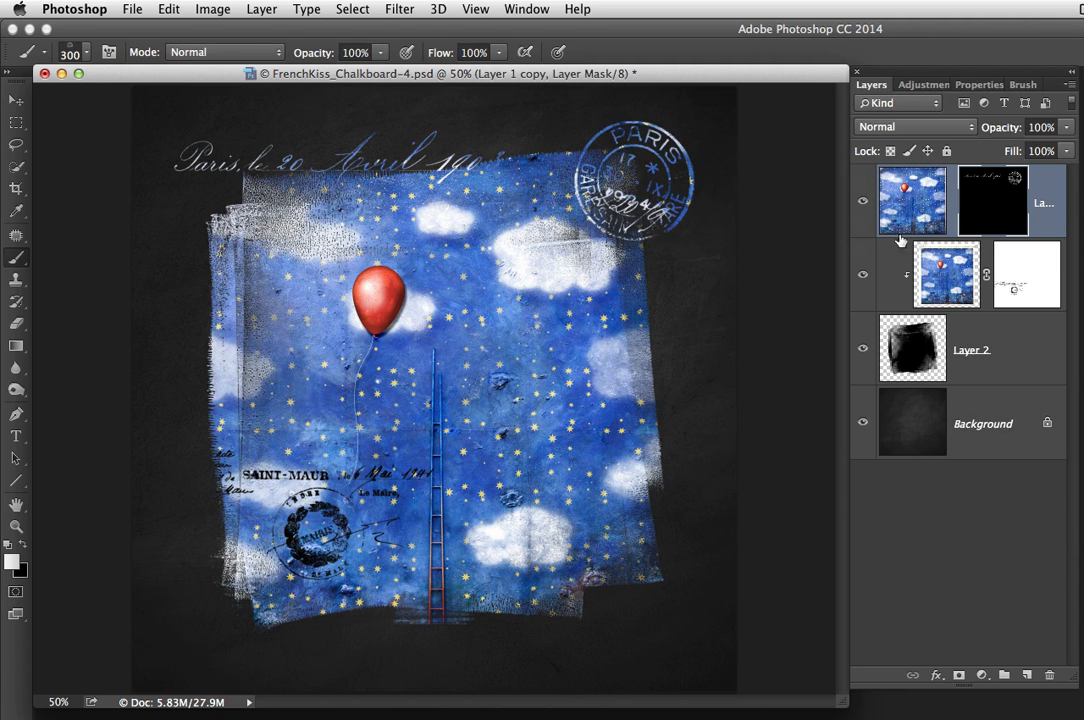
Stamp the 2500 px flourished "Vendition du tiers" script brush at 700 px over the picture's lower-right corner on the mask
click(87, 56)
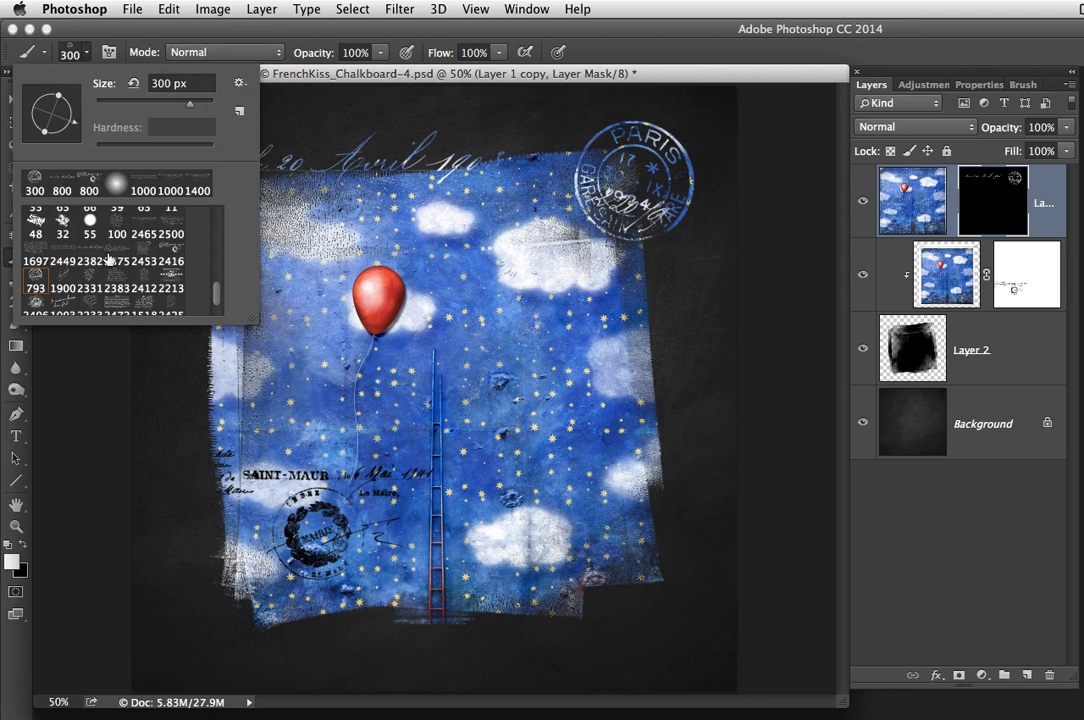
click(172, 226)
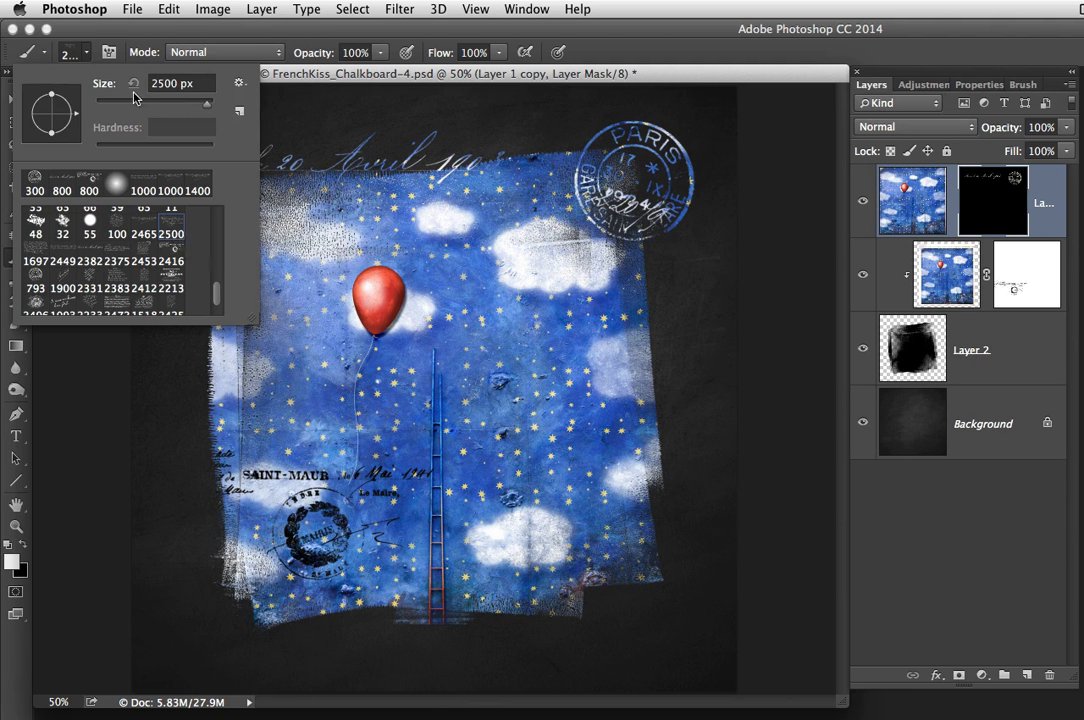
click(87, 52)
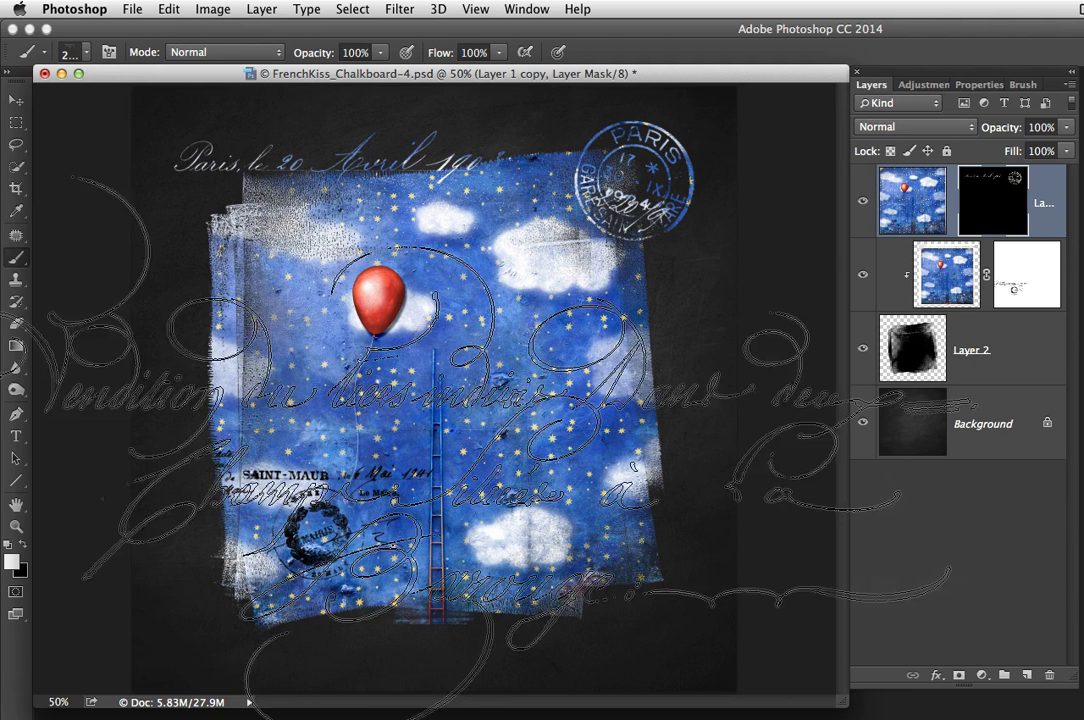
key(bracketleft)
key(bracketleft)
key(bracketleft)
key(bracketleft)
key(bracketleft)
key(bracketleft)
key(bracketleft)
key(bracketleft)
key(bracketleft)
key(bracketleft)
key(bracketleft)
key(bracketleft)
key(bracketleft)
key(bracketleft)
key(bracketleft)
key(bracketleft)
key(bracketleft)
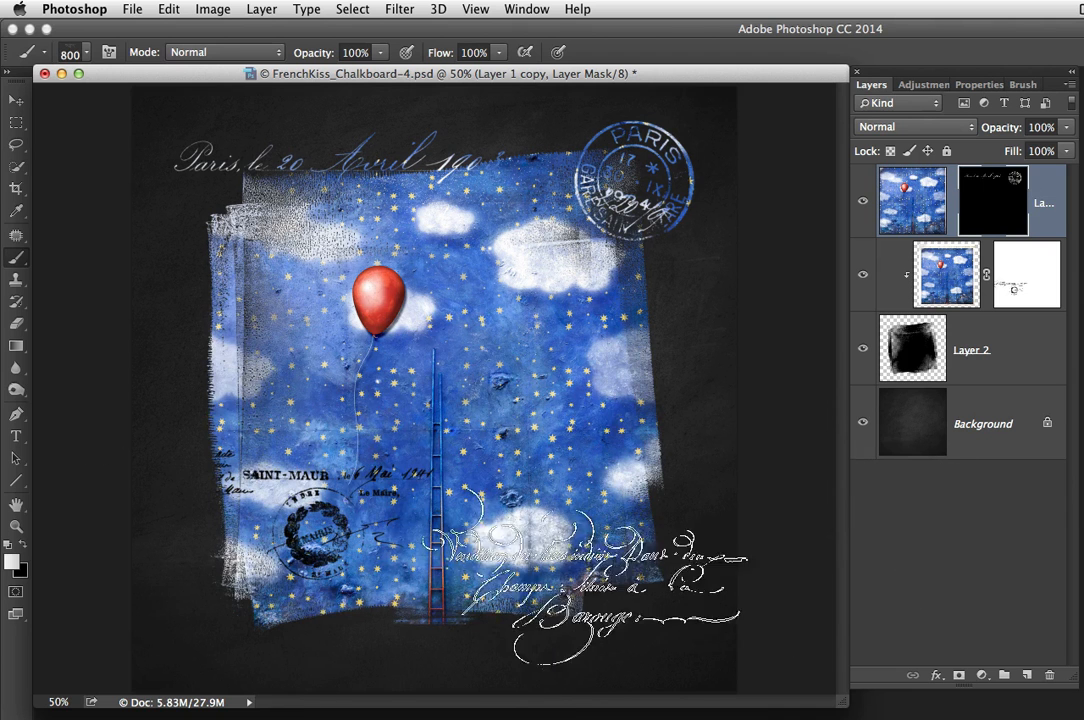
key(bracketleft)
key(bracketright)
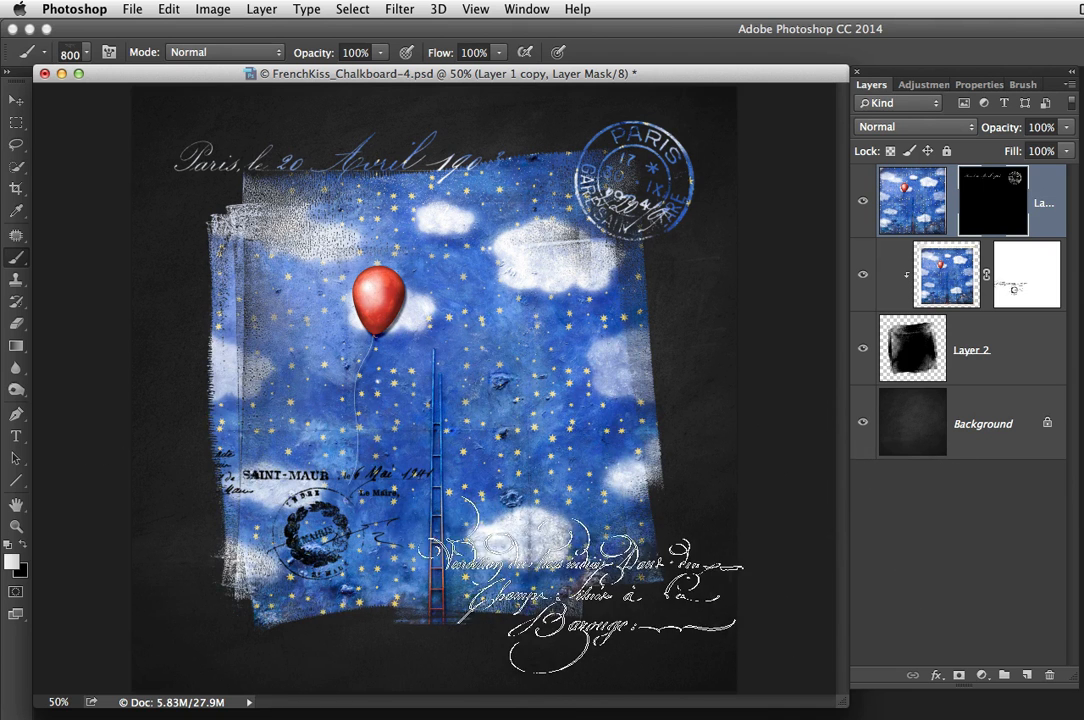
key(bracketleft)
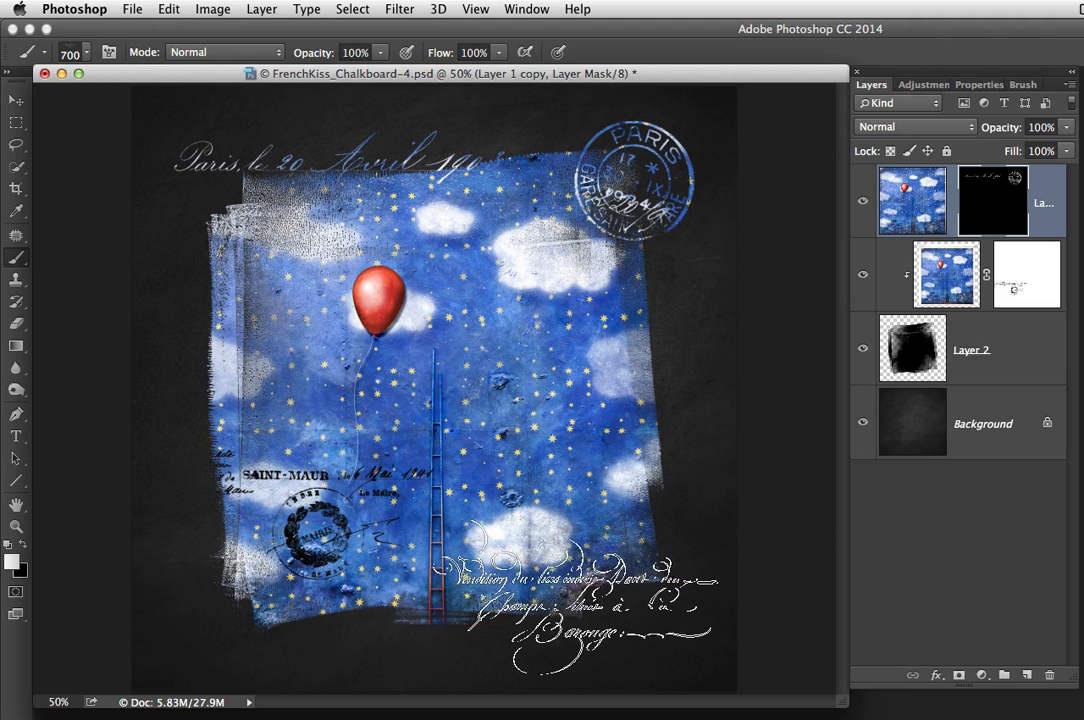
click(580, 598)
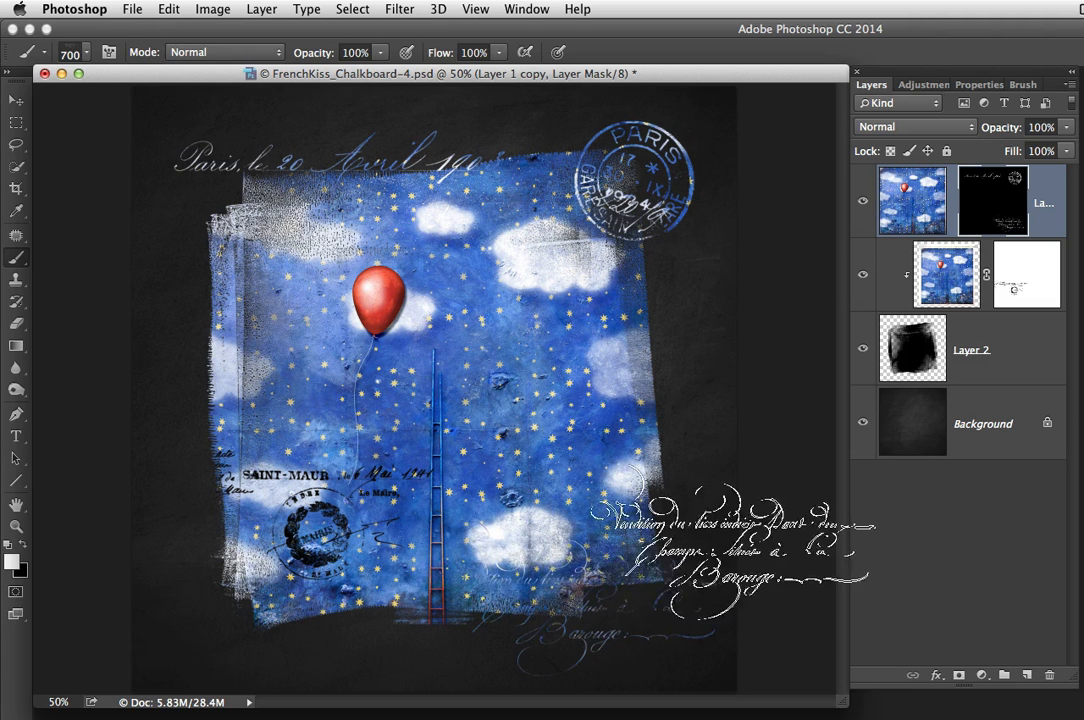
Examine the flourished script stamped over the picture's lower-right corner at 100% magnification
key(super+space)
super+click(593, 634)
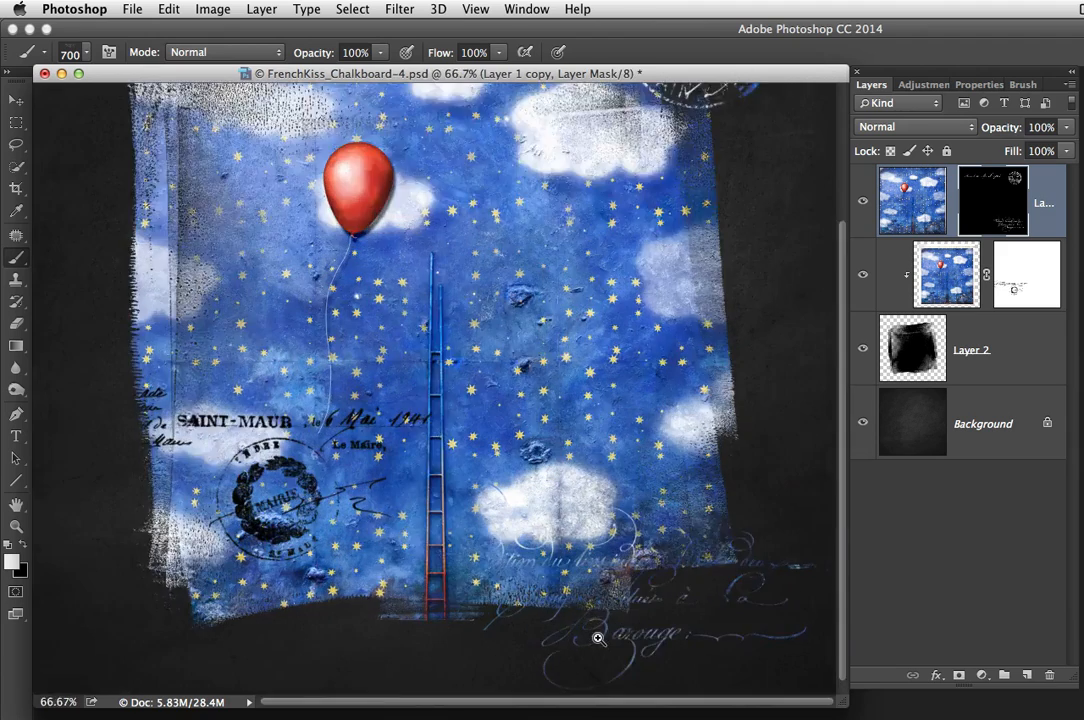
super+click(598, 636)
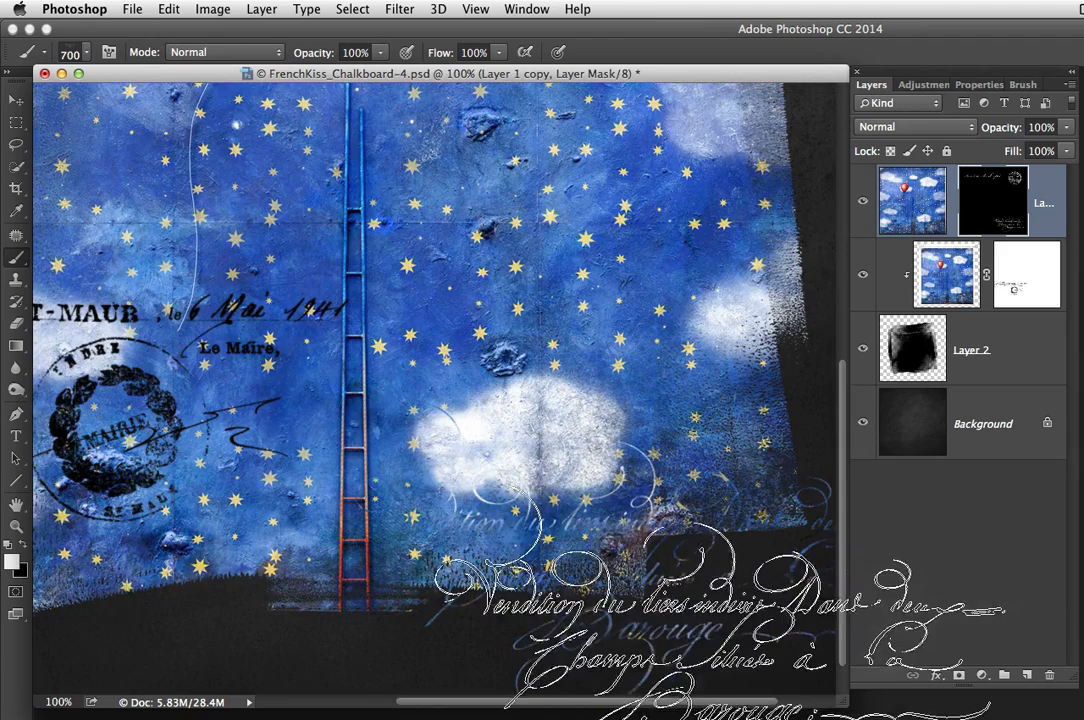
key(alt+space)
alt+click(587, 468)
alt+click(587, 468)
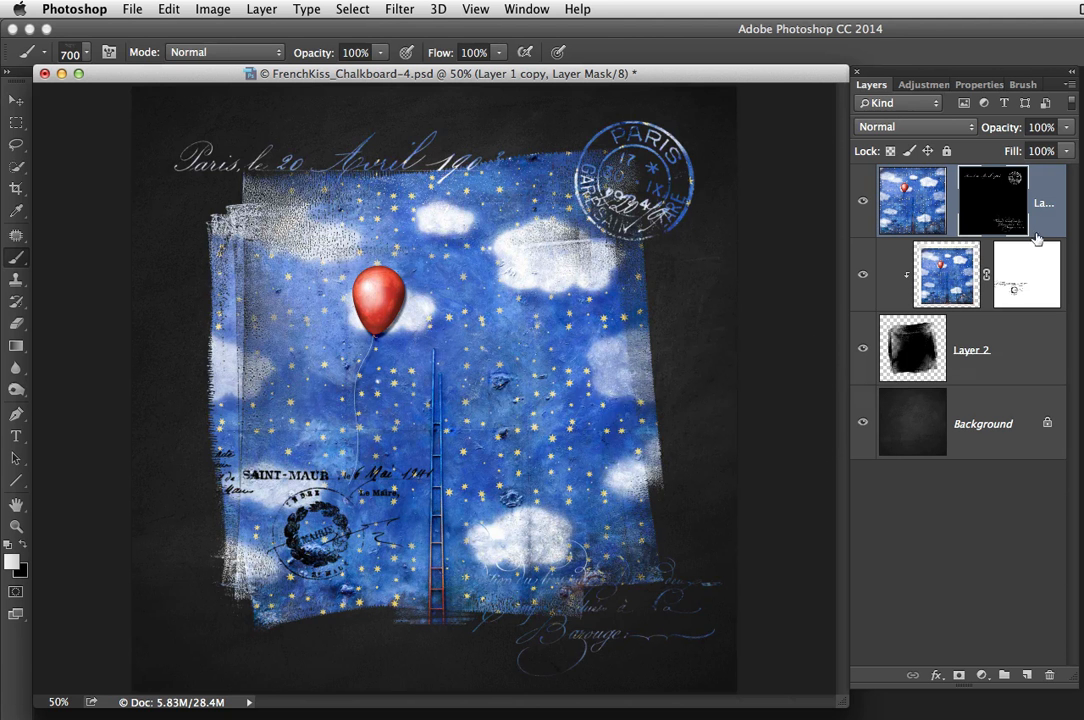
View the duplicated layer's mask on its own, and compare the layer with its mask disabled and re-enabled
alt+click(993, 207)
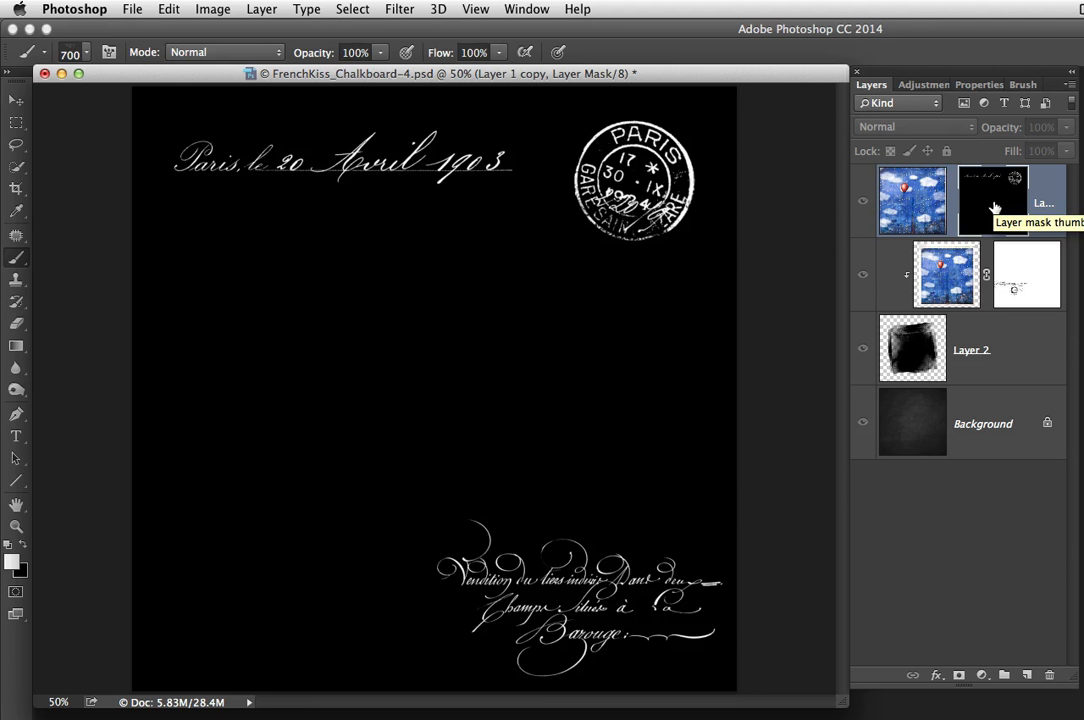
click(905, 200)
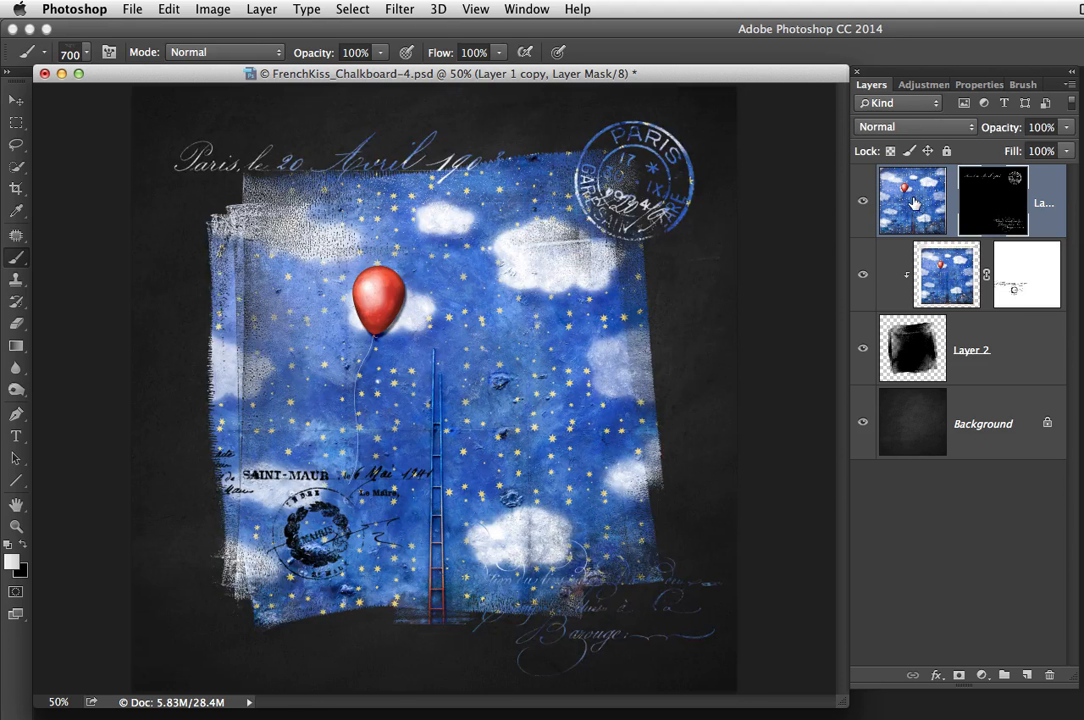
shift+click(985, 205)
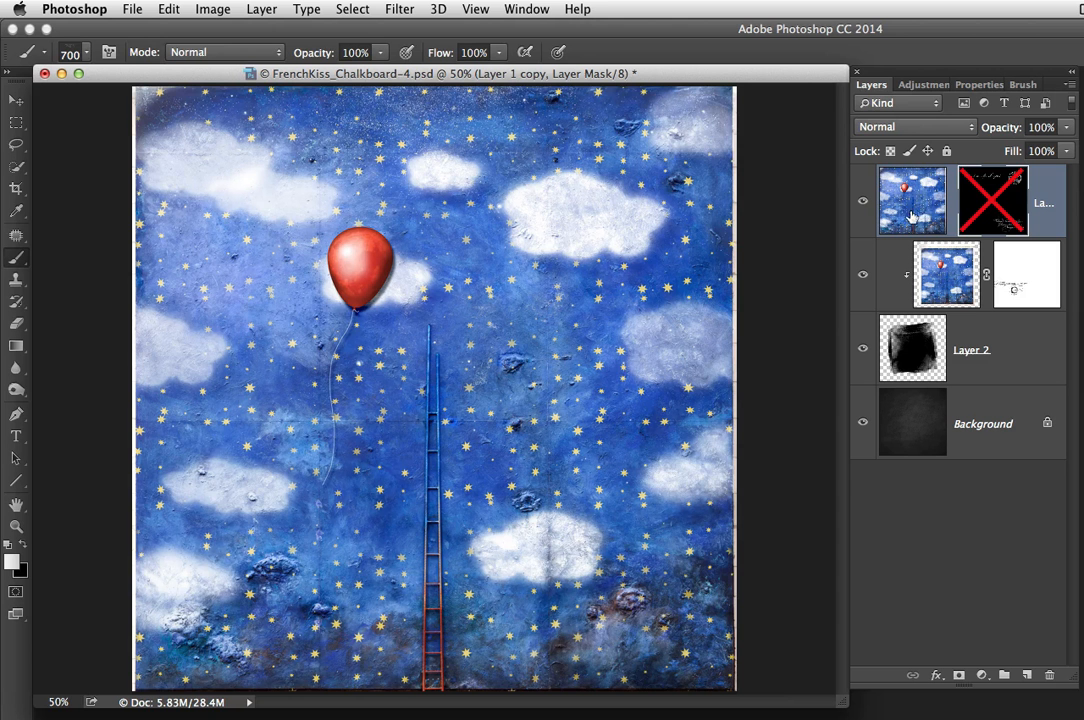
shift+click(983, 205)
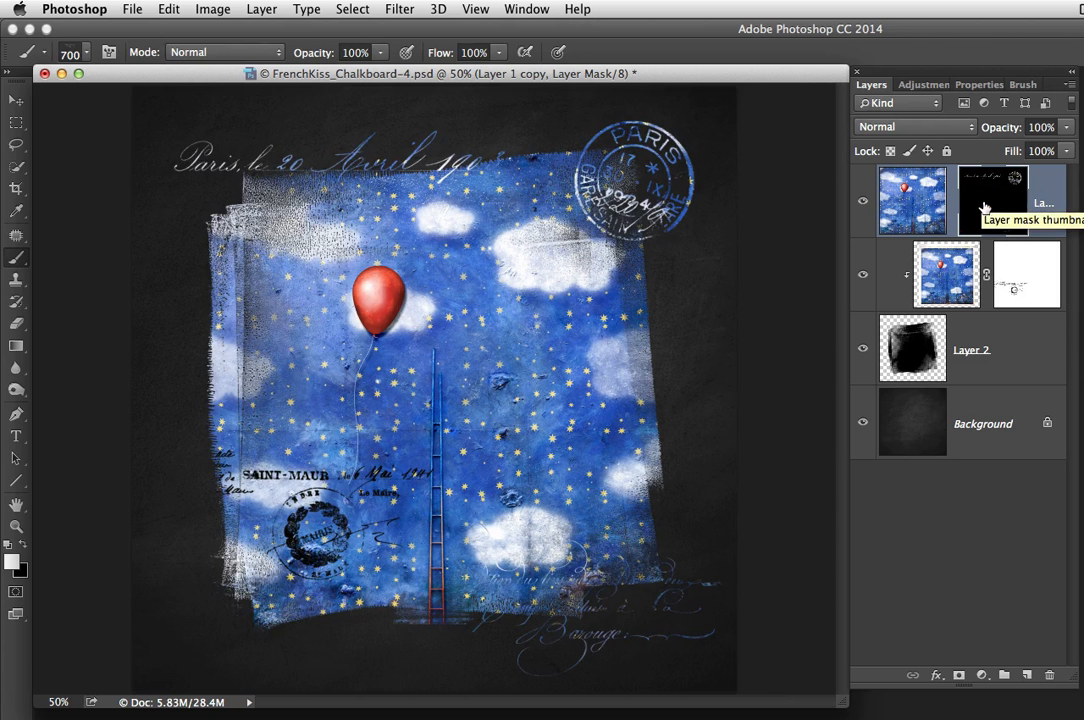
Stamp the 2449 px "L'an mil huit cent quatre vingt dix" script brush at 900 px on the mask, just below the Paris date line
click(89, 56)
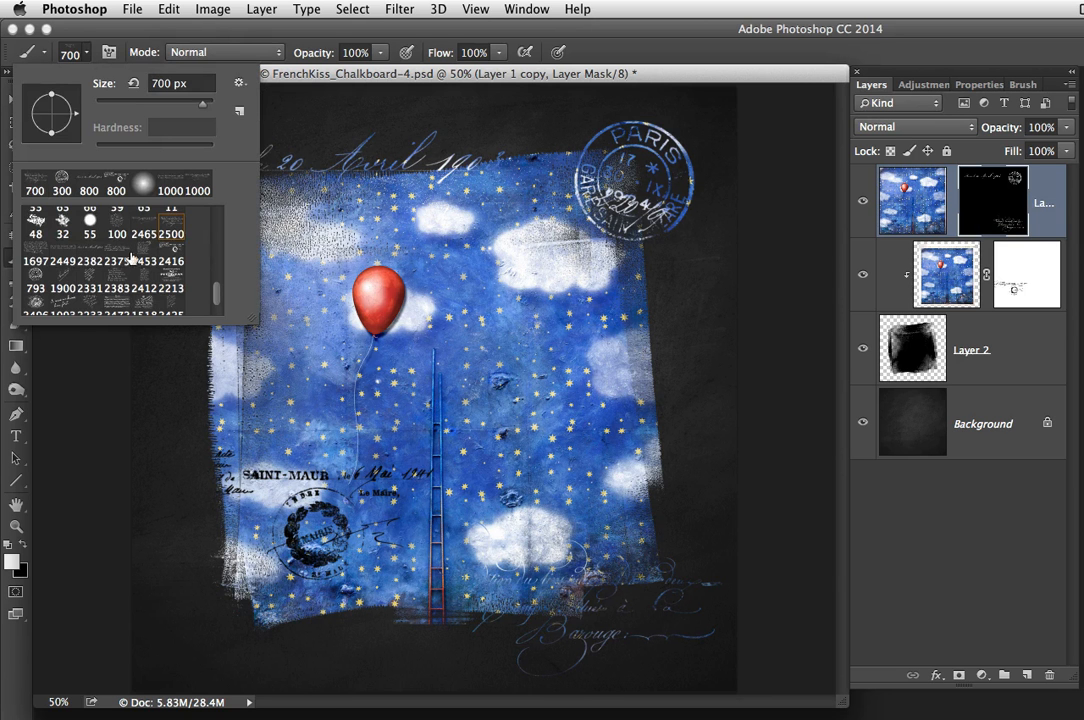
scroll(133, 258, down, 2)
scroll(140, 260, down, 1)
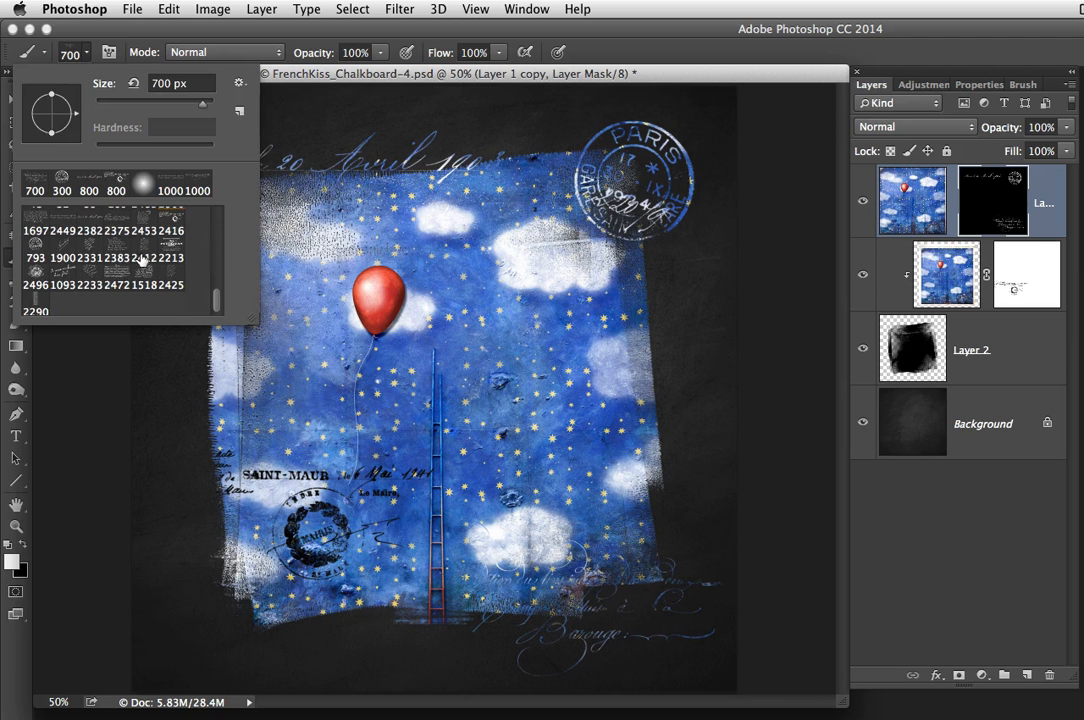
scroll(128, 259, up, 1)
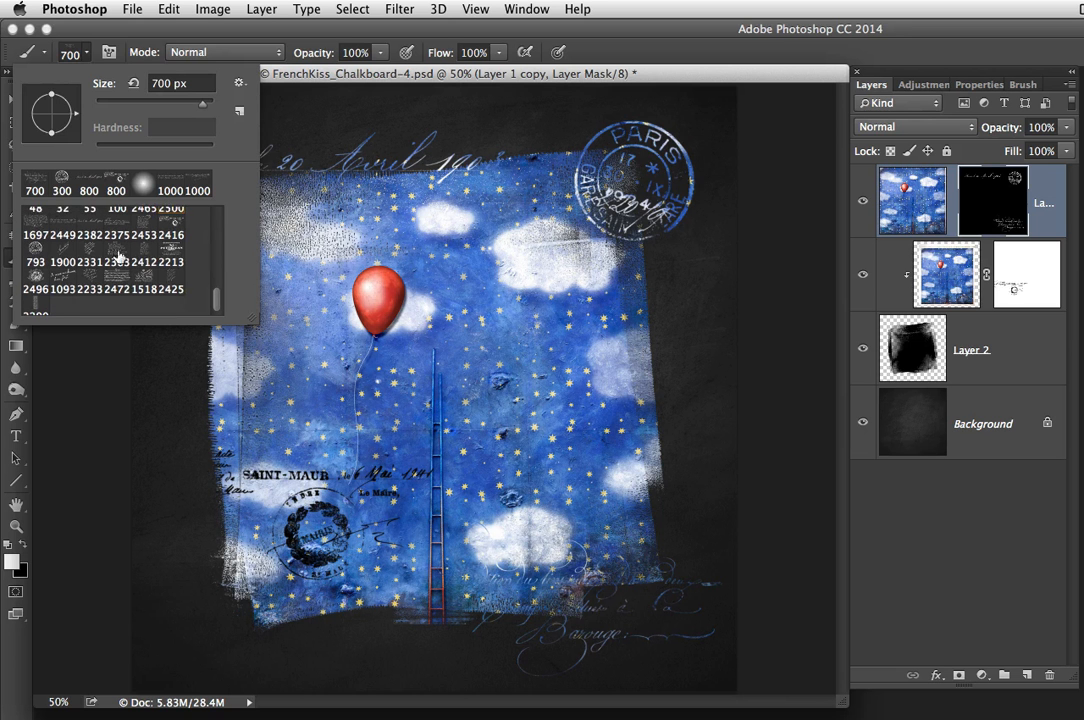
click(64, 226)
click(88, 51)
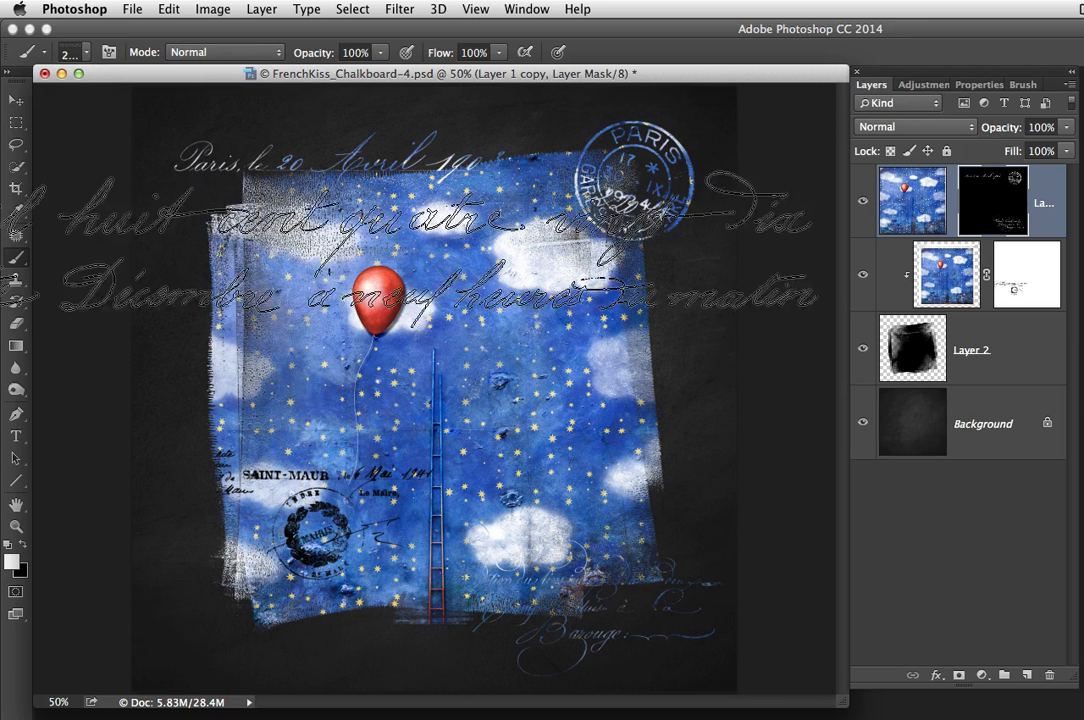
key(bracketleft)
key(bracketleft)
key(bracketleft)
key(bracketleft)
key(bracketleft)
key(bracketleft)
key(bracketleft)
key(bracketleft)
key(bracketleft)
key(bracketleft)
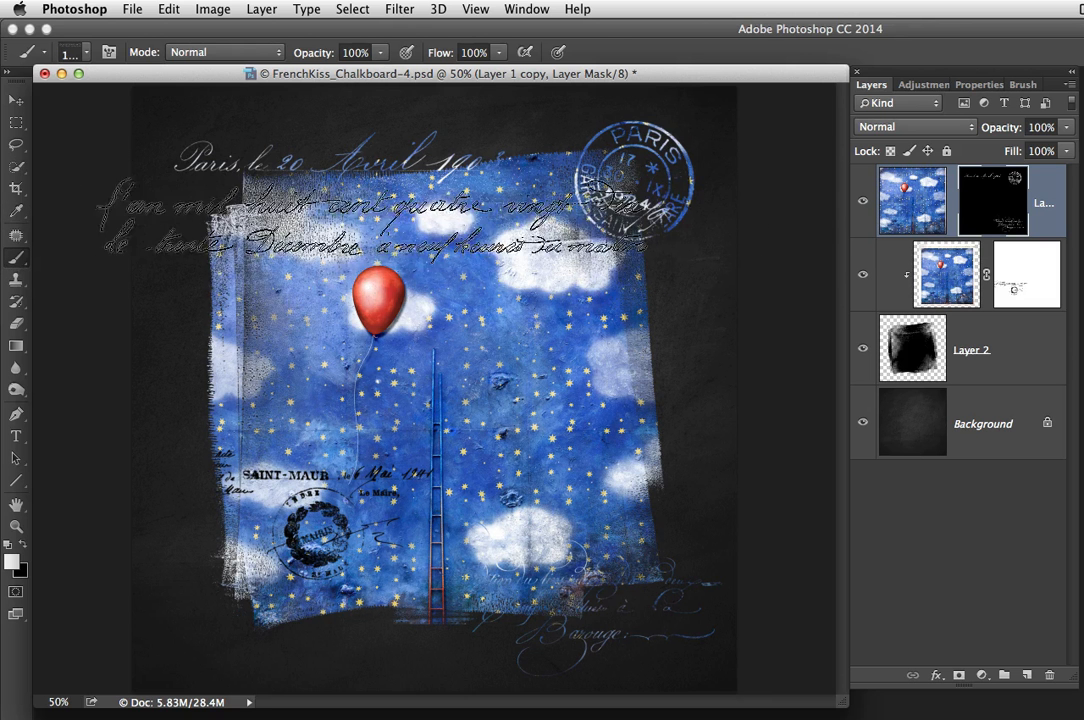
key(bracketleft)
key(bracketleft)
key(bracketleft)
key(bracketleft)
key(bracketleft)
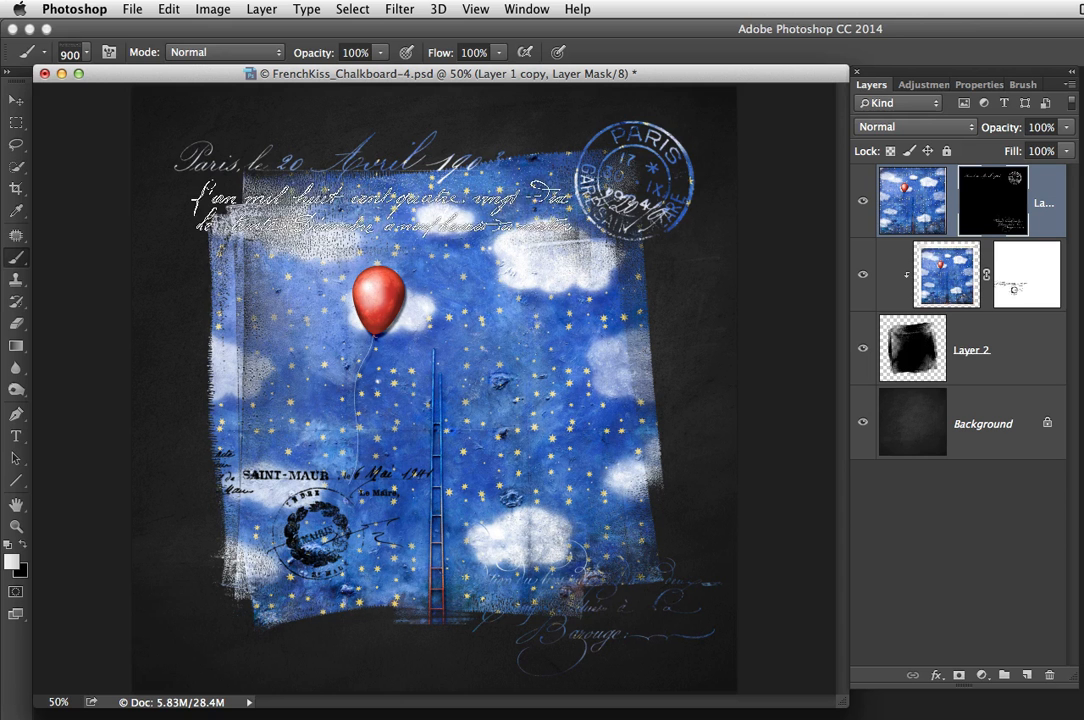
click(382, 210)
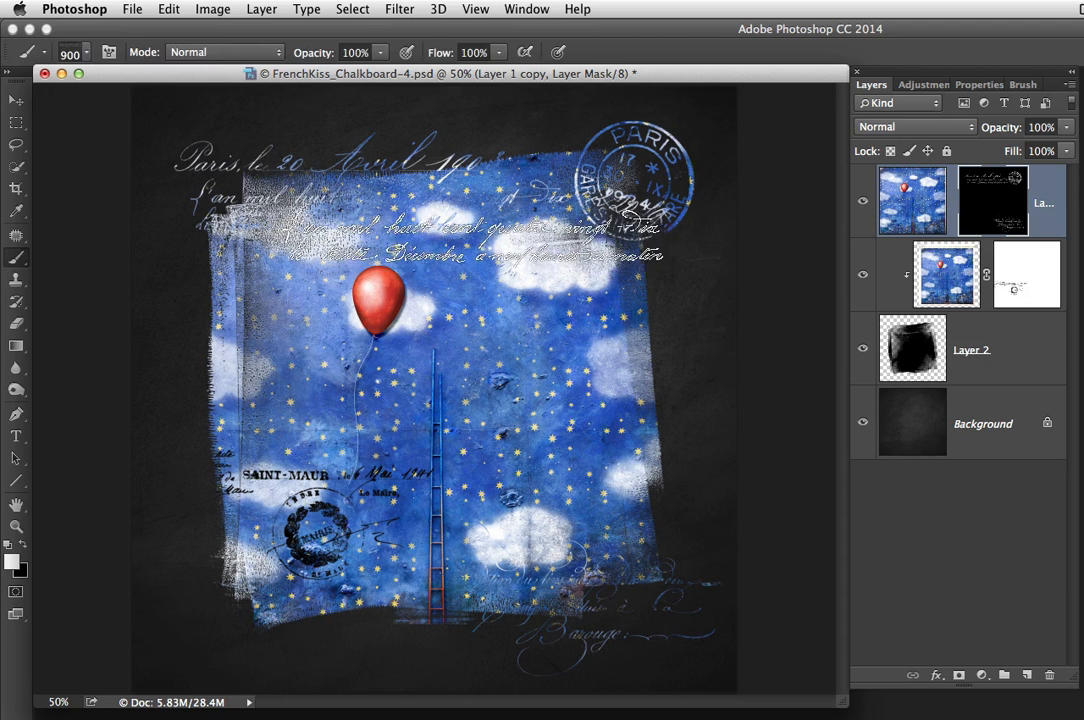
Load the brushed shape of Layer 2 as a selection
key(v)
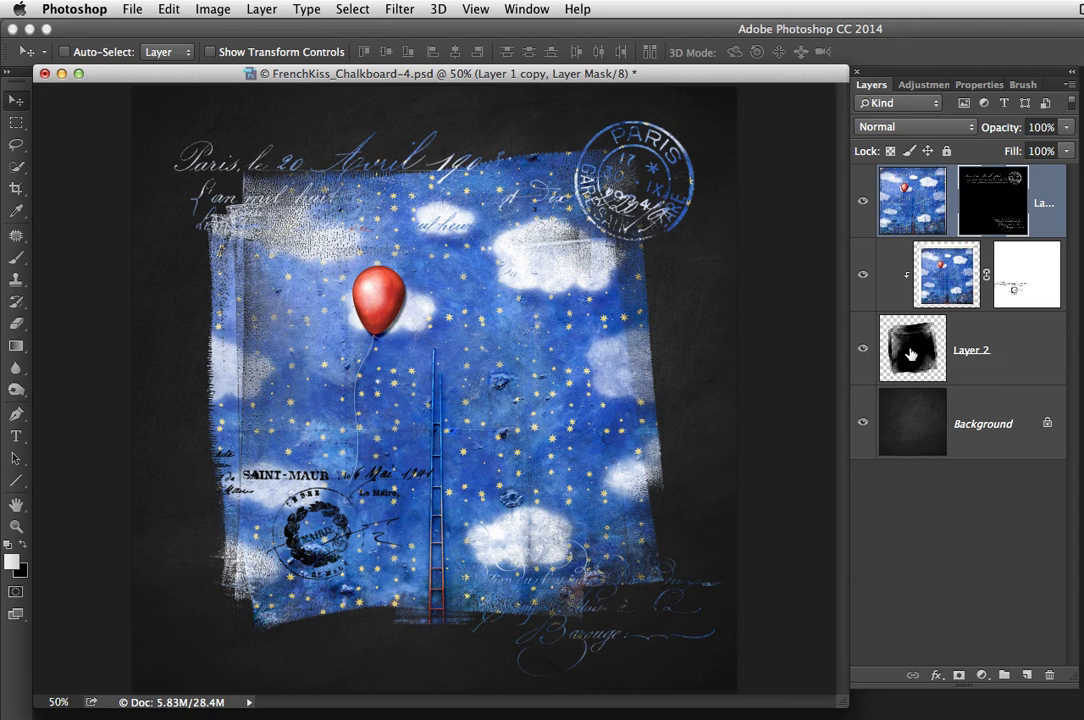
key(ctrl)
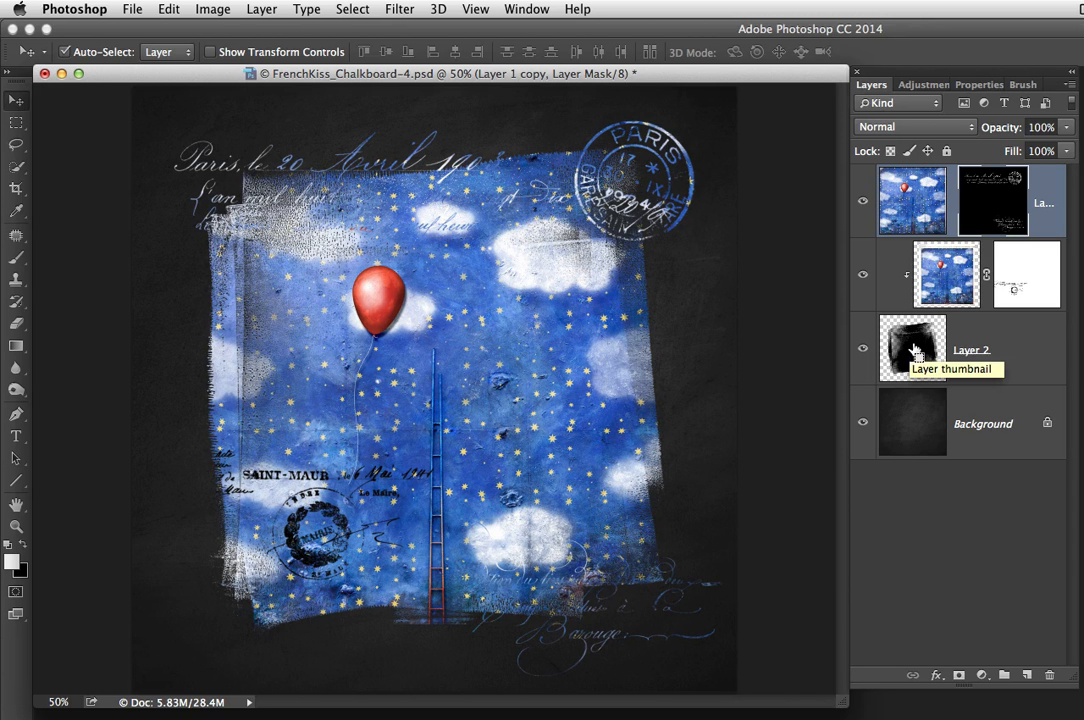
ctrl+click(913, 352)
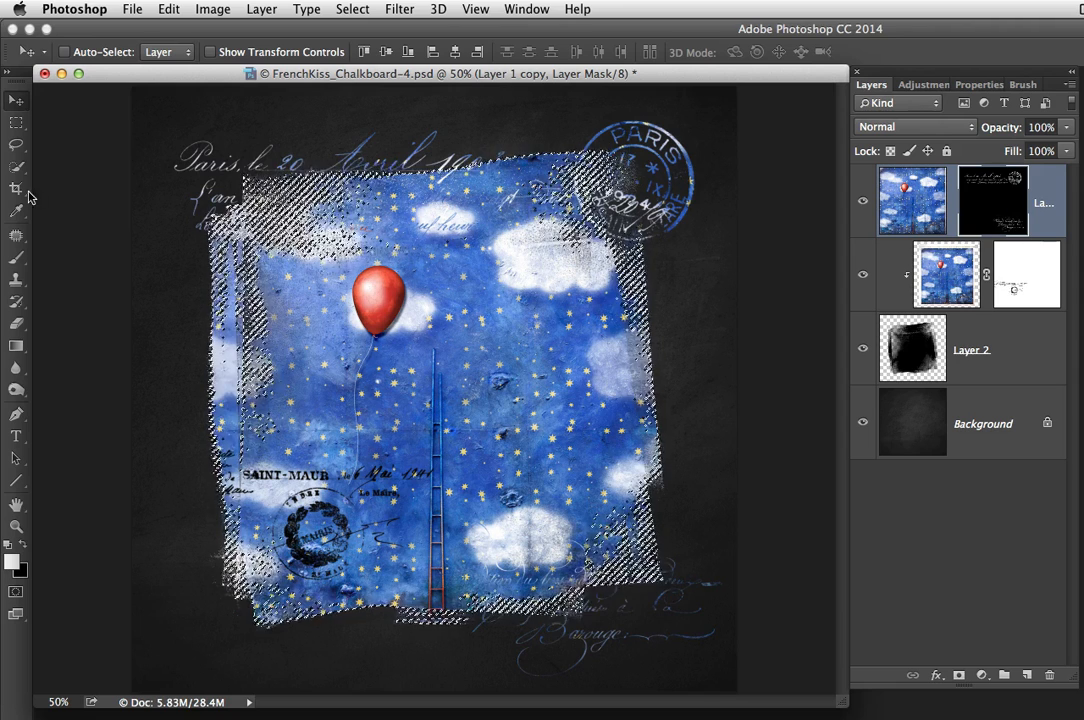
Switch to the Brush tool with the soft round brush tip and drop the active selection
click(16, 257)
click(87, 59)
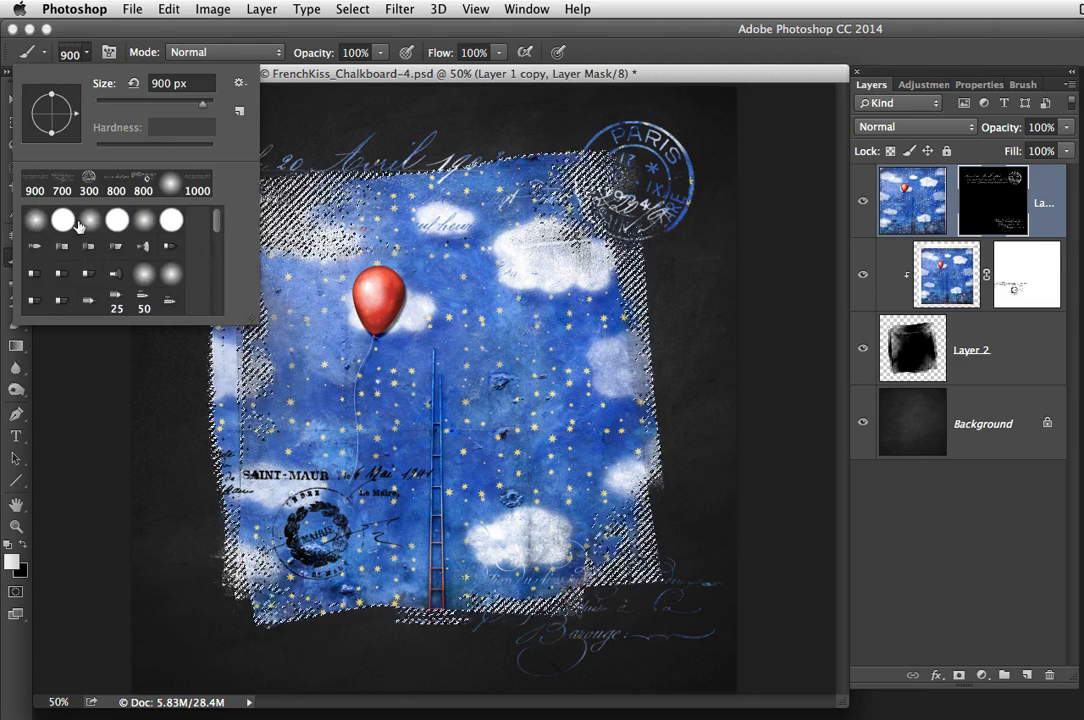
click(170, 183)
click(87, 59)
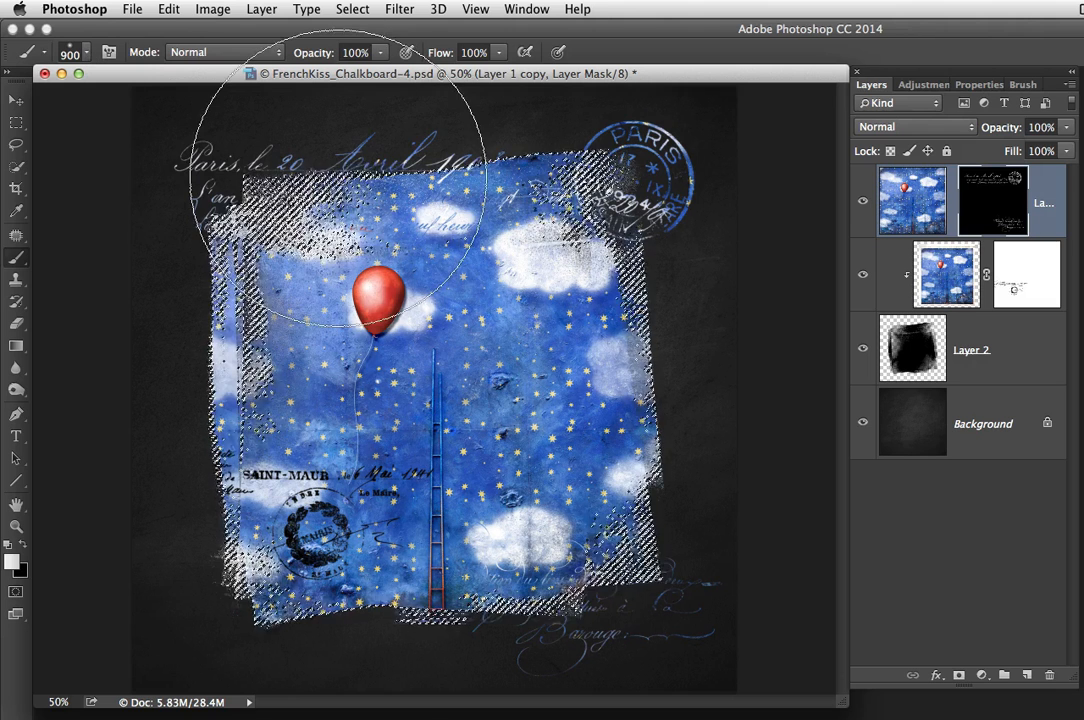
key(ctrl+d)
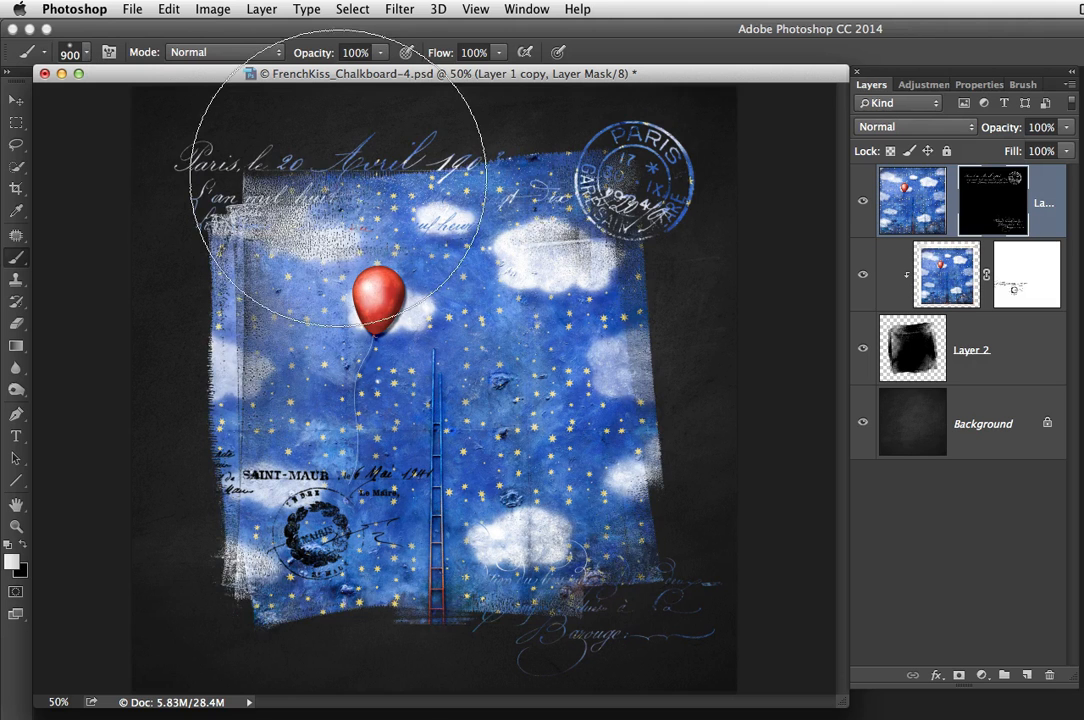
Try a 125 px white stroke on the mask over the script above the balloon, and undo it
key(bracketleft)
key(bracketleft)
key(bracketleft)
key(bracketleft)
key(bracketleft)
key(bracketleft)
key(bracketleft)
key(bracketleft)
key(bracketleft)
key(bracketleft)
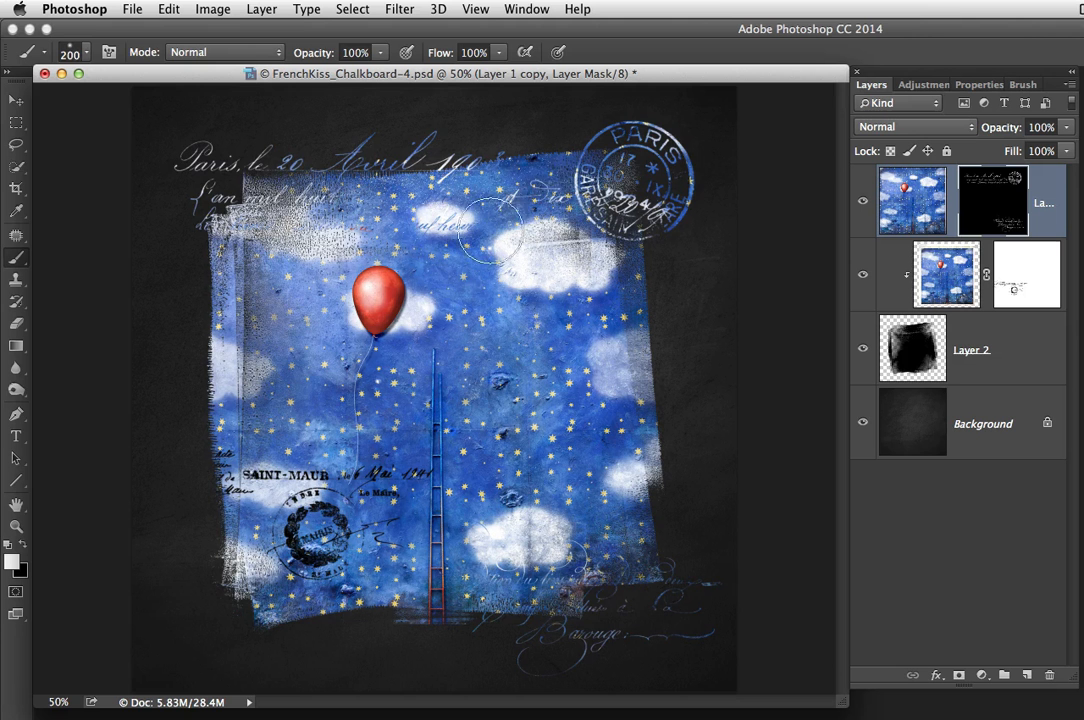
key(bracketleft)
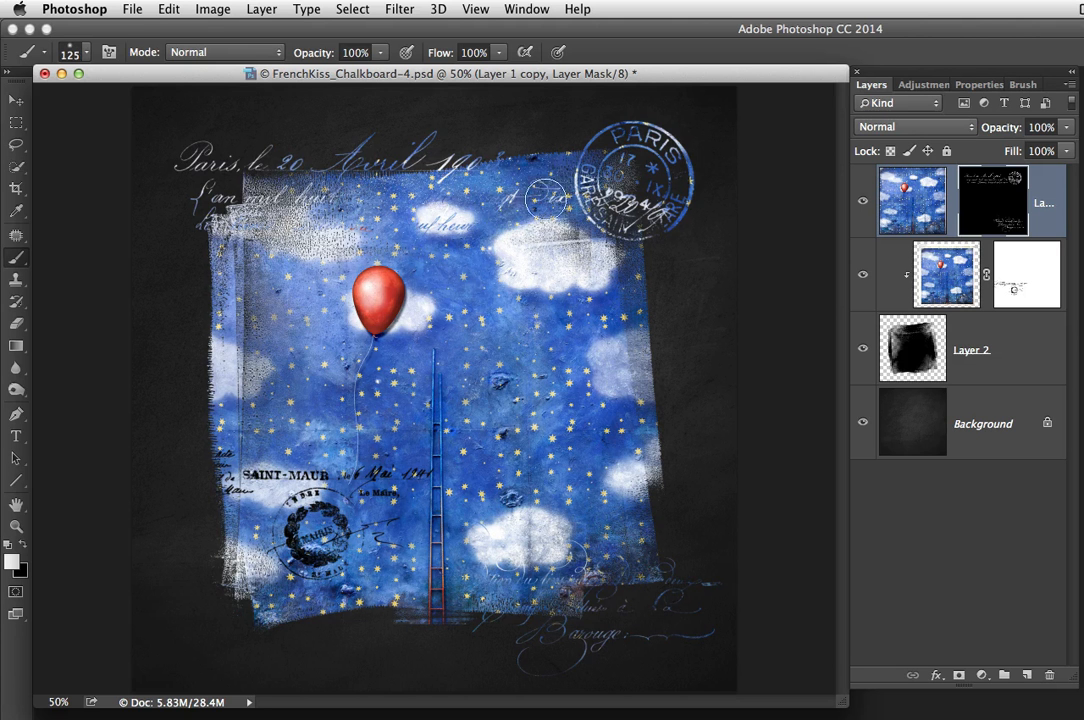
drag(548, 203, 441, 218)
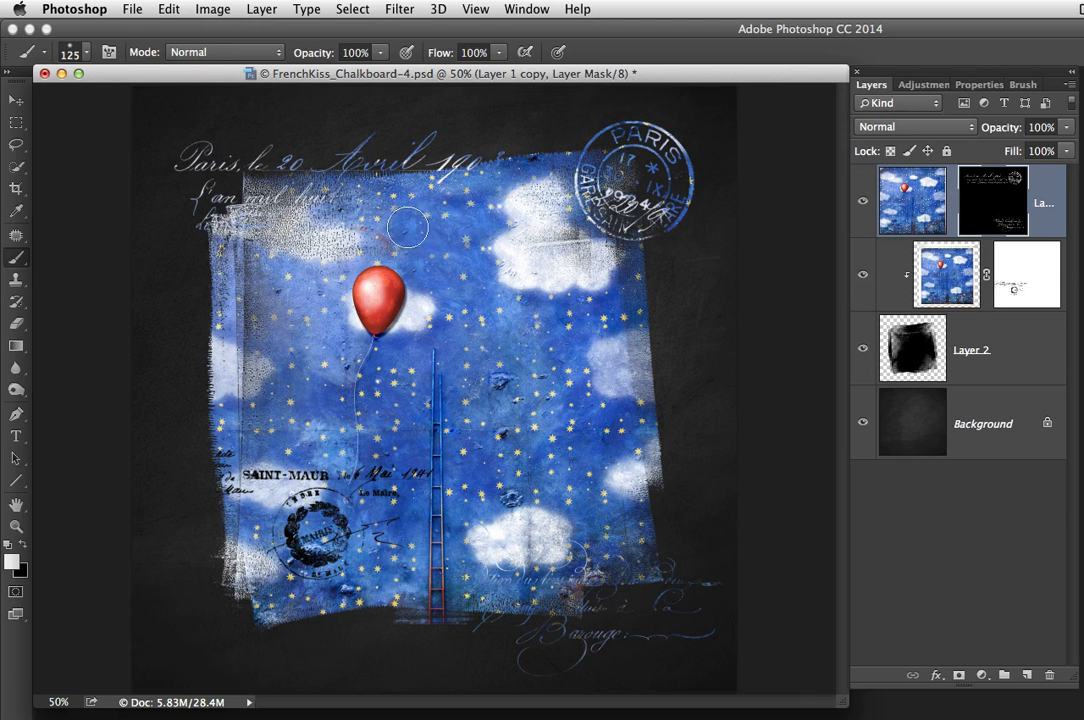
key(super+z)
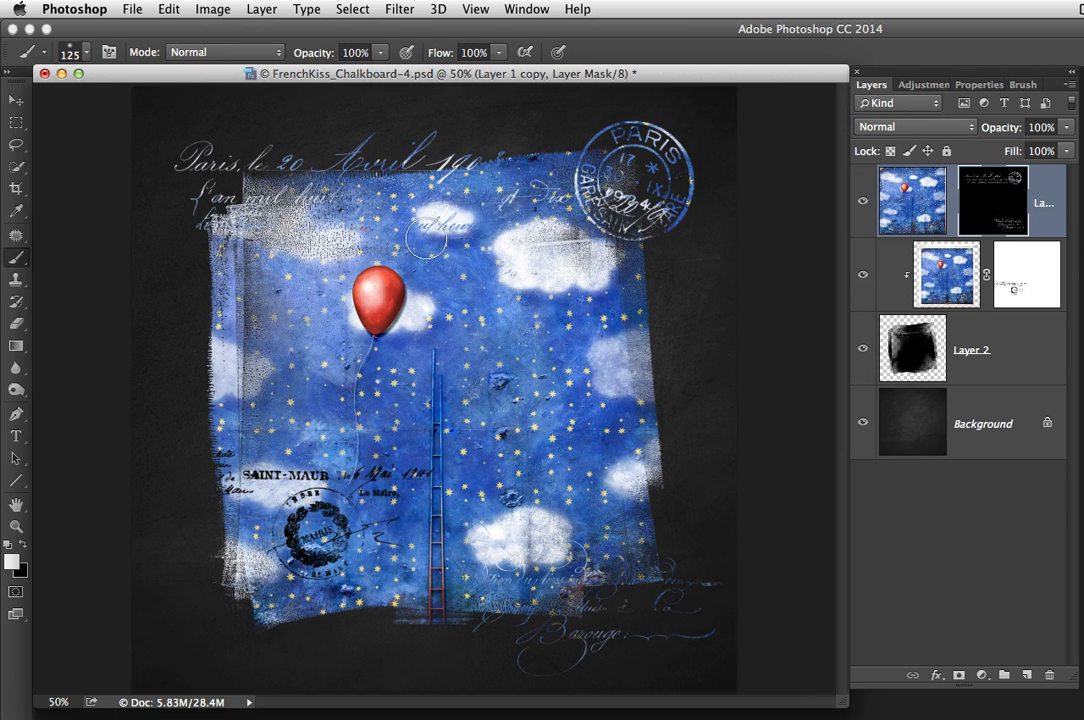
Paint black on the mask with a 90 px brush to hide the script over the sky and small cloud above the balloon
key(x)
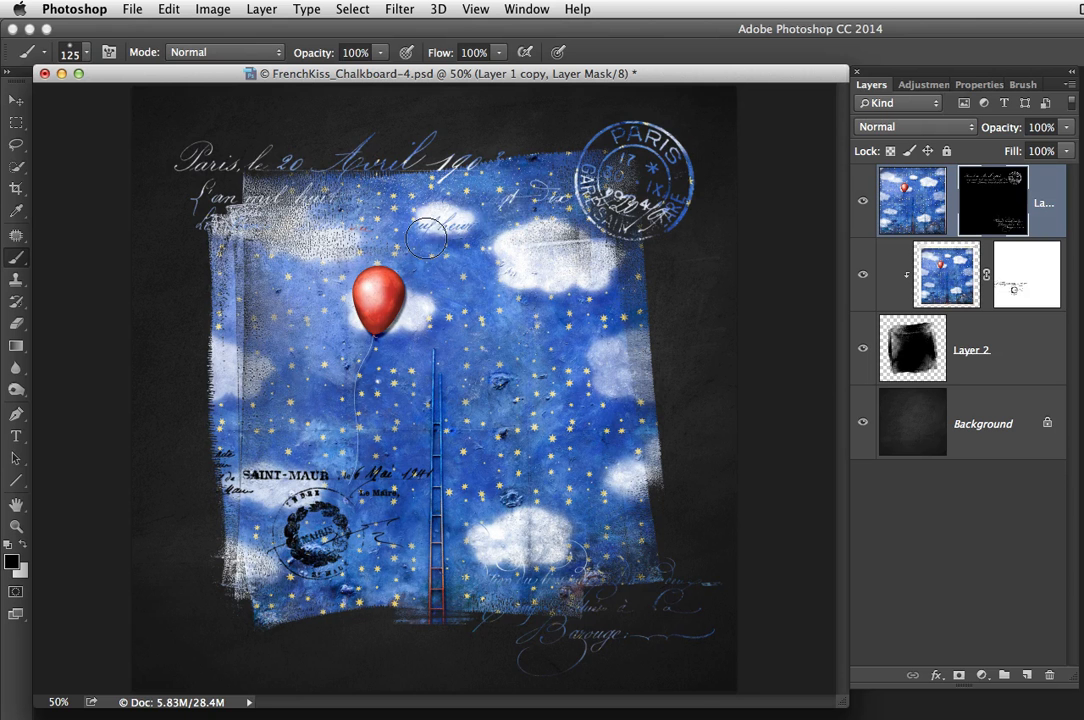
drag(517, 202, 432, 237)
key(super+z)
drag(535, 208, 550, 202)
key(super+z)
key(bracketleft)
key(bracketleft)
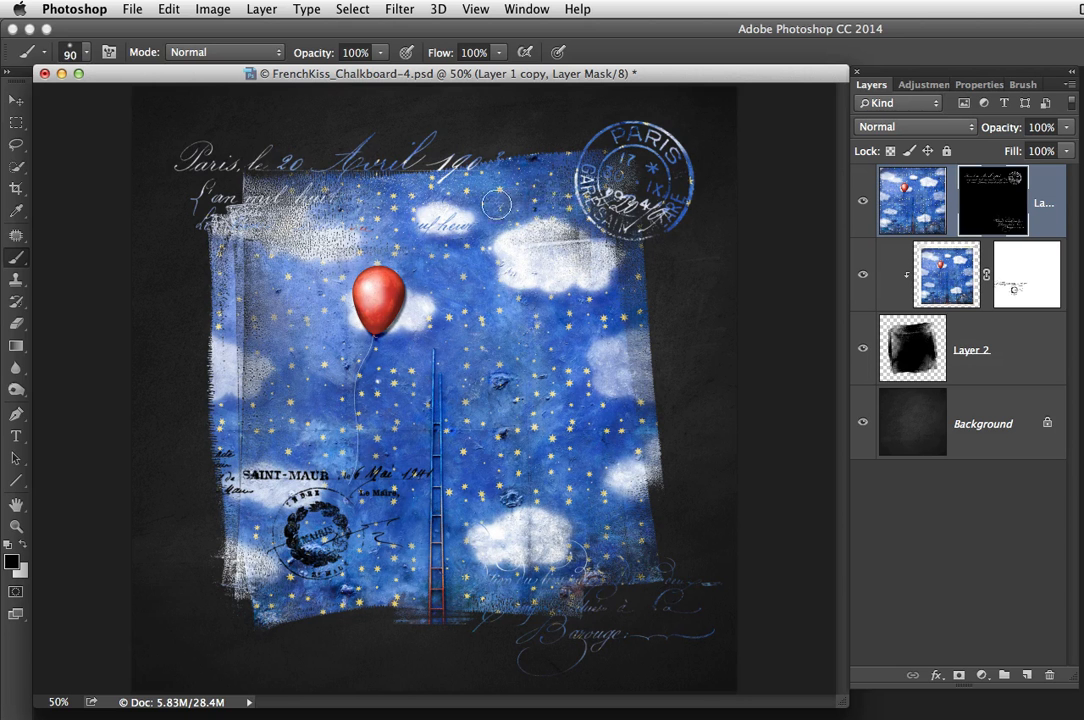
mouse_move(485, 217)
mouse_down()
mouse_move(382, 193)
mouse_move(285, 194)
mouse_up()
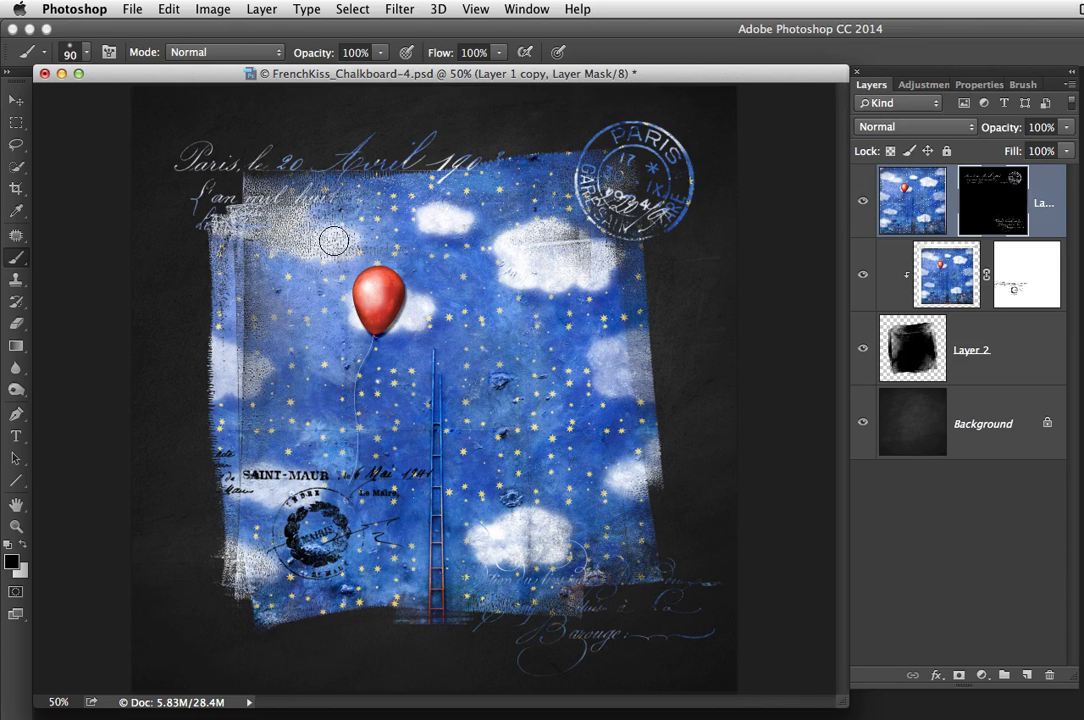
Fade the part of the flourished lower script that overlaps the picture, using a 175 px black brush on the mask
key(bracketright)
key(bracketright)
key(bracketright)
key(bracketright)
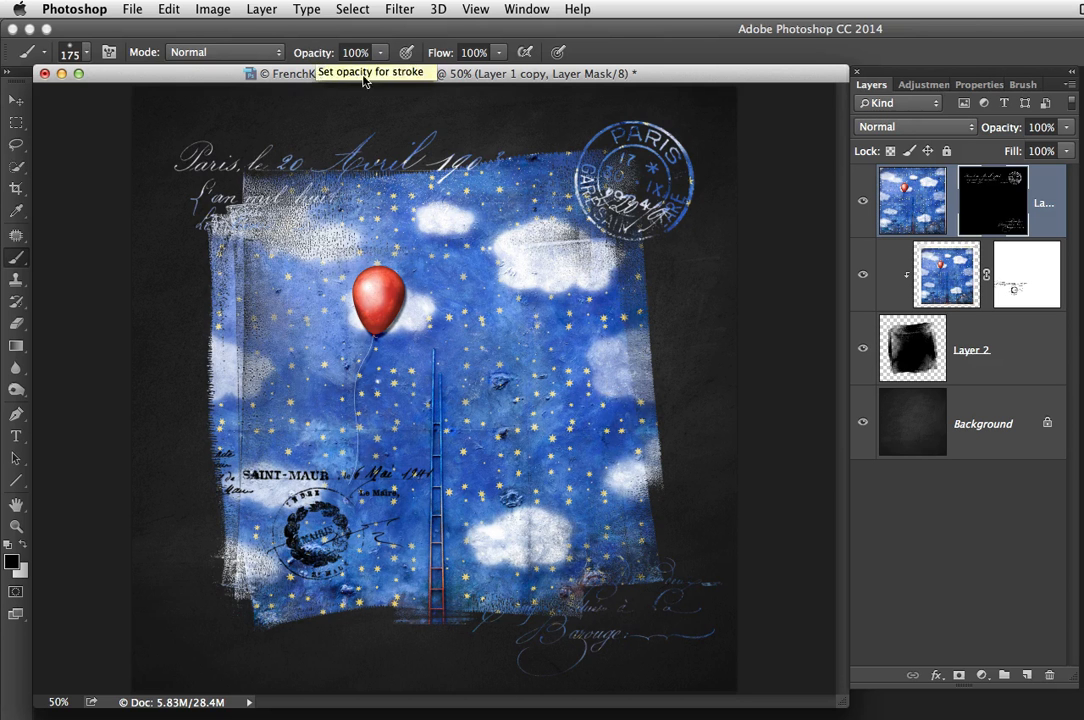
Try fading the Paris postmark's outer edge on the mask with a 200 px black brush at 40% opacity
key(4)
key(])
drag(665, 212, 695, 257)
key(super+z)
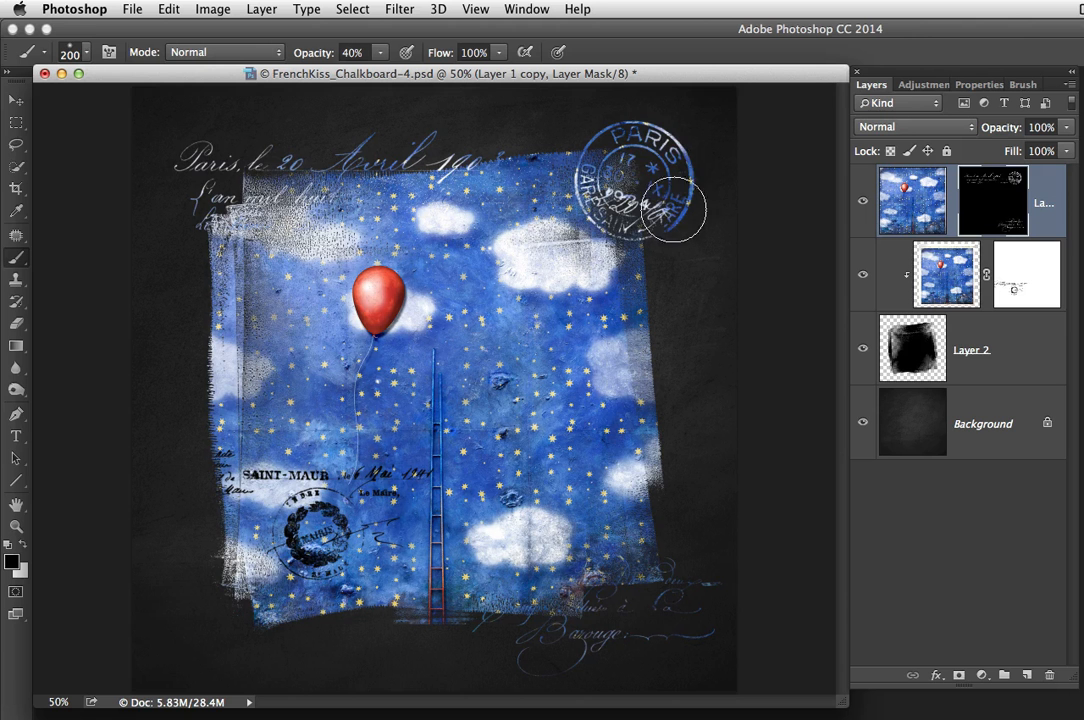
key(super+z)
click(352, 9)
click(372, 41)
mouse_move(697, 220)
mouse_down()
mouse_move(673, 172)
mouse_move(690, 212)
mouse_move(630, 185)
mouse_move(630, 455)
mouse_move(668, 199)
mouse_up()
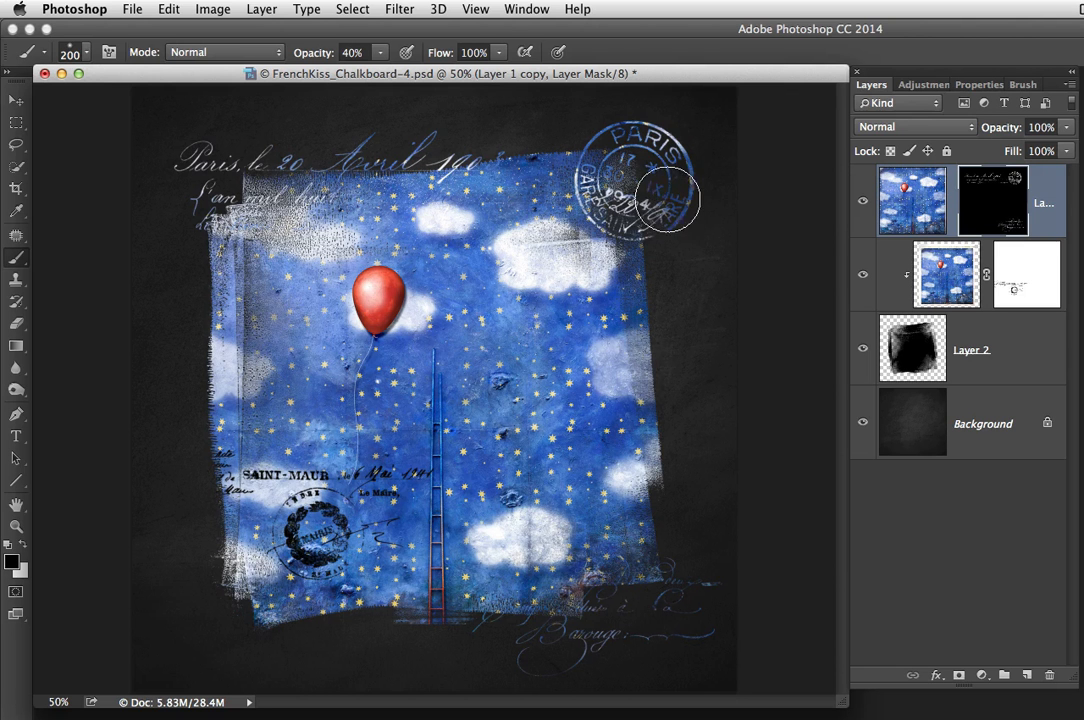
key(super+z)
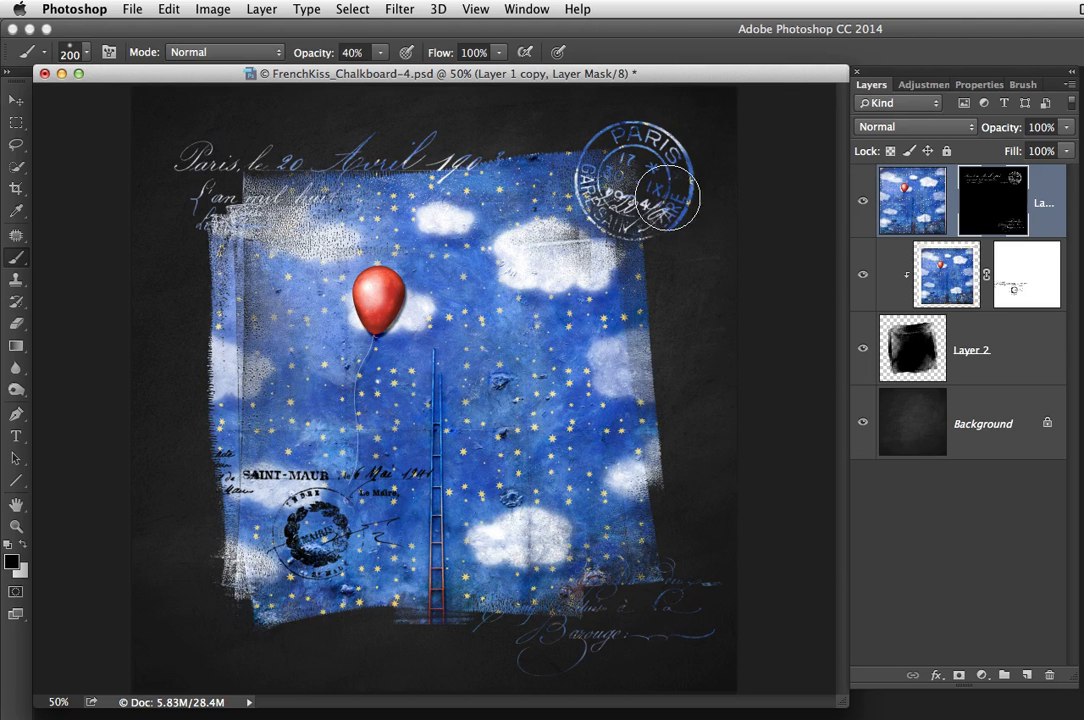
Fade the Paris postmark on the mask with the 200 px black brush at 60% opacity
key(6)
drag(656, 193, 750, 260)
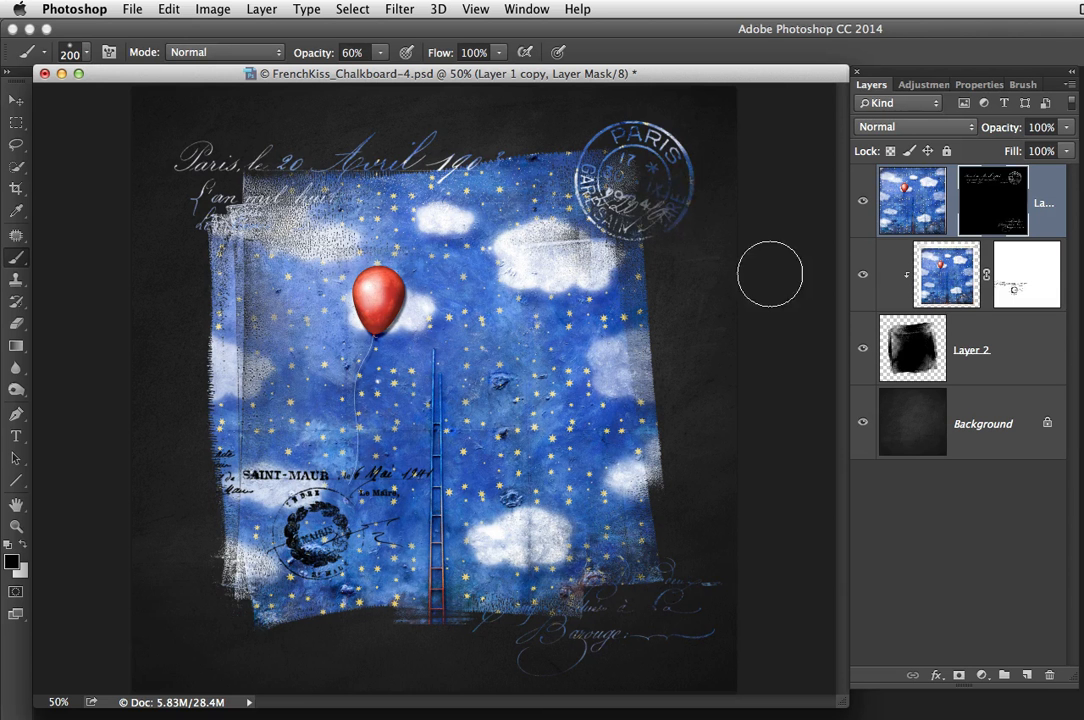
key(super+z)
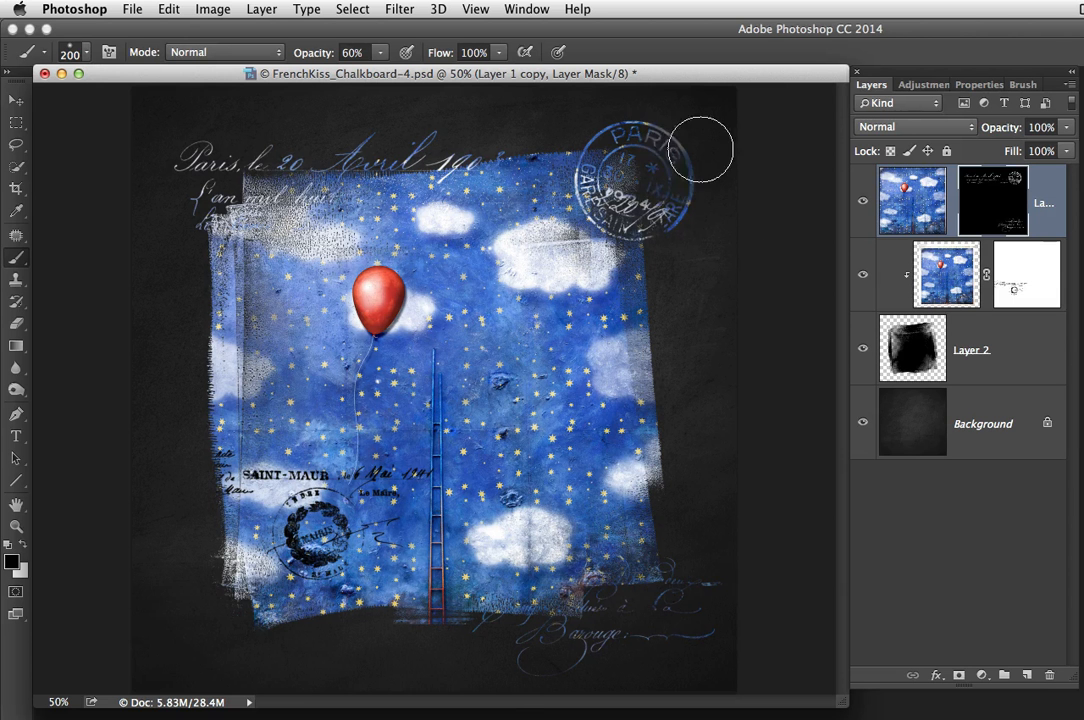
View the top layer's mask on its own to check the faded postmark and script, and return to the composite
alt+click(1012, 203)
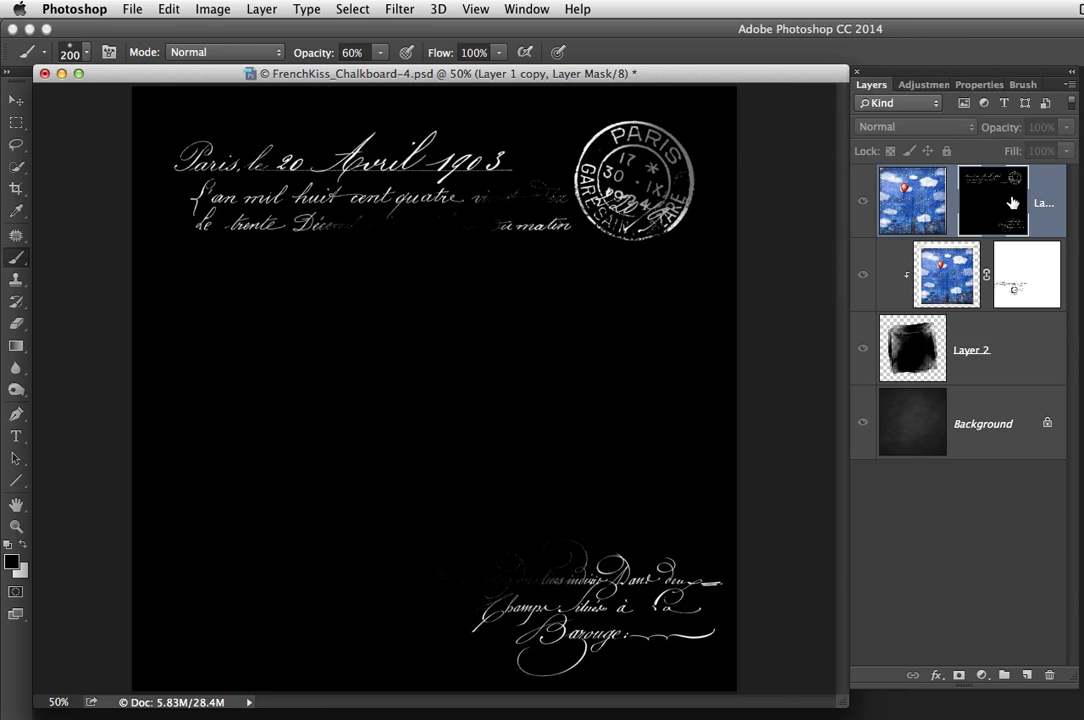
key(super+z)
key(super+z)
key(super+z)
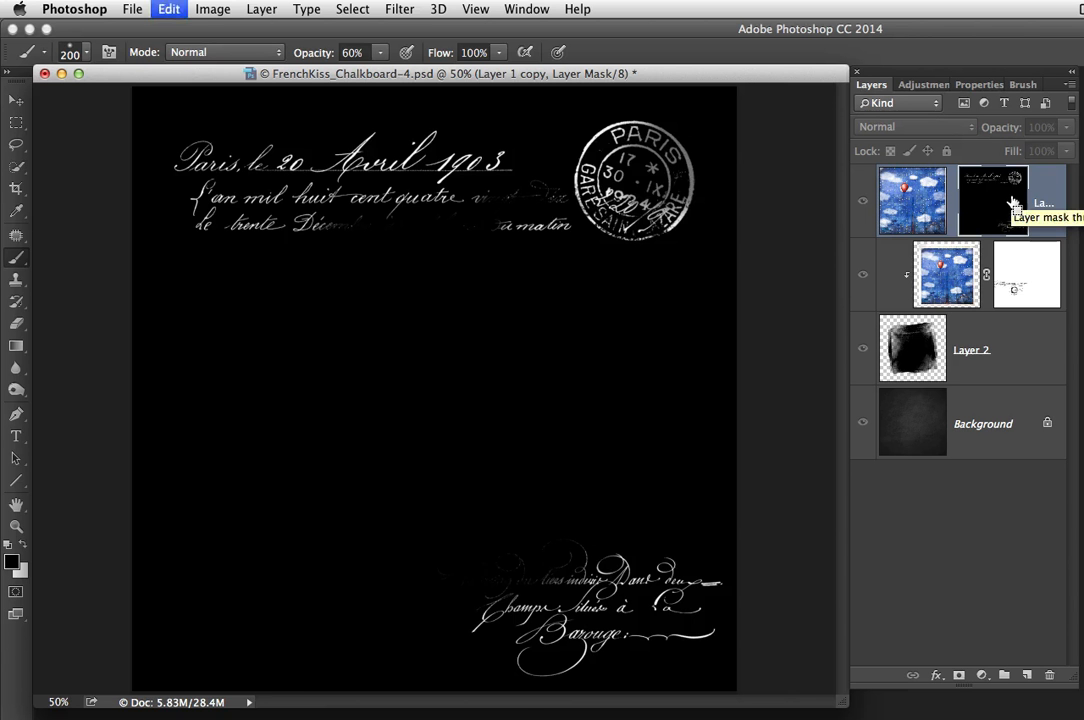
key(super+z)
alt+click(1012, 203)
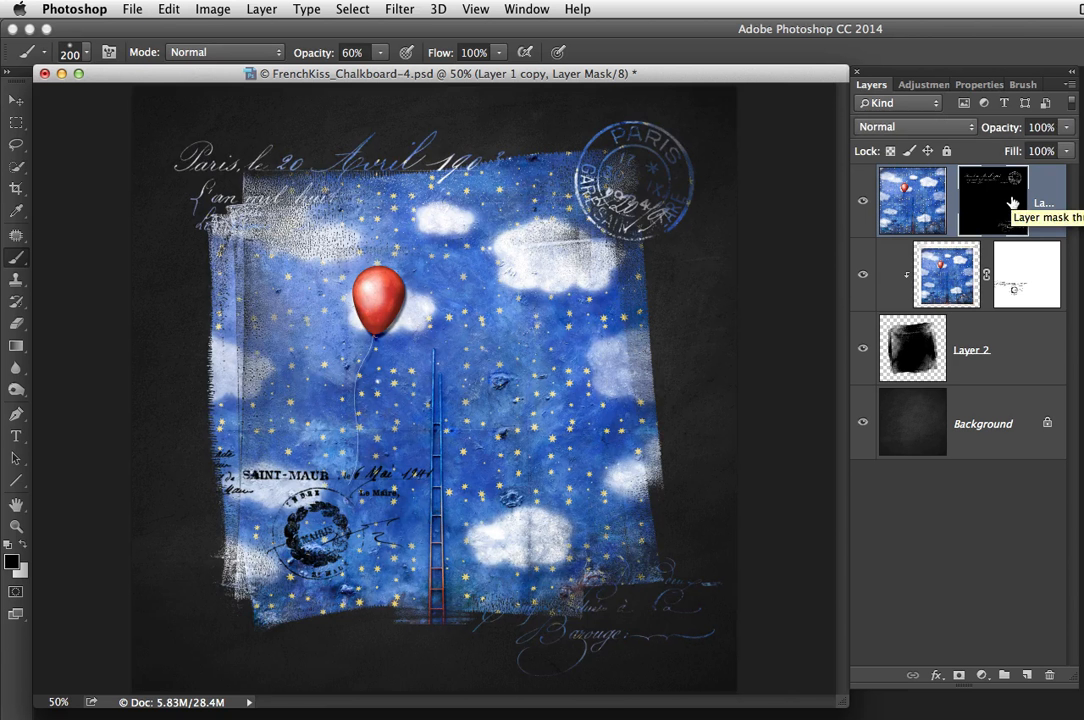
Add a Curves adjustment above the Background, with the black point at input 14, output 0 and a point at input 45, output 53
click(917, 418)
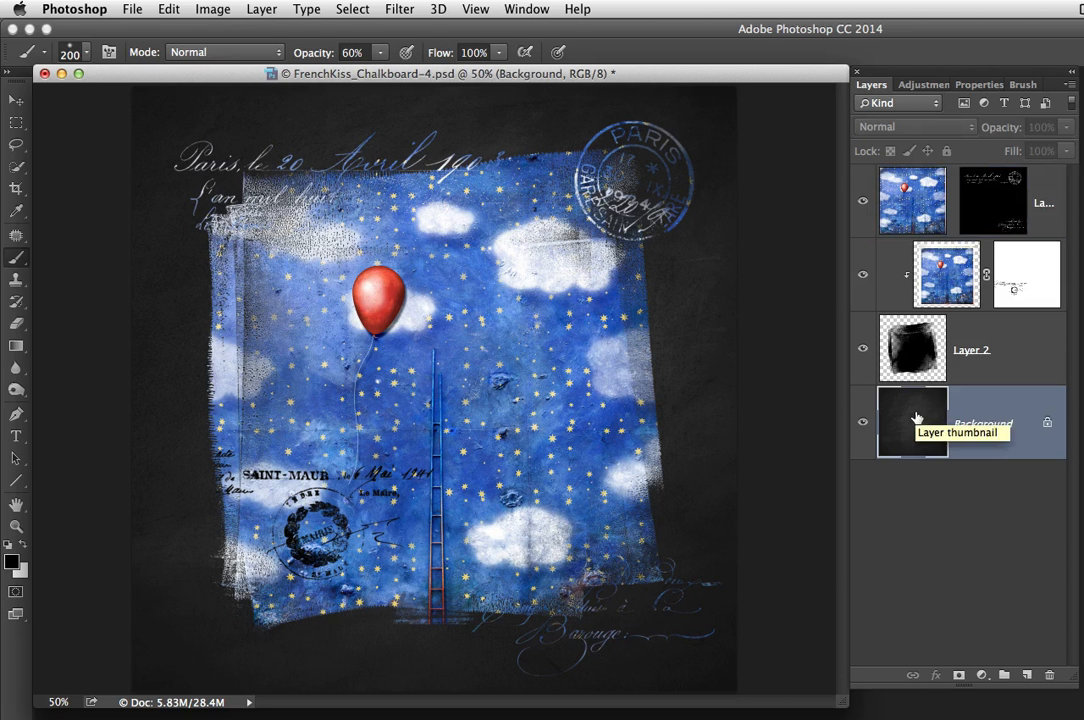
click(930, 86)
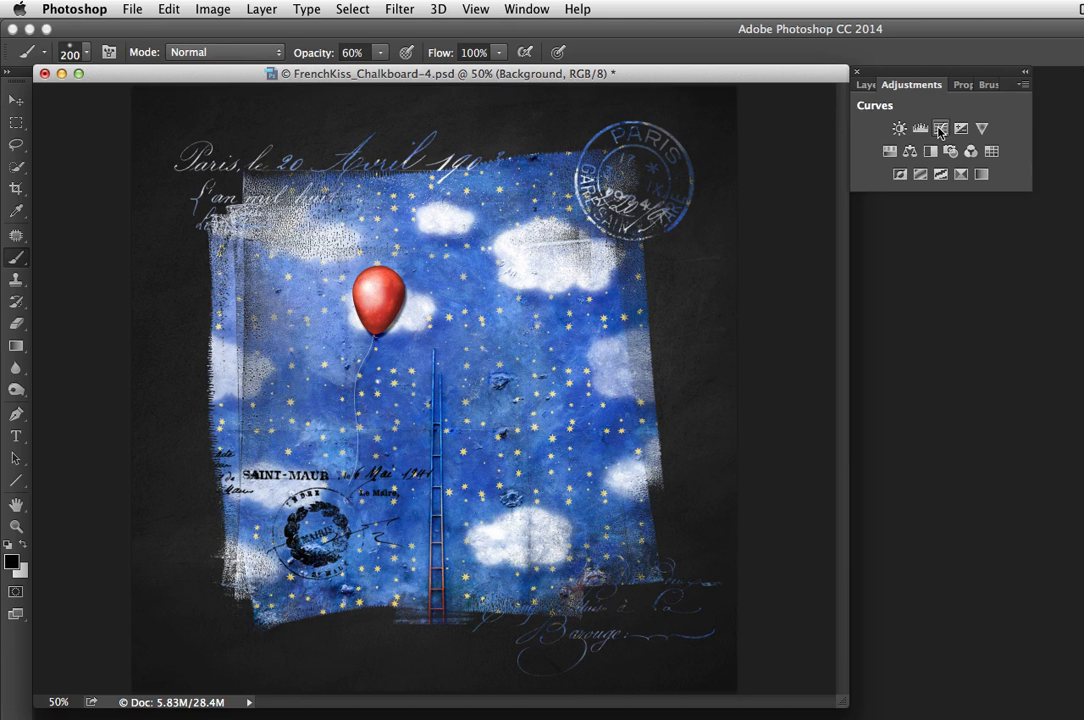
click(940, 129)
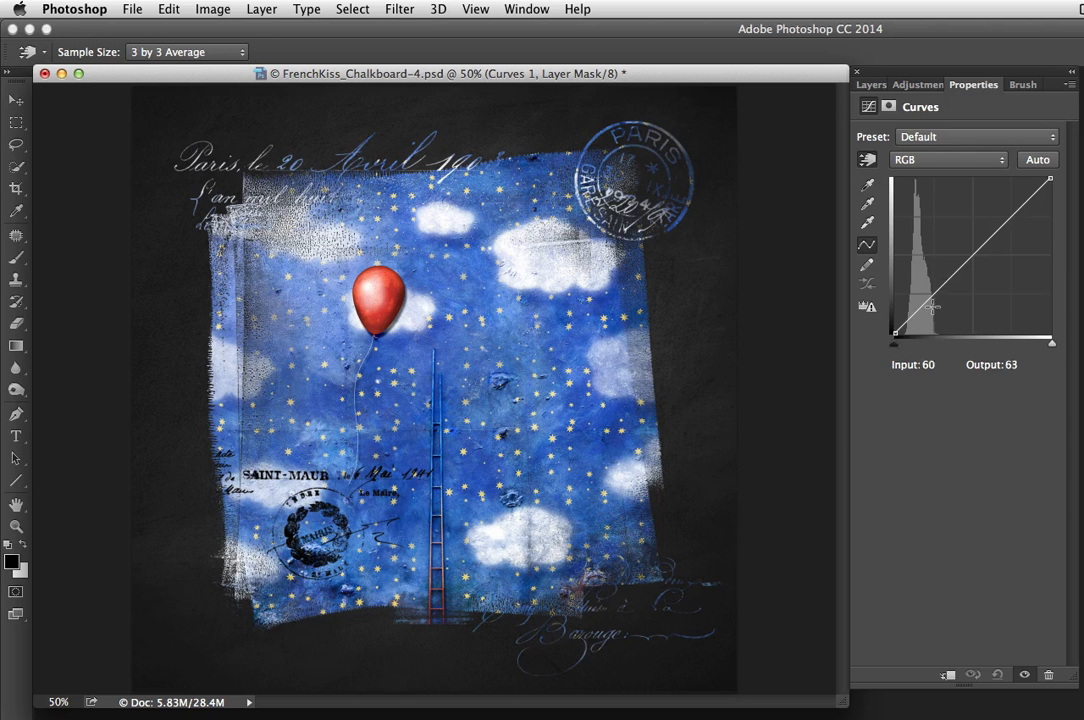
drag(895, 347, 902, 349)
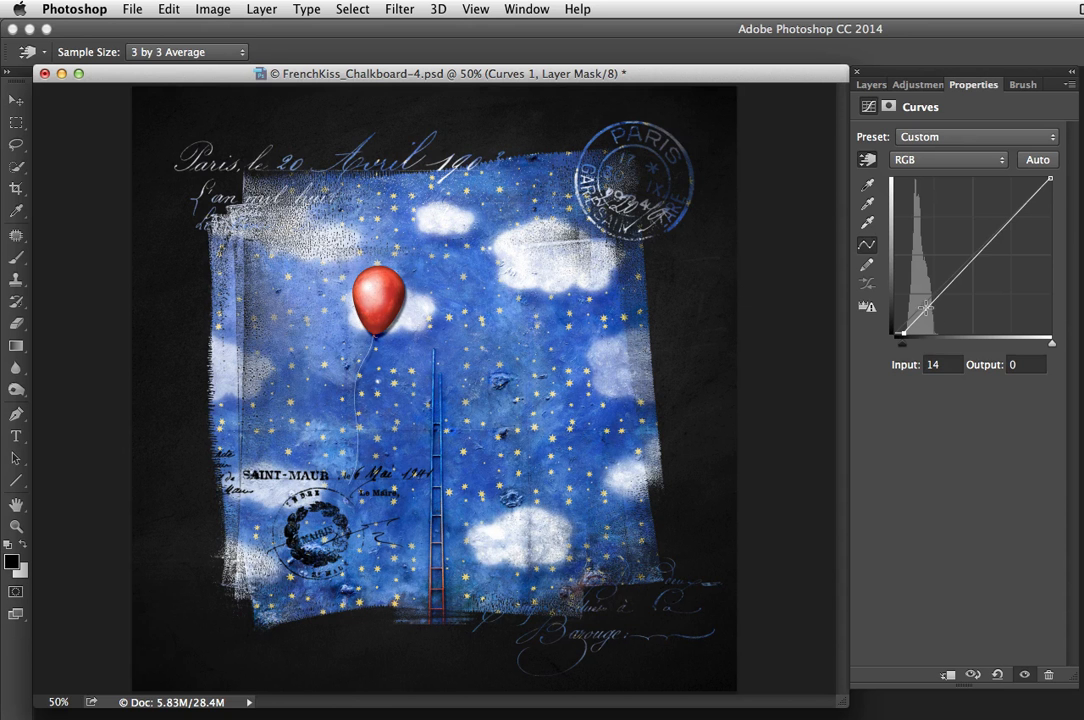
drag(926, 309, 924, 301)
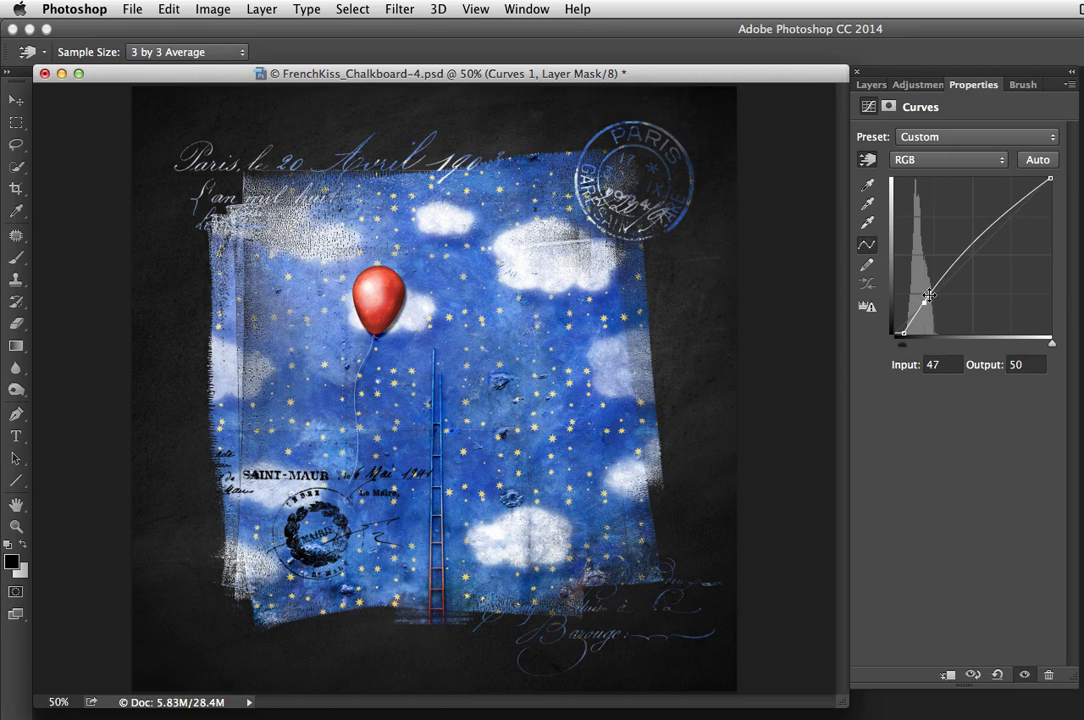
mouse_move(924, 302)
mouse_down()
mouse_move(913, 320)
mouse_move(924, 300)
mouse_up()
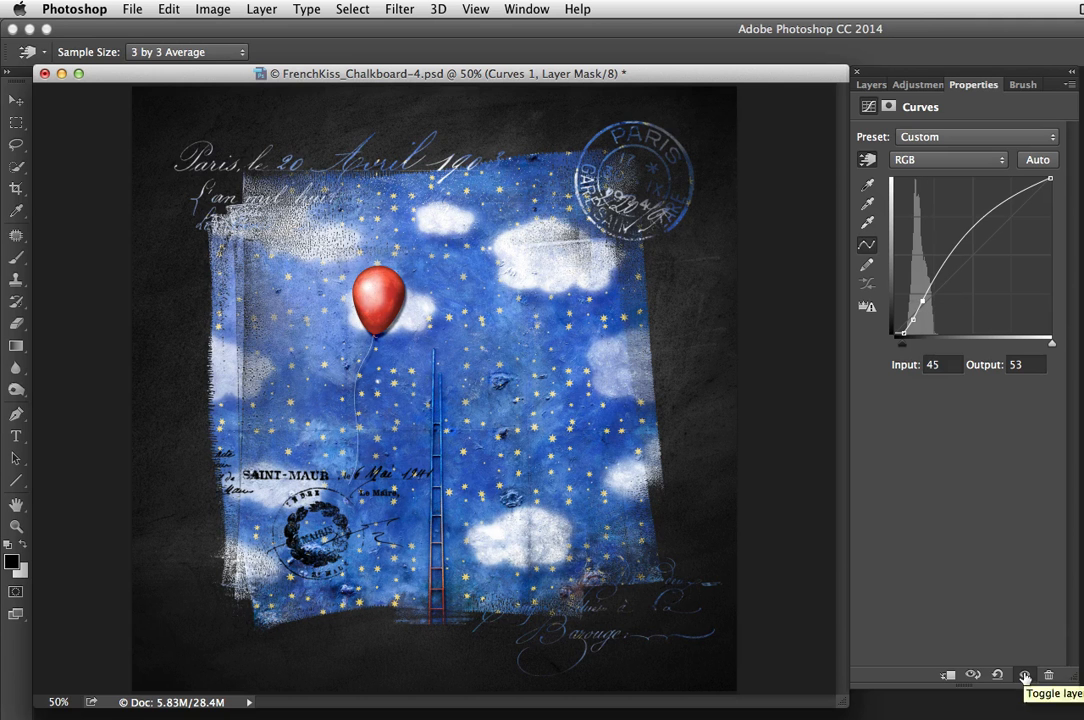
Examine the adjusted chalkboard up close, and compare the full composite with the Background layer shown alone
click(645, 345)
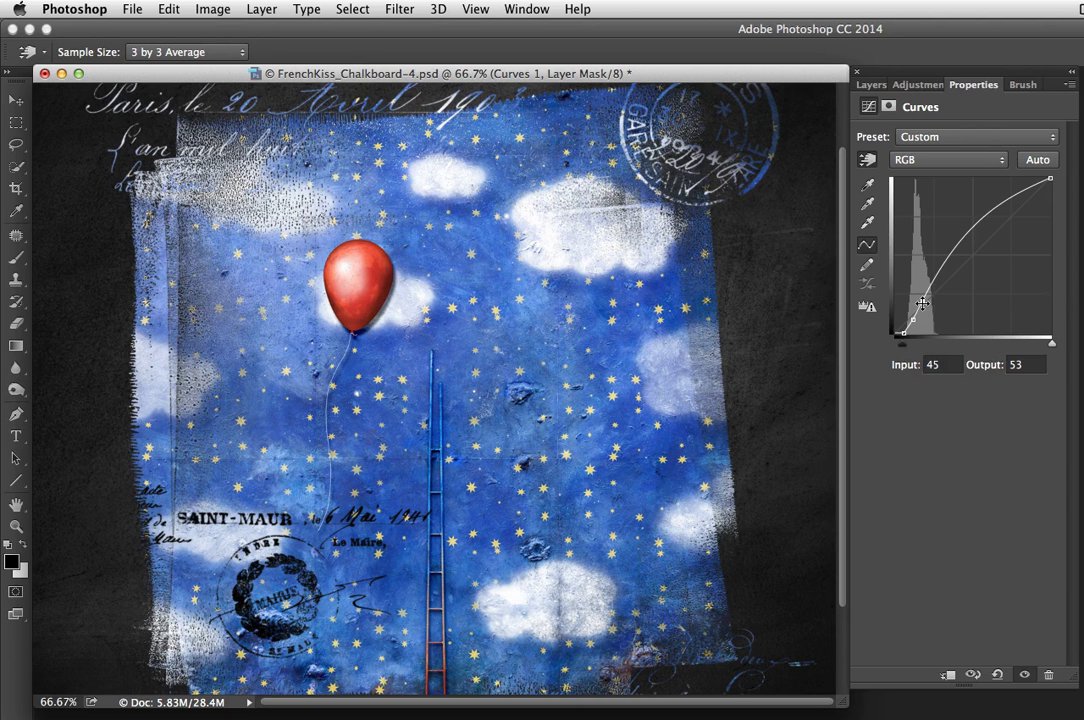
click(868, 83)
key(super+minus)
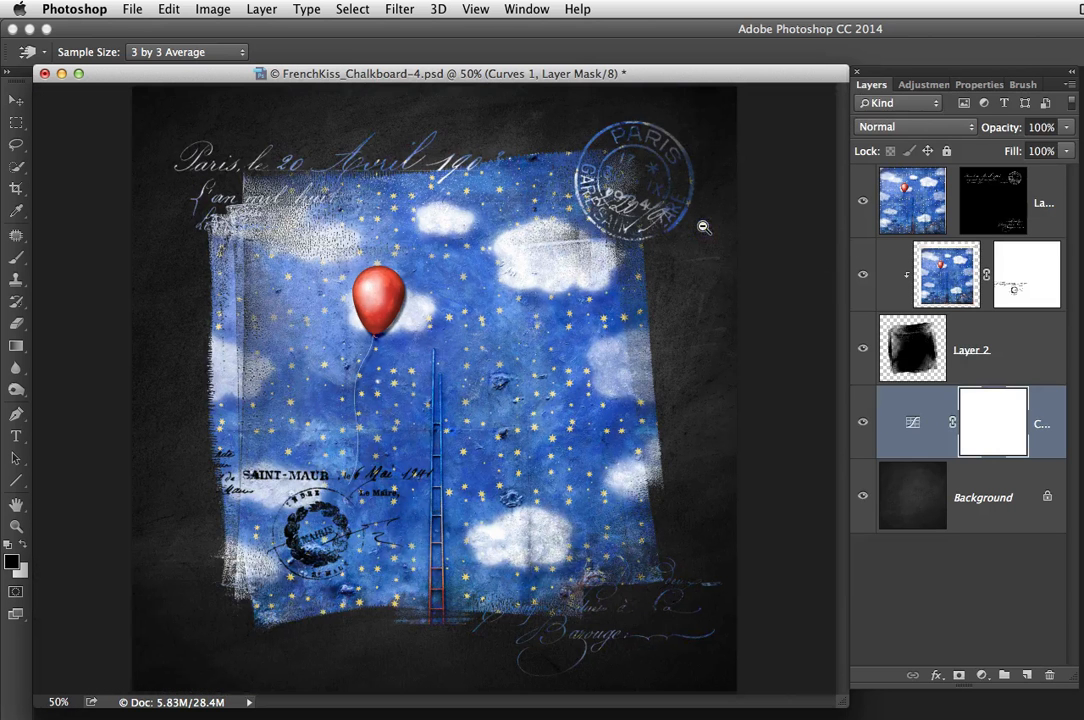
alt+click(863, 497)
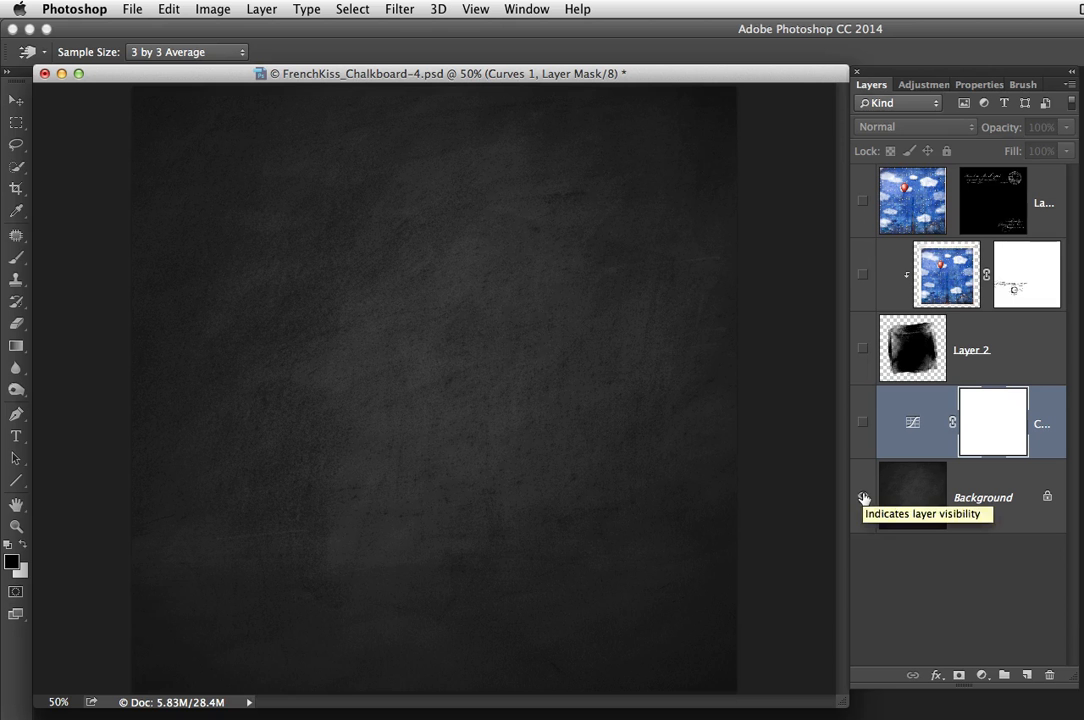
alt+click(863, 497)
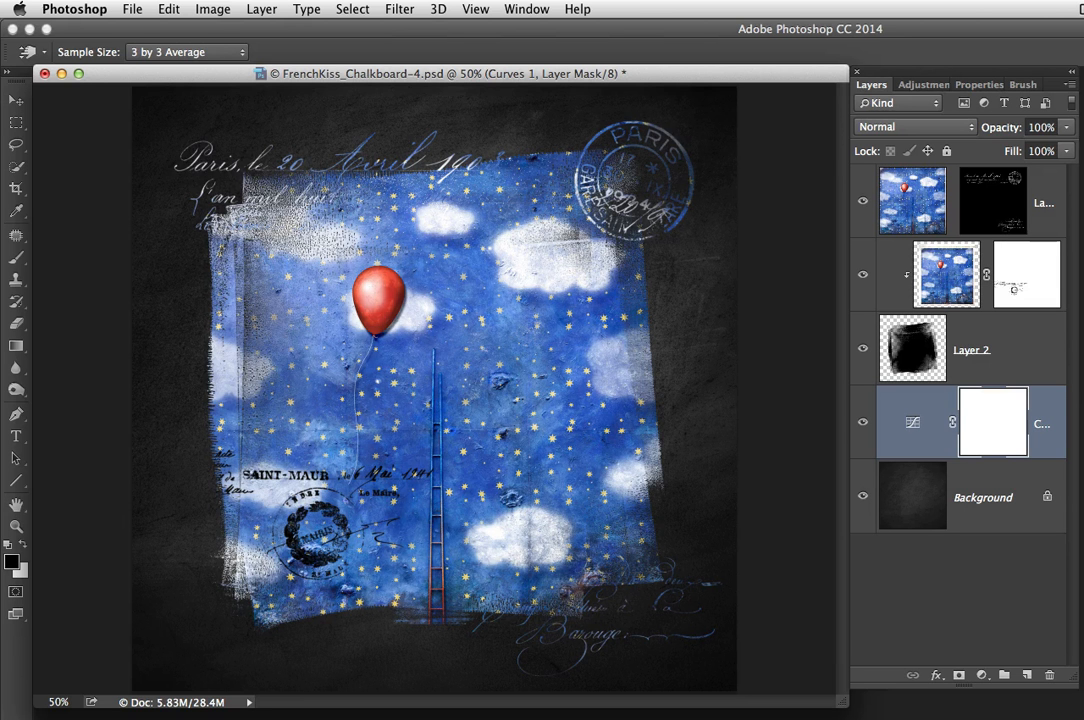
Paint the Paris postmark out of the top layer's mask with a 250 px black brush at 100% opacity
click(993, 202)
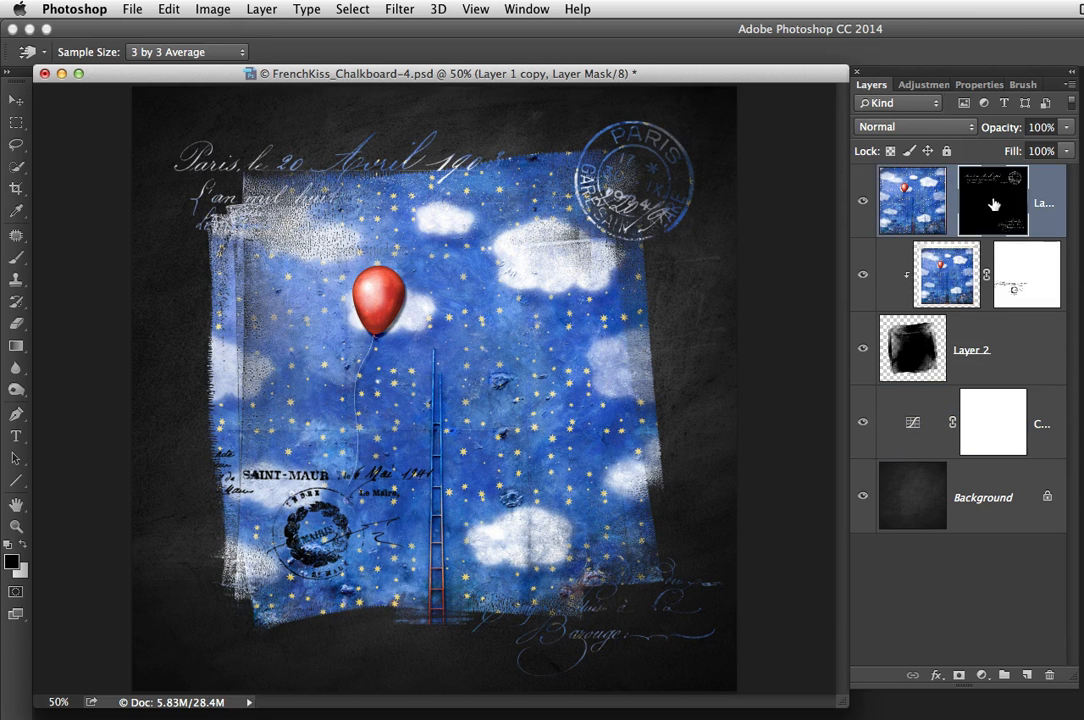
click(12, 261)
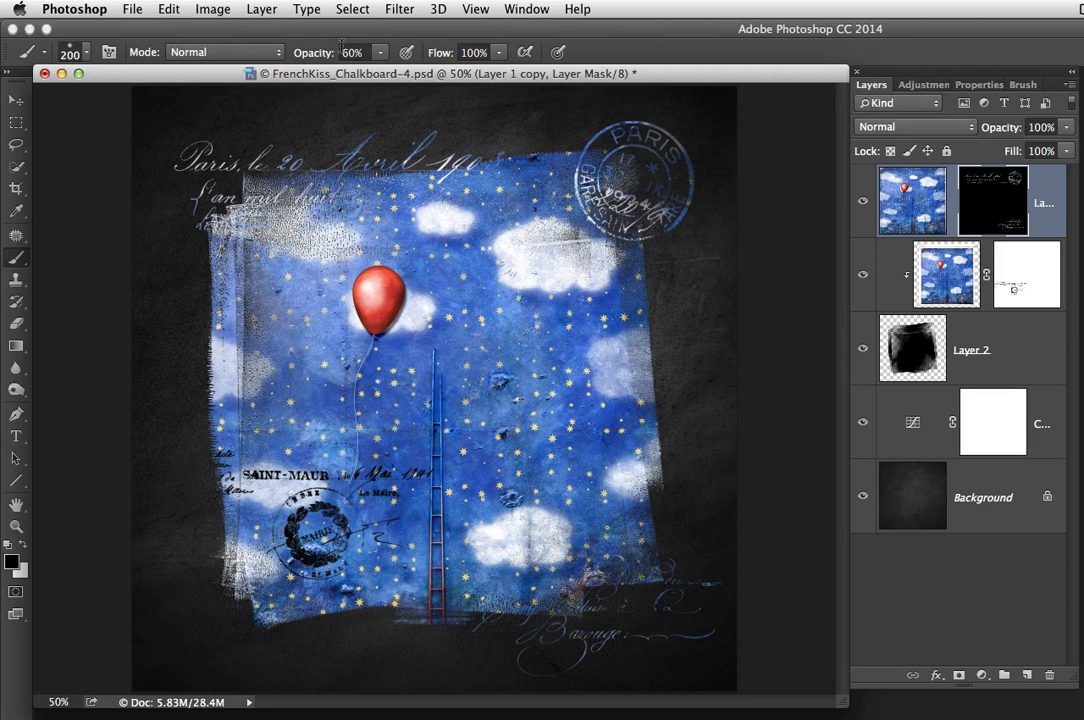
key(0)
key(bracketright)
key(bracketright)
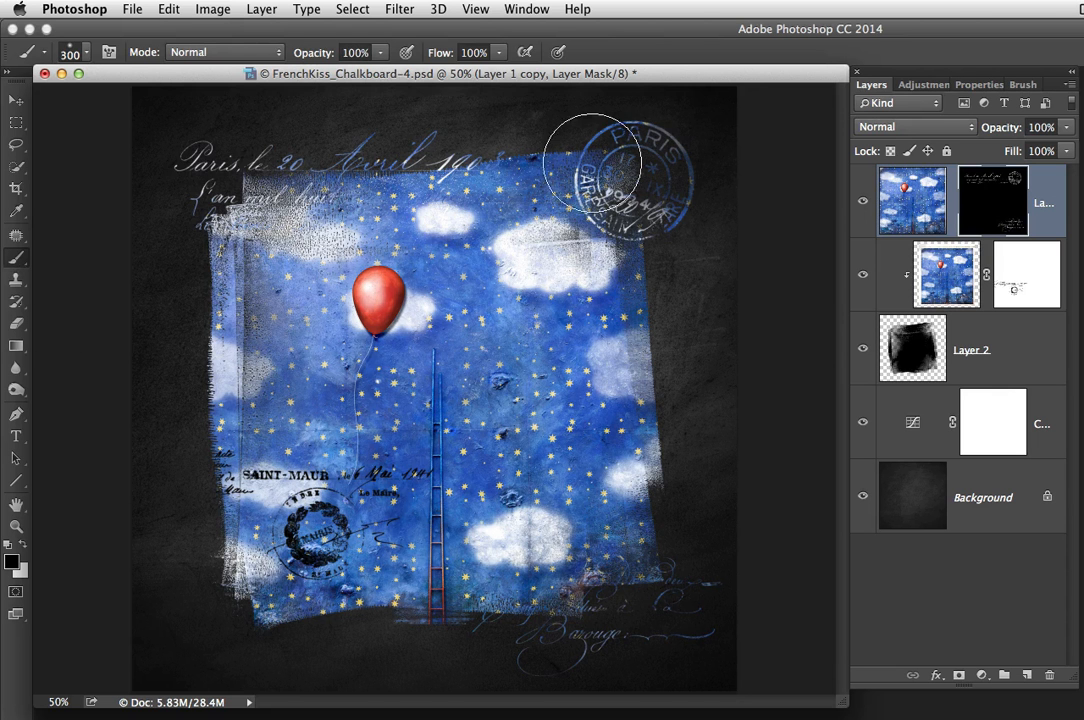
mouse_move(592, 163)
mouse_down()
mouse_move(613, 192)
mouse_move(648, 207)
mouse_move(648, 220)
mouse_move(666, 204)
mouse_move(629, 142)
mouse_up()
key(super+z)
key(bracketleft)
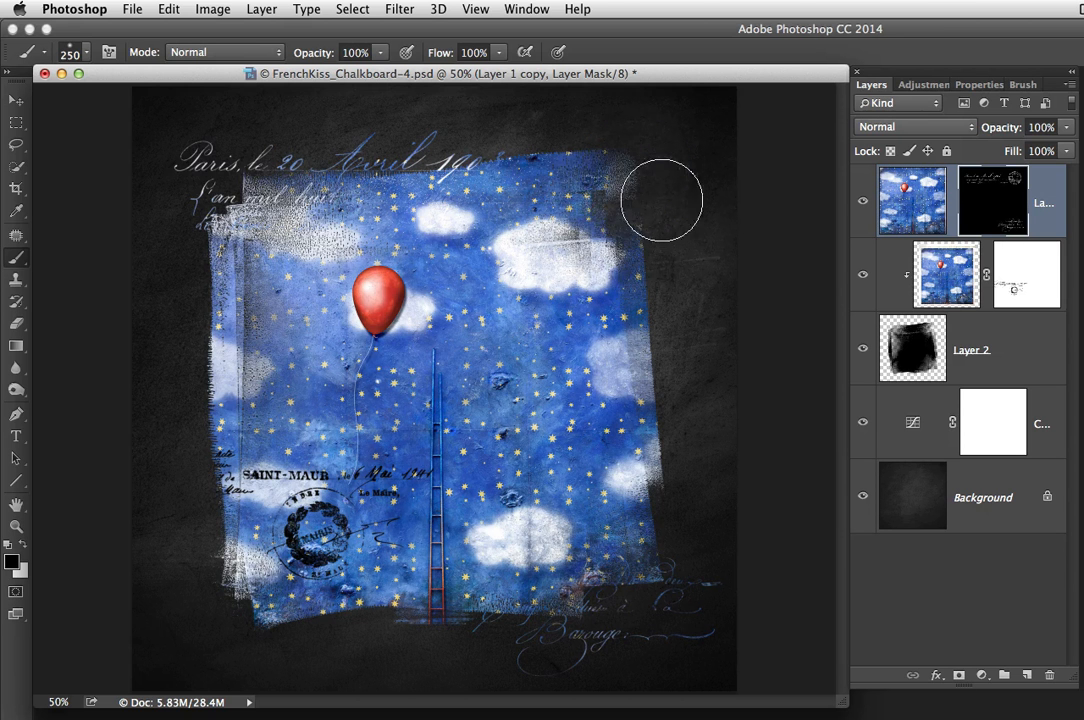
View the top layer's mask on its own, undo the removal of the postmark, and return to the composite
alt+click(986, 222)
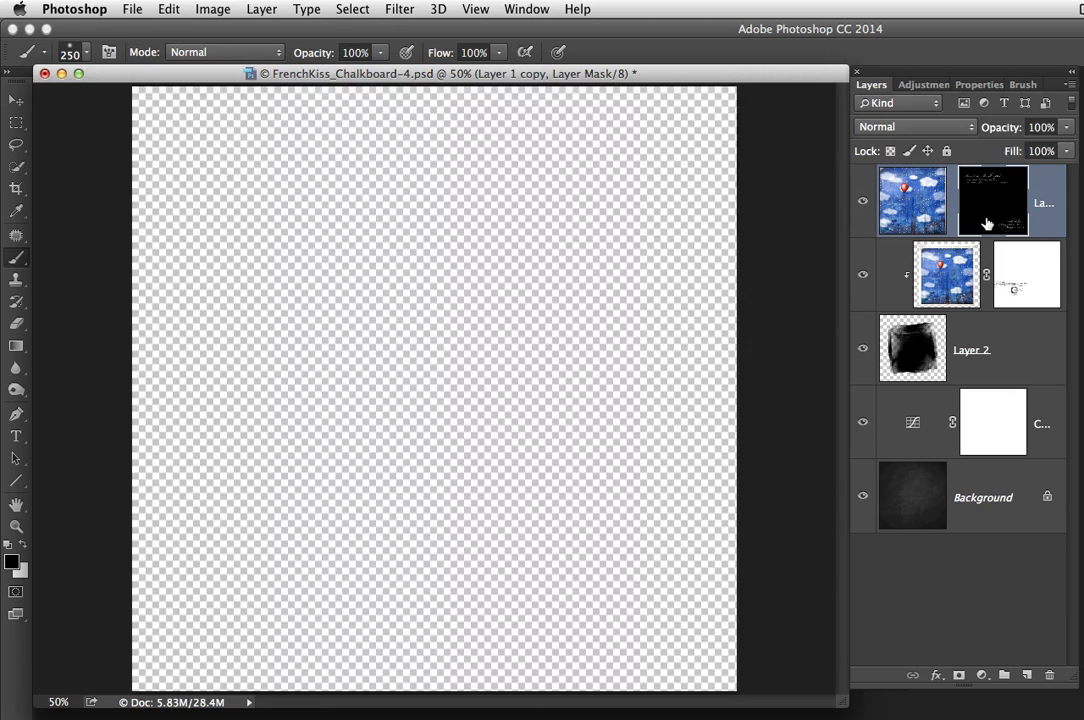
key(super+z)
key(super+z)
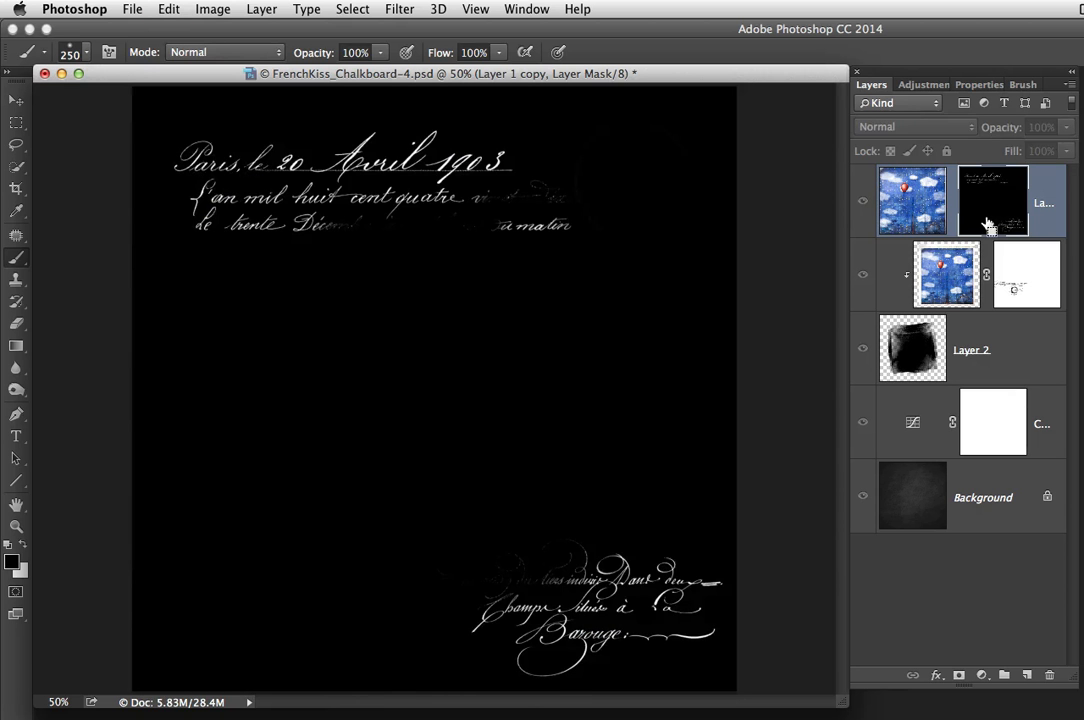
key(super+z)
alt+click(995, 215)
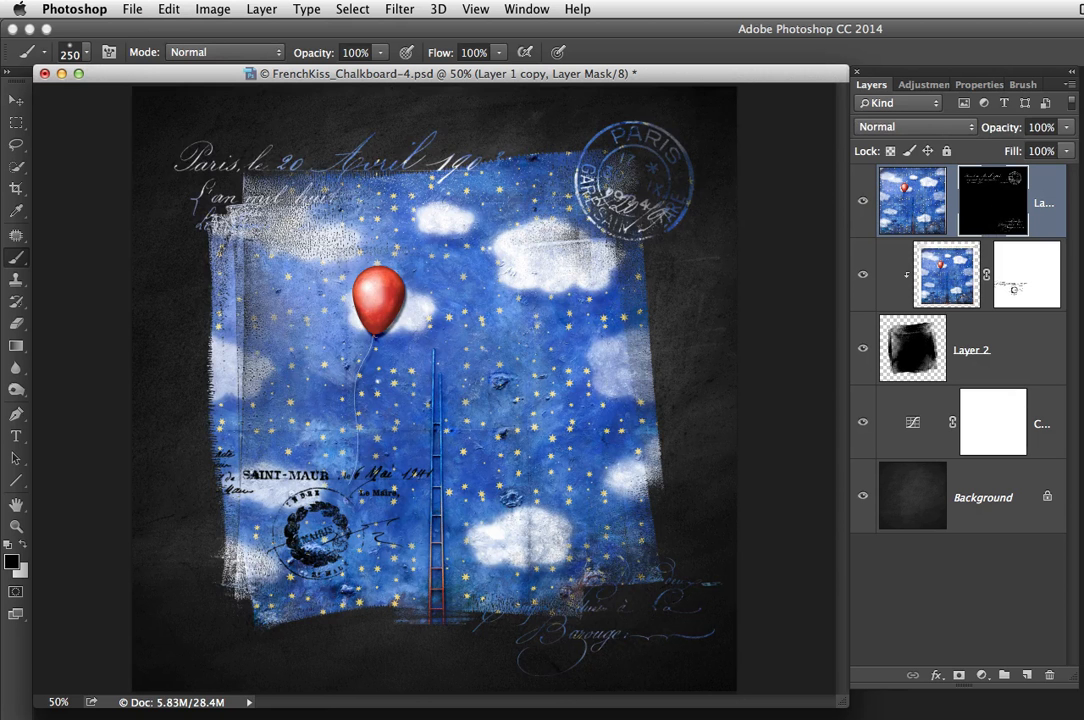